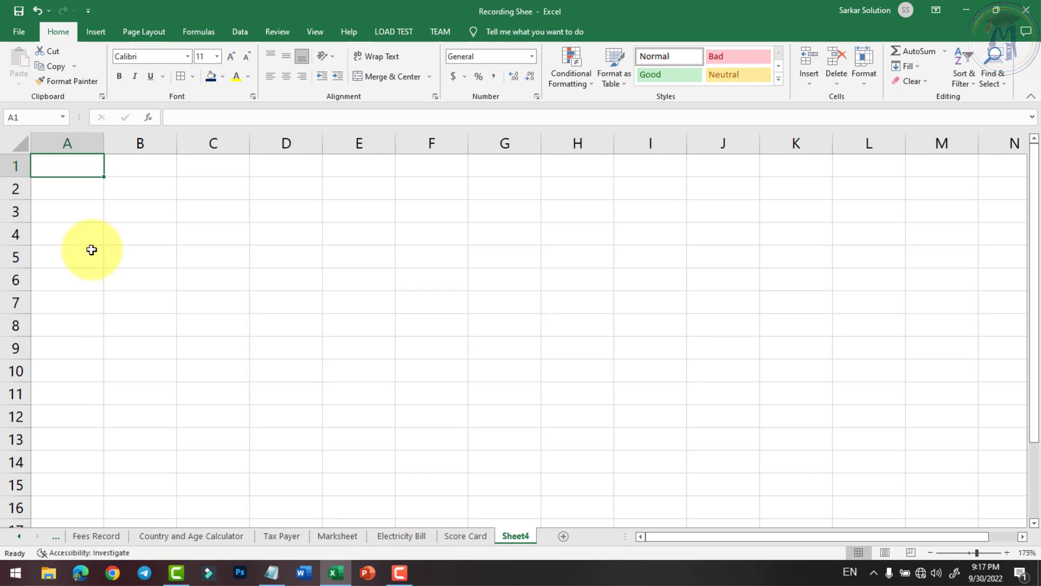
# - Rename the worksheet Sheet4 as "Salary Sheet"
pyautogui.click(84, 189)
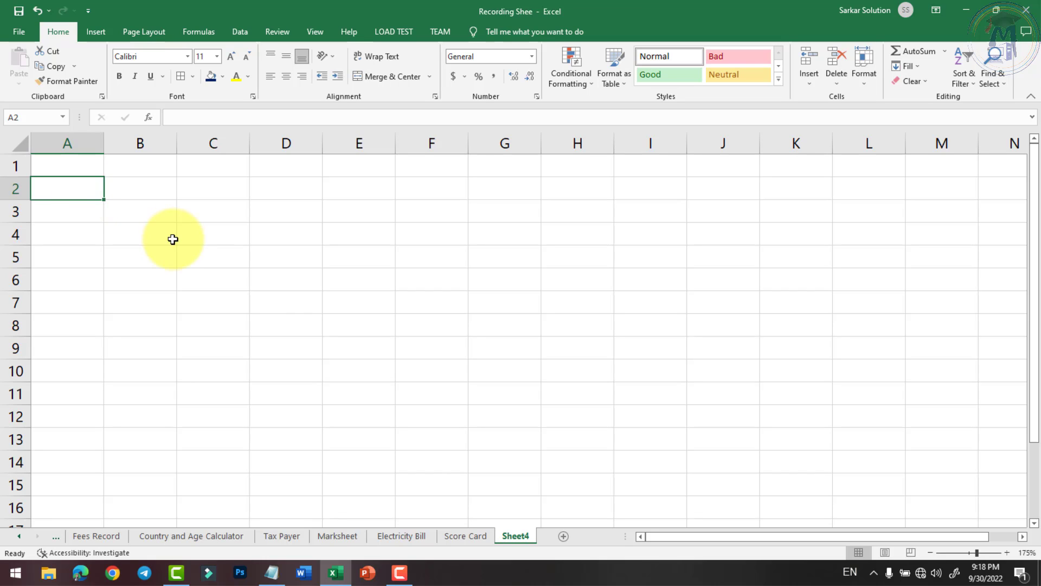
pyautogui.rightClick(512, 537)
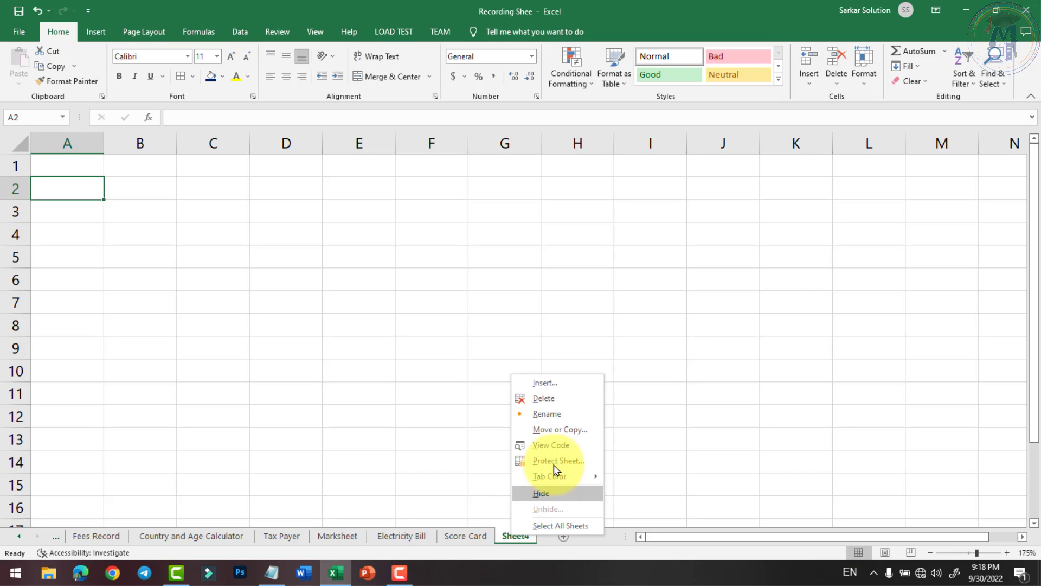
pyautogui.click(562, 416)
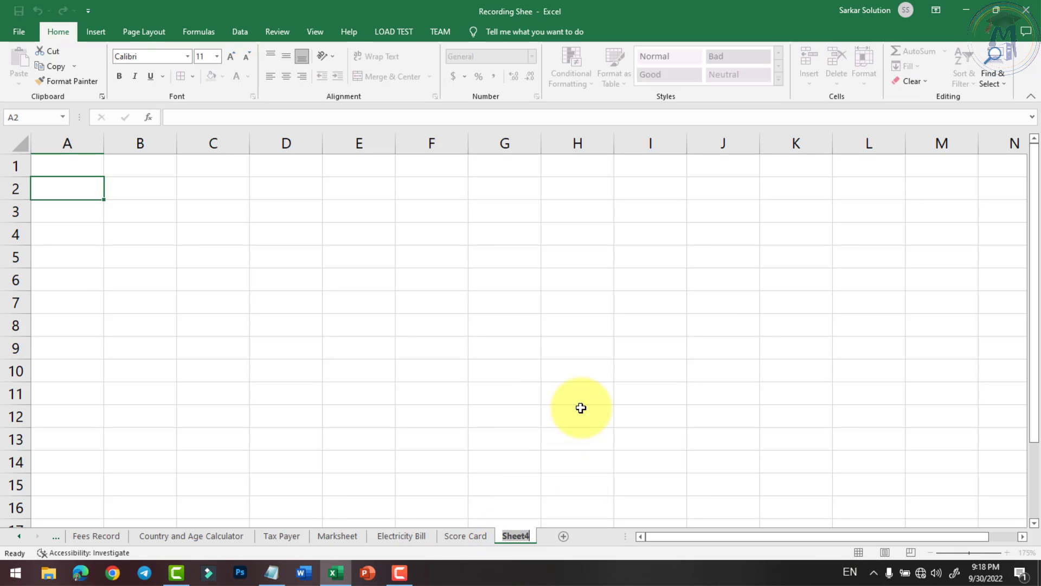
pyautogui.write('Salary Sheet')
pyautogui.press('Return')
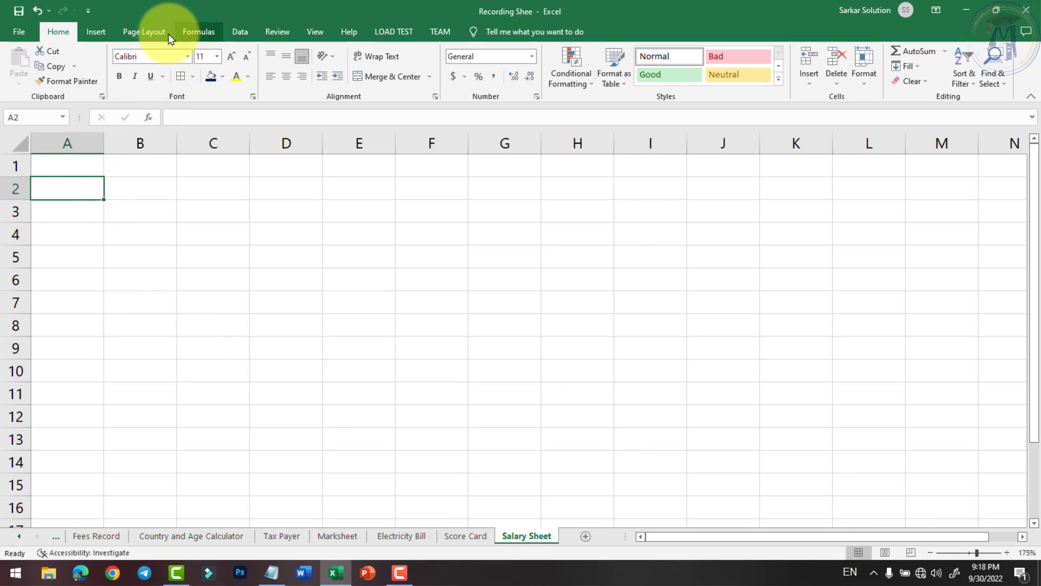
# - Set the Salary Sheet page to landscape orientation and A4 paper size
pyautogui.click(152, 31)
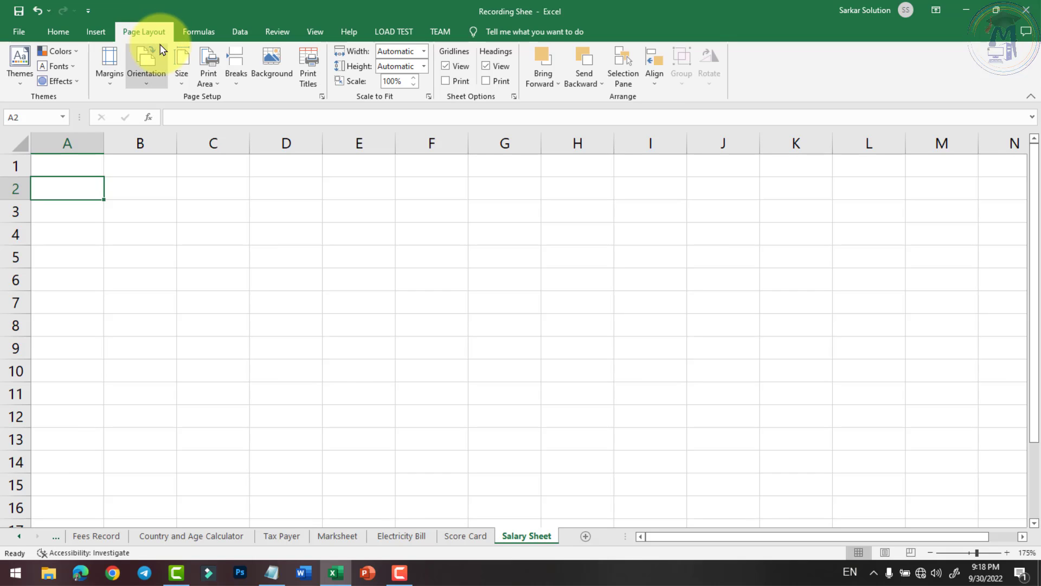
pyautogui.click(152, 79)
pyautogui.click(171, 130)
pyautogui.click(181, 81)
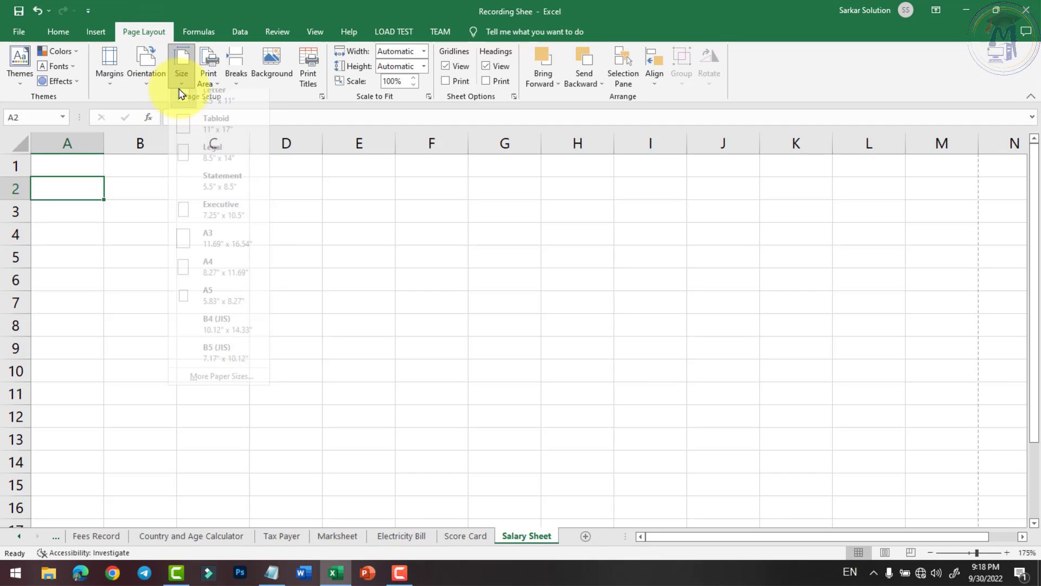
pyautogui.click(217, 260)
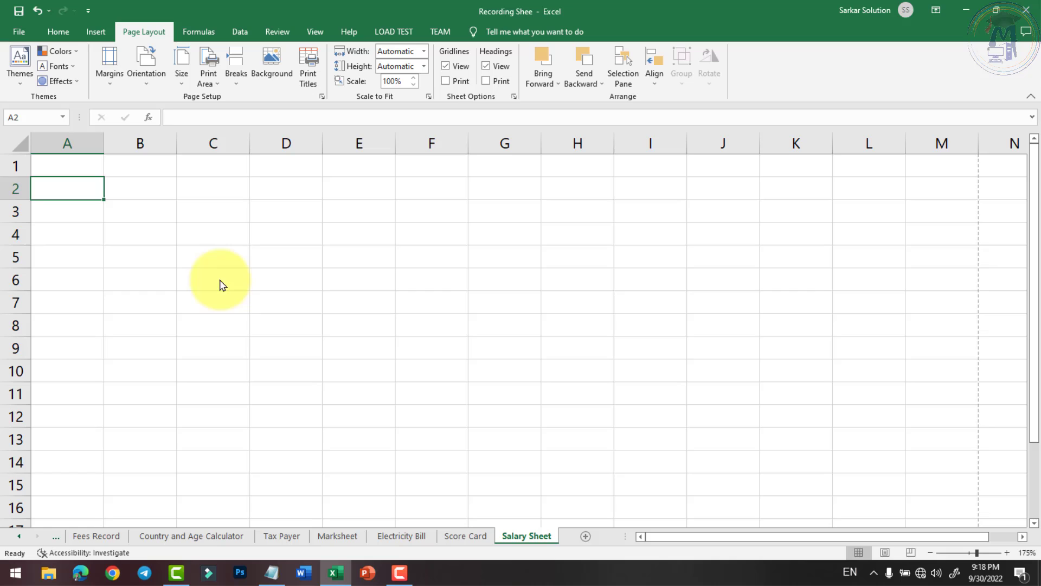
# - Apply narrow page margins to the sheet and check where the page break falls between the columns
pyautogui.click(110, 65)
pyautogui.click(112, 157)
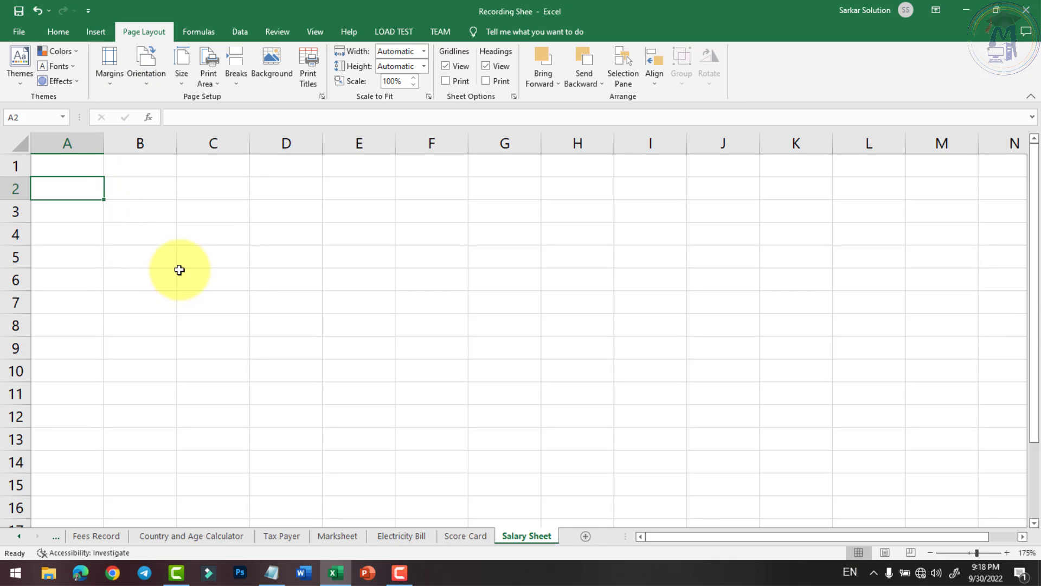
pyautogui.keyDown('ctrl'); pyautogui.scroll(-1, 184, 260); pyautogui.keyUp('ctrl')
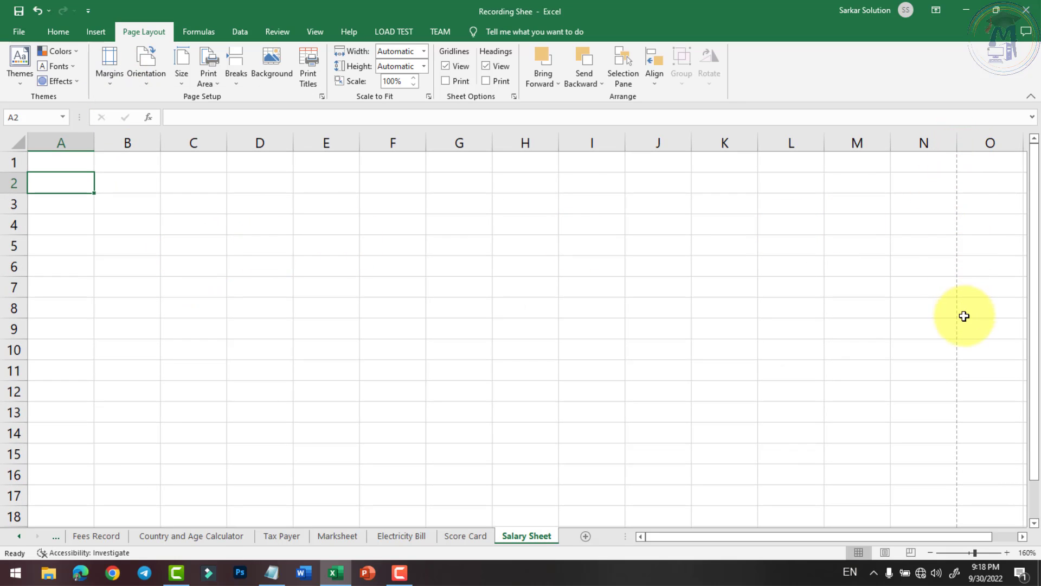
pyautogui.keyDown('ctrl'); pyautogui.scroll(1, 72, 158); pyautogui.keyUp('ctrl')
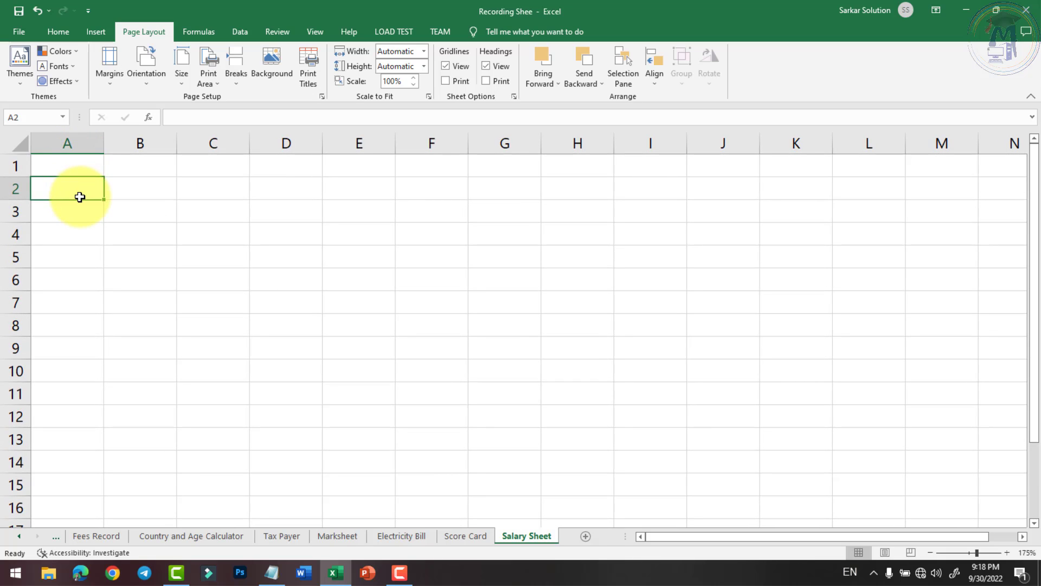
# - Enter the column headings ID, Name, Designation and Basic Salary in cells A2 to D2
pyautogui.write('ID')
pyautogui.press('Tab')
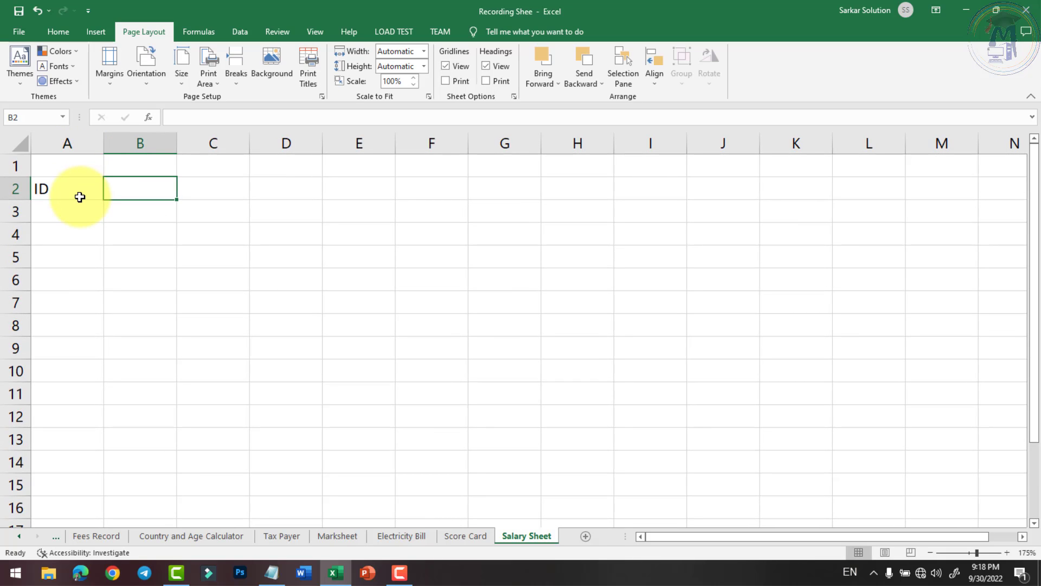
pyautogui.write('Name')
pyautogui.press('Tab')
pyautogui.write('D')
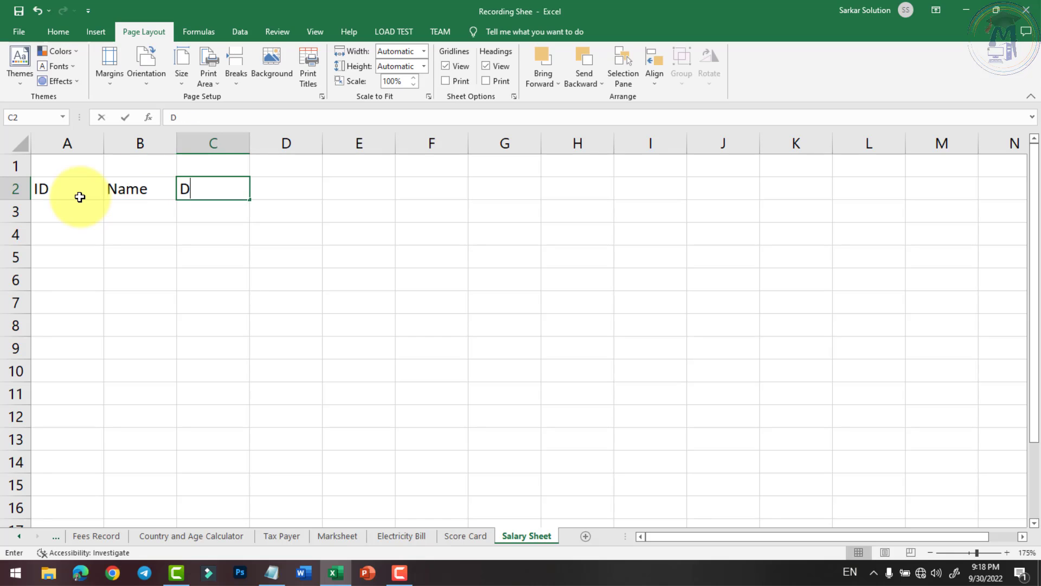
pyautogui.write('esignation')
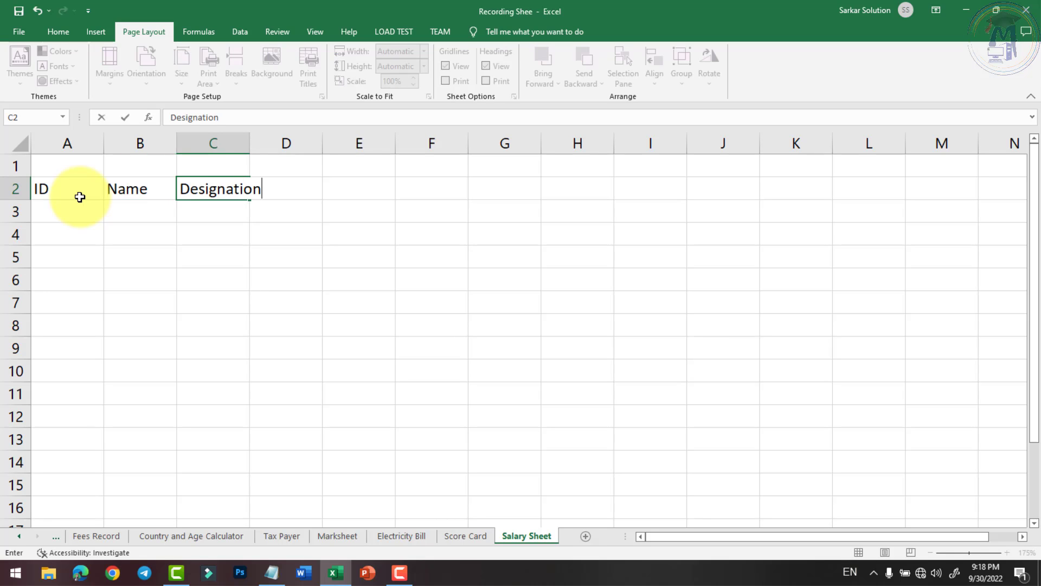
pyautogui.press('Tab')
pyautogui.write('Basi')
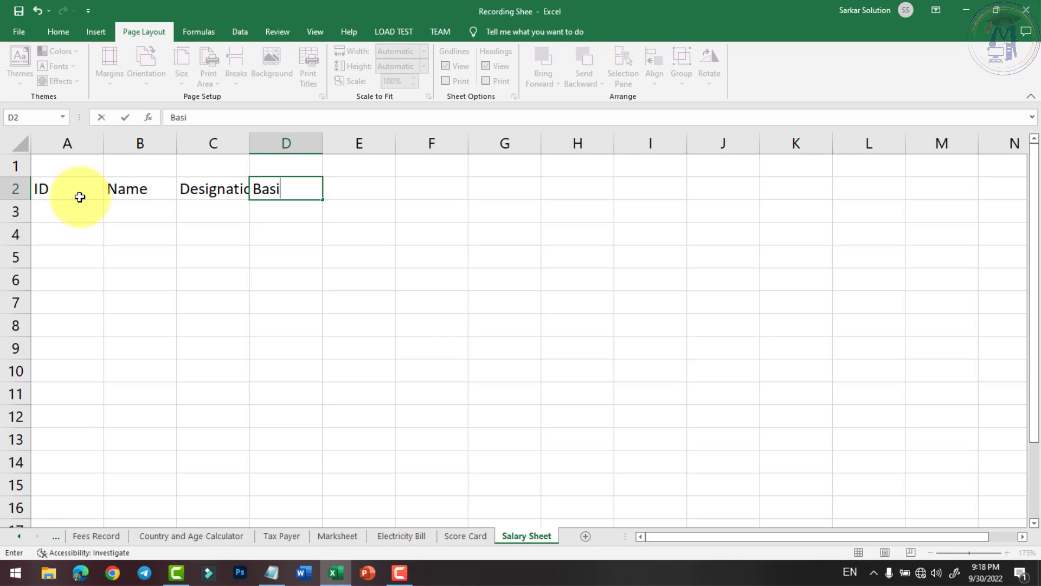
pyautogui.write('c Salary')
pyautogui.press('Tab')
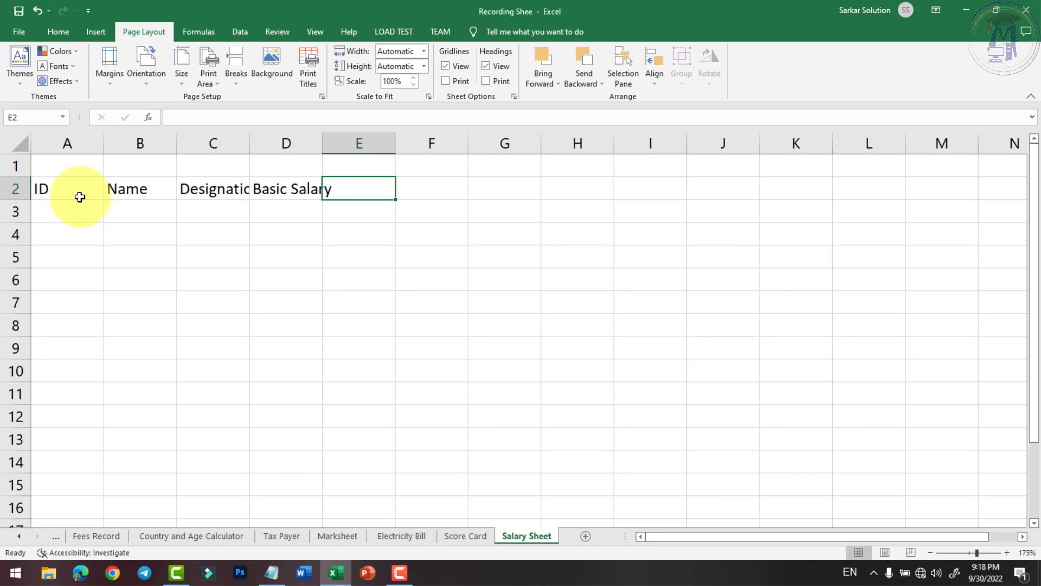
# - Continue the row 2 headings with Attendance, Hour and Salary in cells E2 to G2
pyautogui.write('Att')
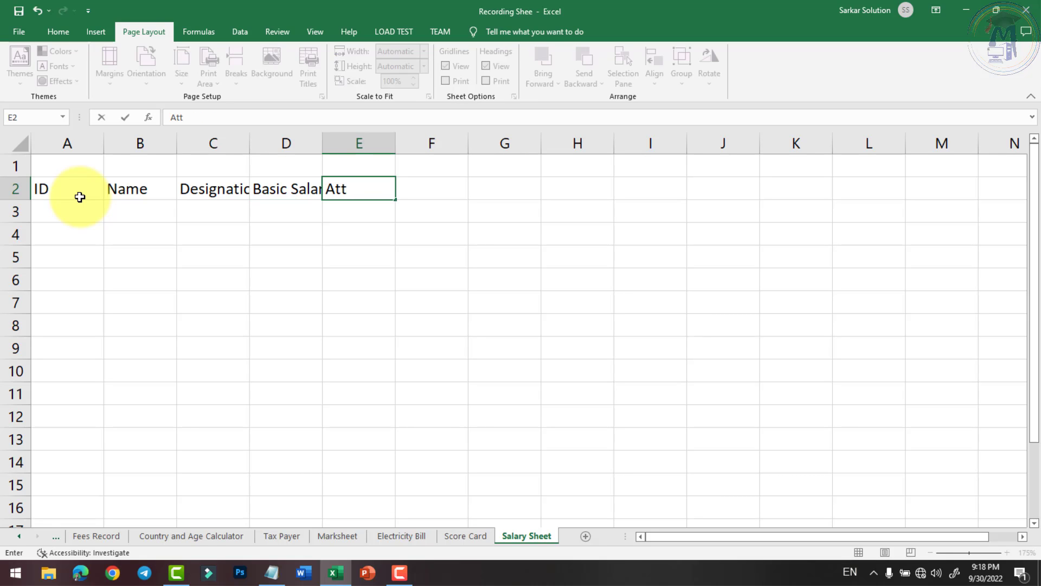
pyautogui.write('endance')
pyautogui.press('BackSpace')
pyautogui.press('Tab')
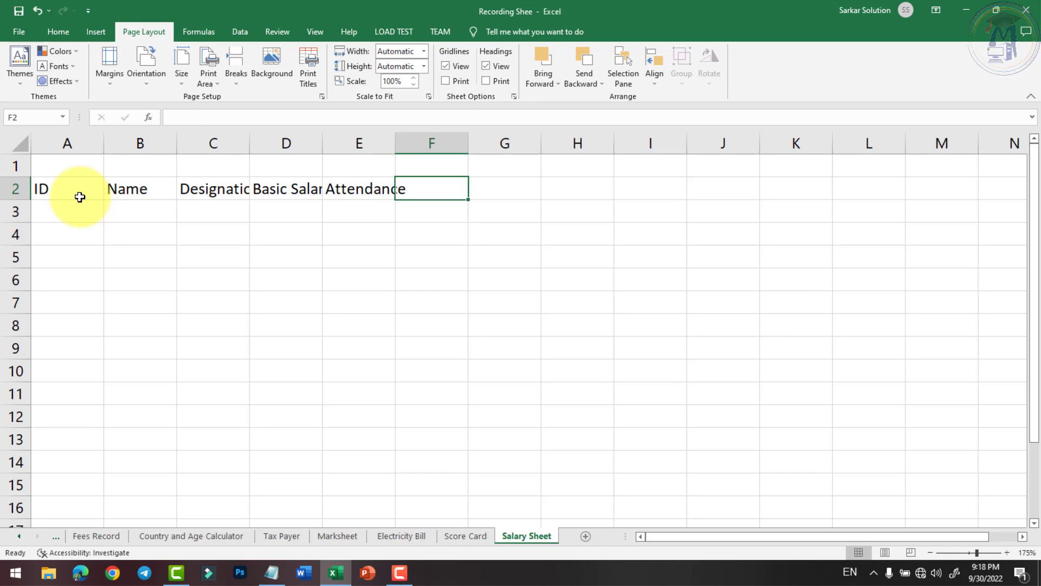
pyautogui.write('Hour')
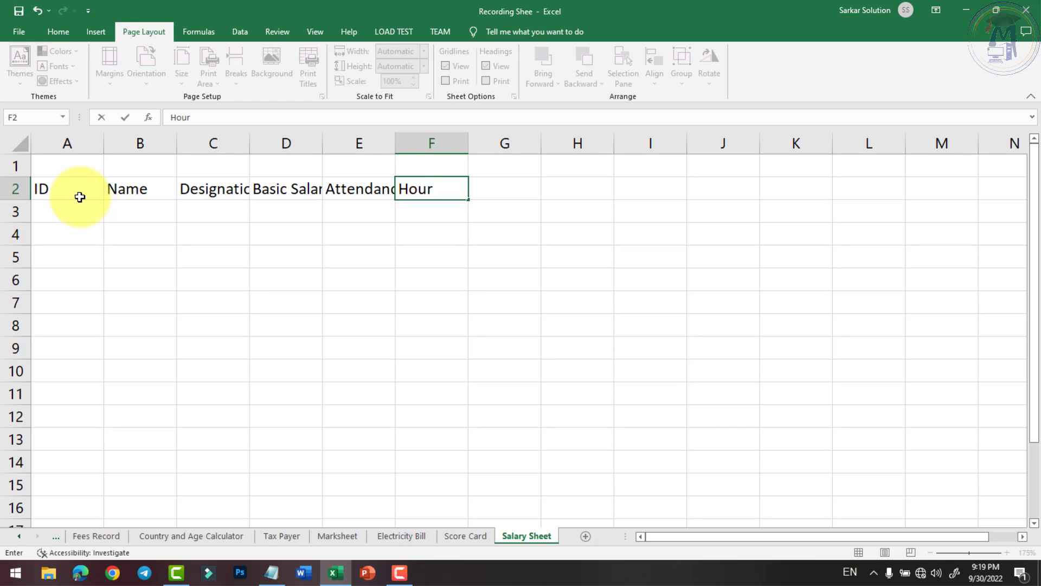
pyautogui.press('Tab')
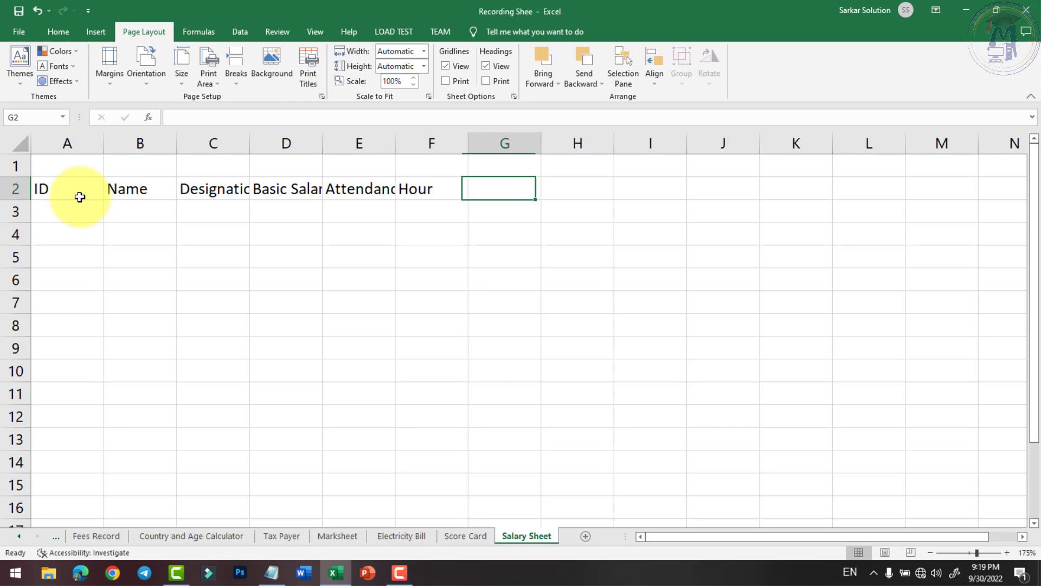
pyautogui.write('Salary')
pyautogui.press('Tab')
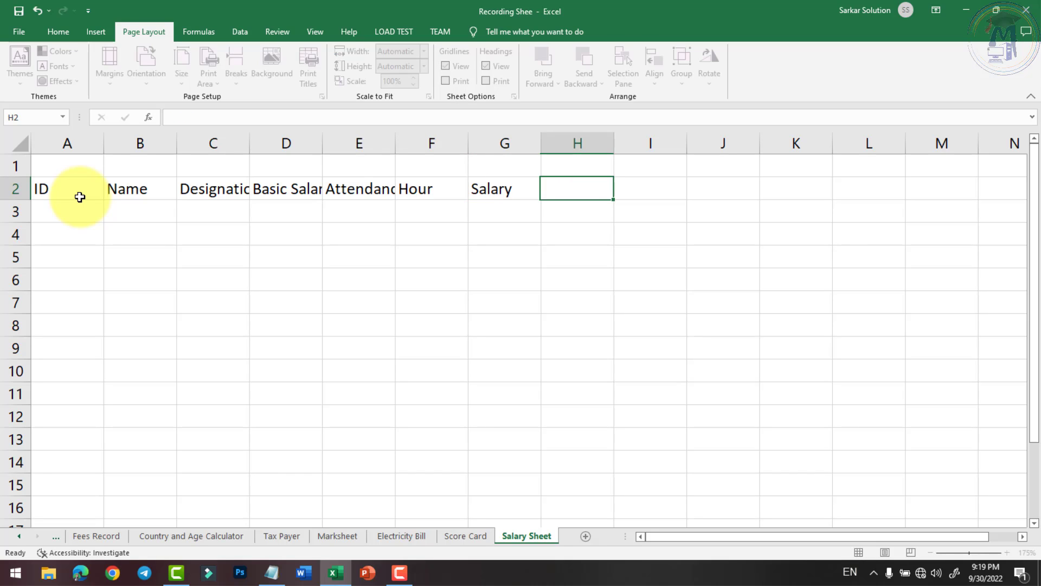
# - Add the allowance headings HRA, DA and Conveyance in cells H2 to J2
pyautogui.write('HRA')
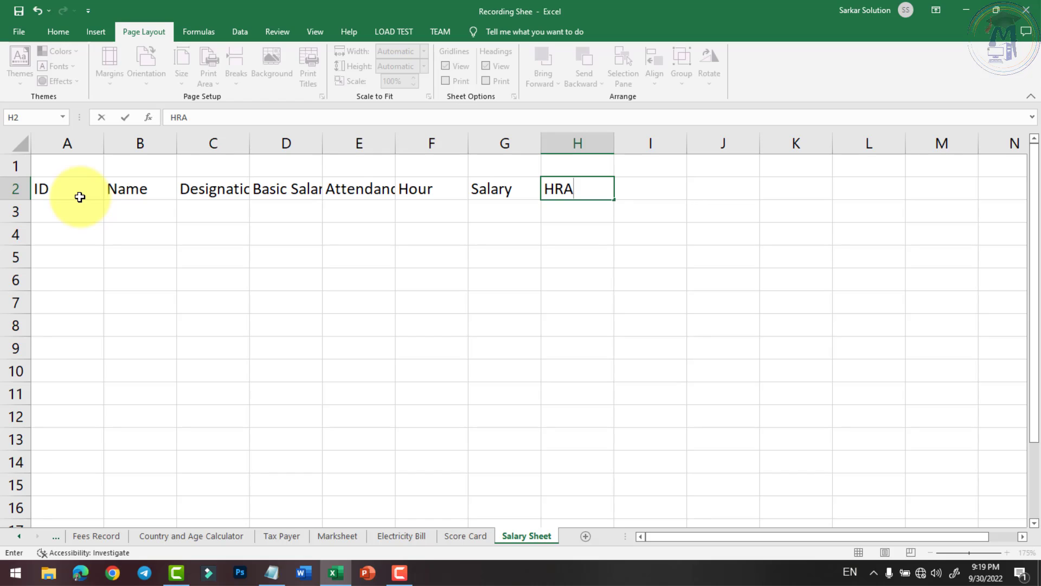
pyautogui.press('Tab')
pyautogui.write('DA')
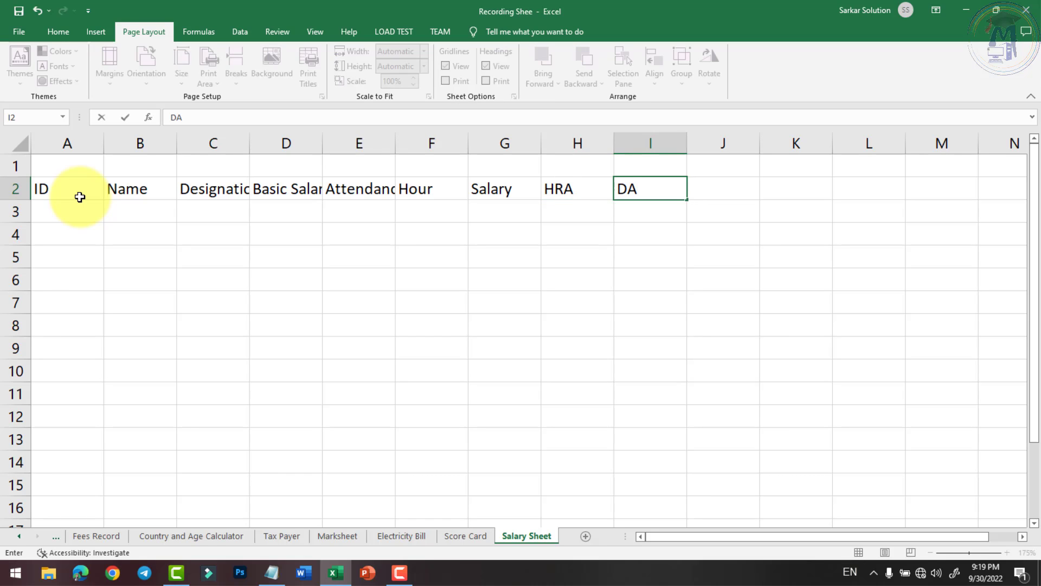
pyautogui.press('Tab')
pyautogui.write('Co')
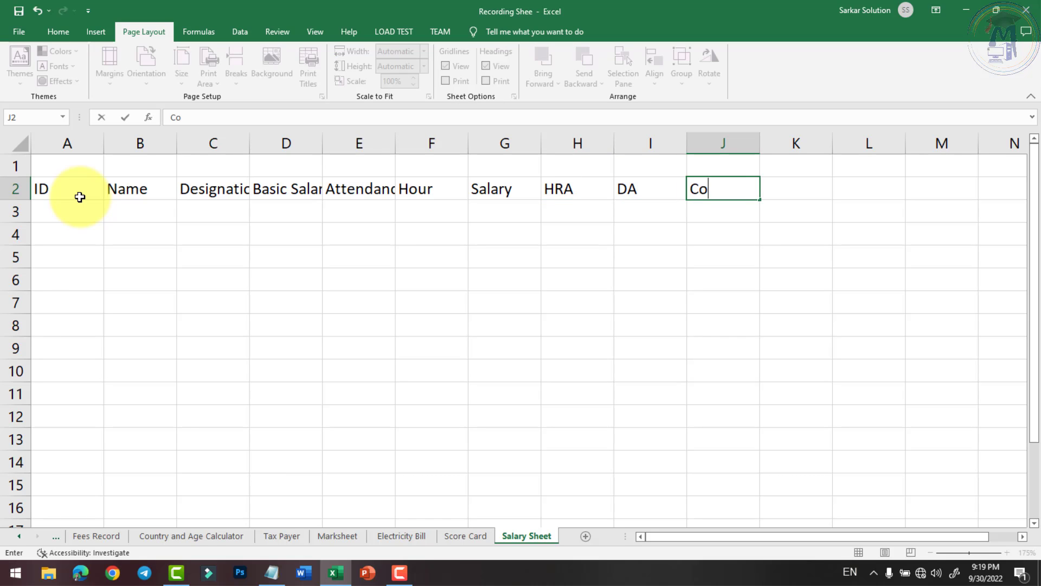
pyautogui.write('nveyance')
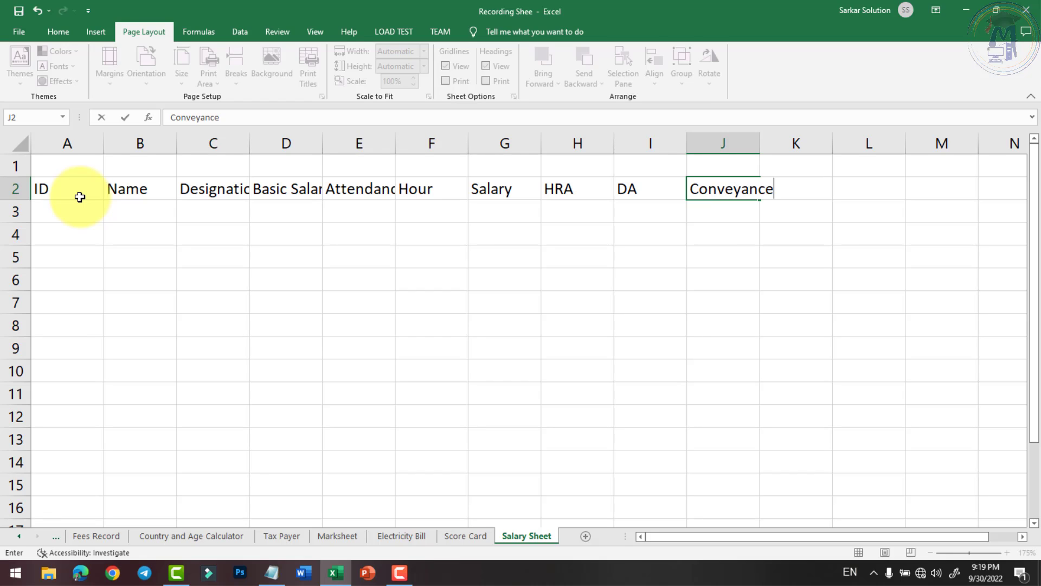
pyautogui.press('Tab')
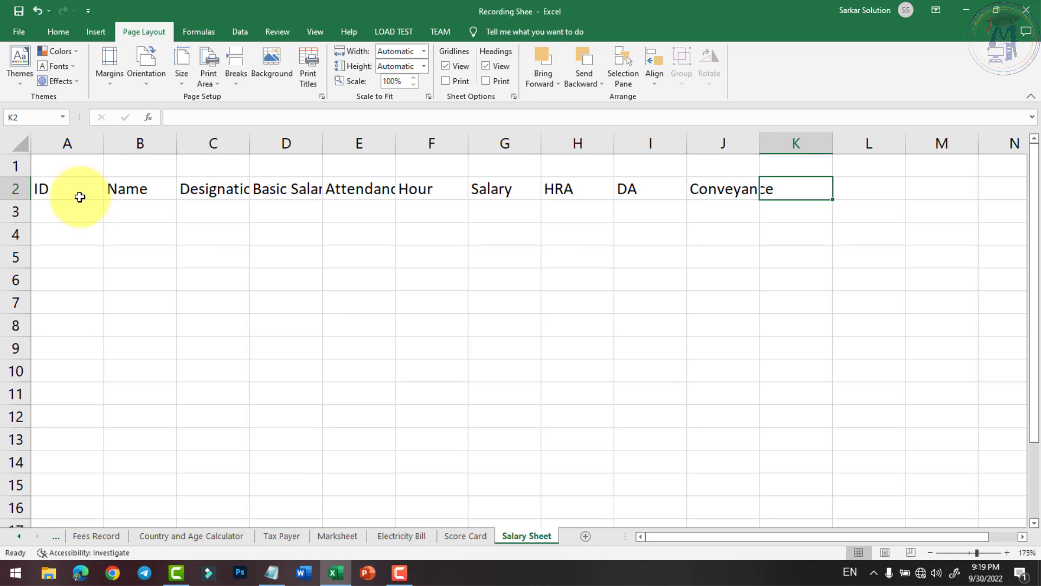
# - Enter the heading Gross Salary in cell K2
pyautogui.write('Grao')
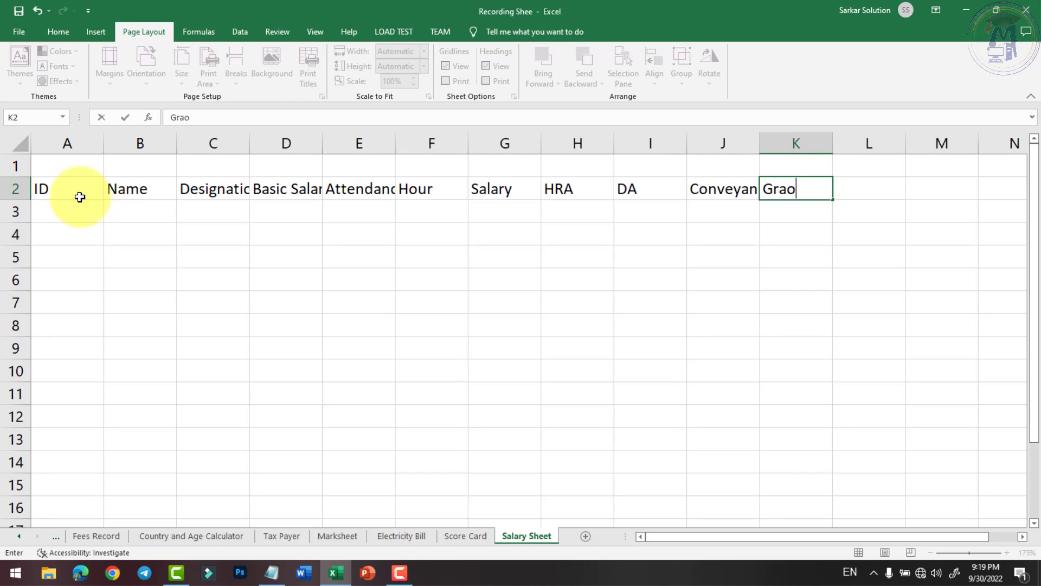
pyautogui.press('BackSpace')
pyautogui.press('BackSpace')
pyautogui.write('oss Salary')
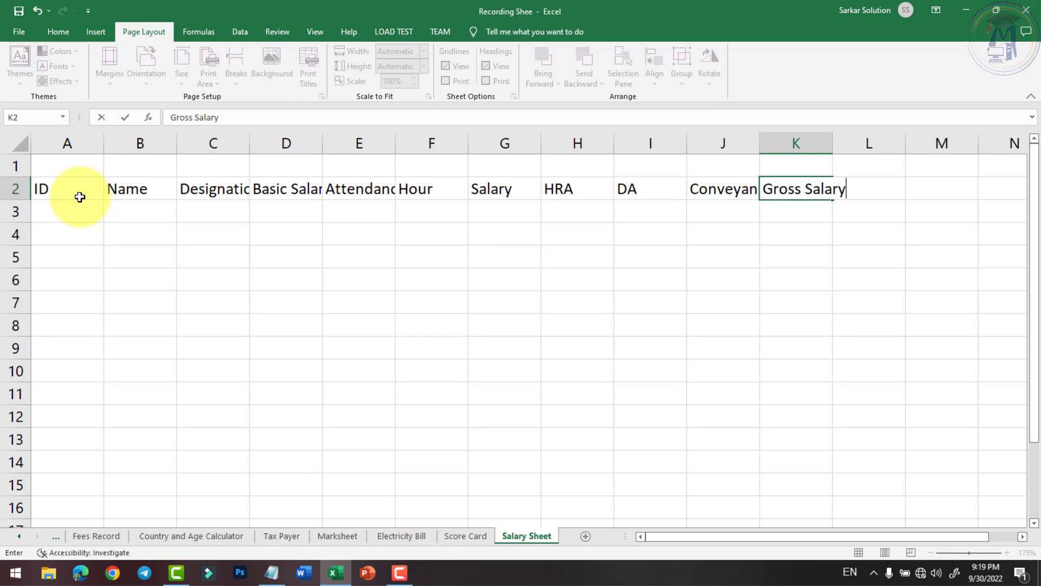
pyautogui.press('Return')
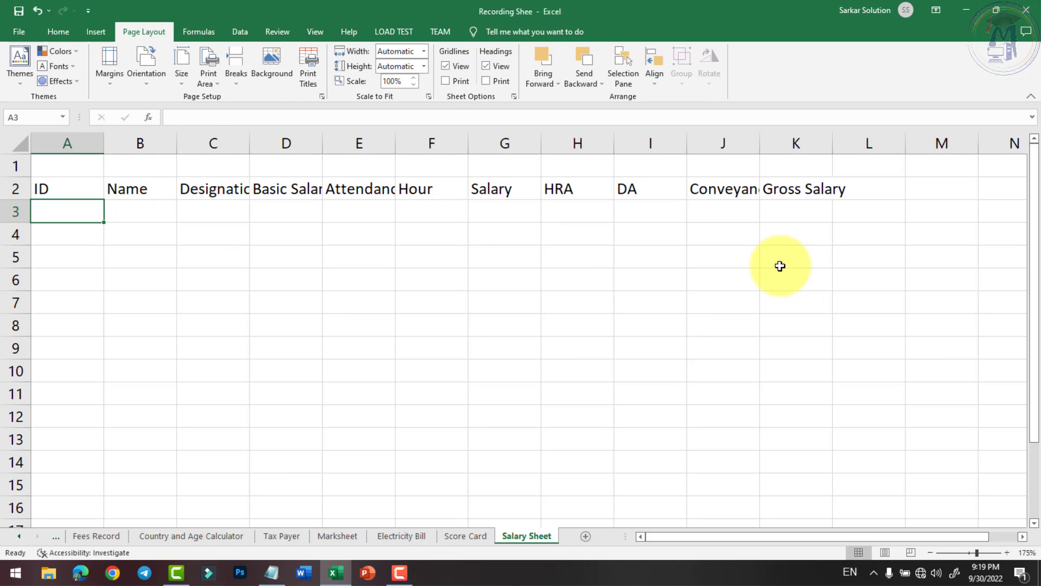
# - Review the Salary, HRA, DA and Conveyance columns in relation to the Gross Salary column
pyautogui.click(774, 195)
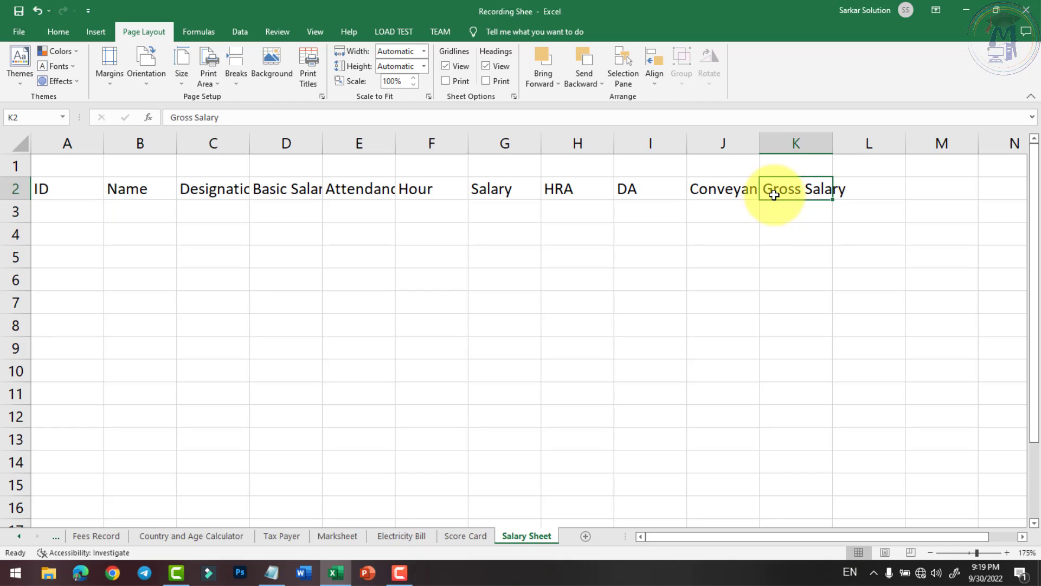
pyautogui.click(493, 206)
pyautogui.click(569, 194)
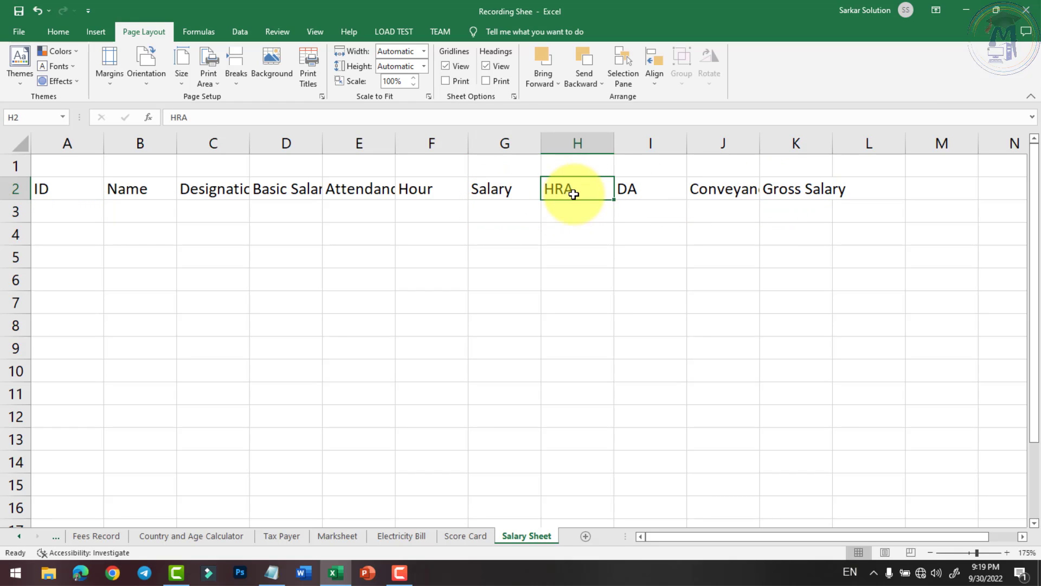
pyautogui.click(573, 205)
pyautogui.click(641, 205)
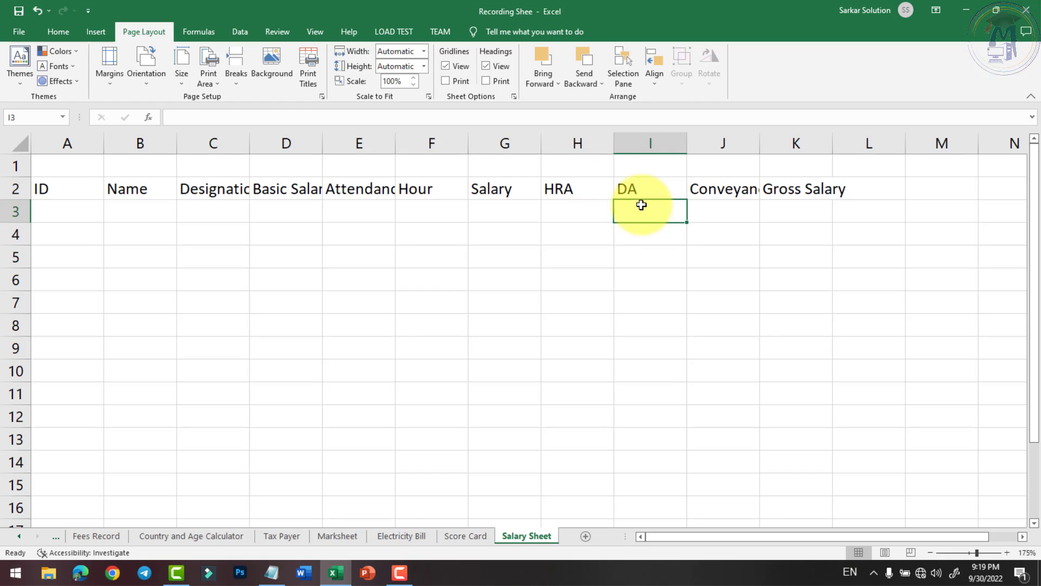
pyautogui.click(693, 211)
pyautogui.moveTo(521, 214); pyautogui.dragTo(707, 217)
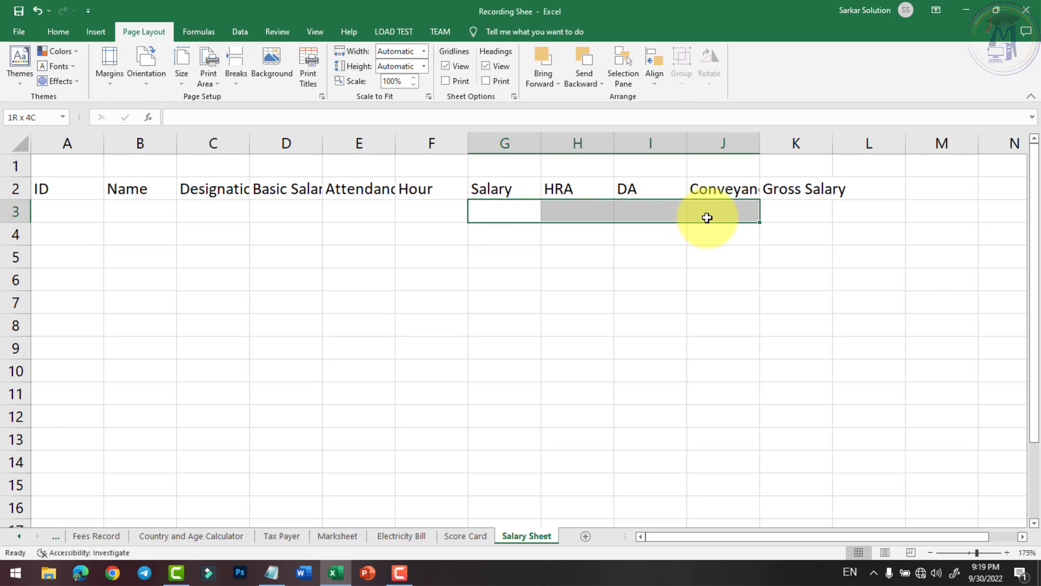
pyautogui.click(796, 215)
# - Enter the deduction headings PF and ESI in cells L2 and M2
pyautogui.click(880, 195)
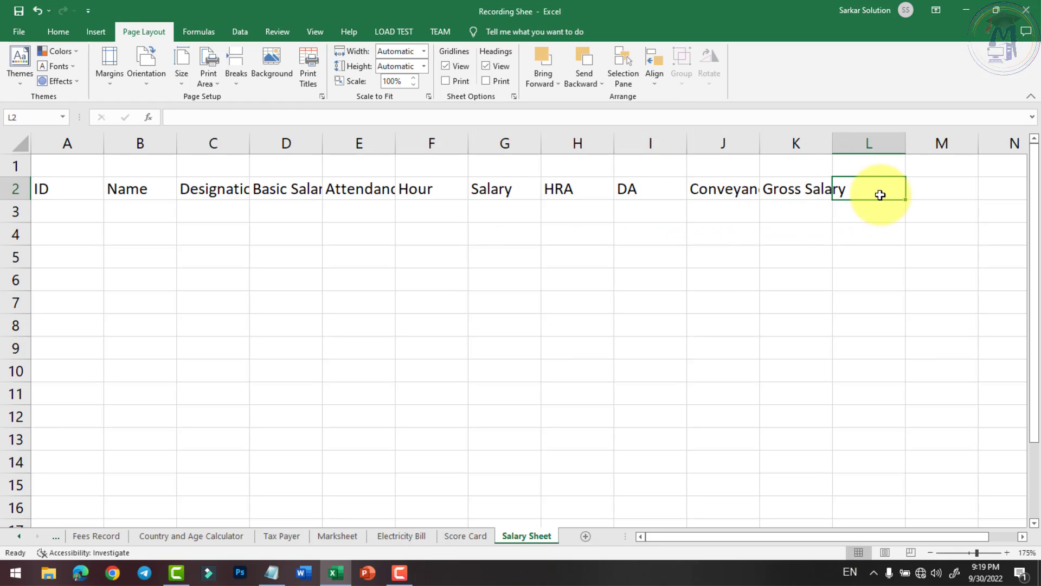
pyautogui.write('PF')
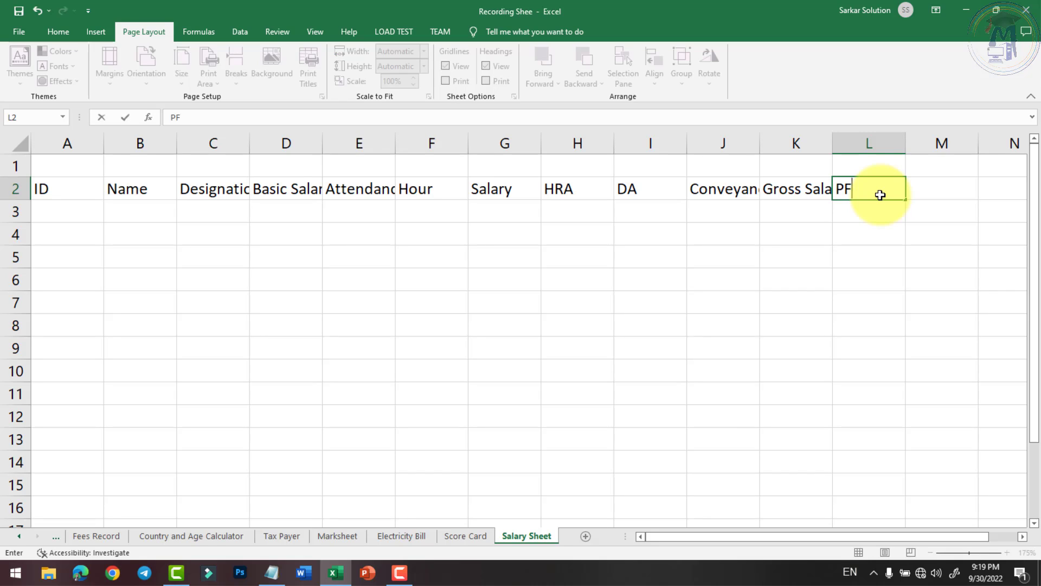
pyautogui.press('Tab')
pyautogui.write('ESI')
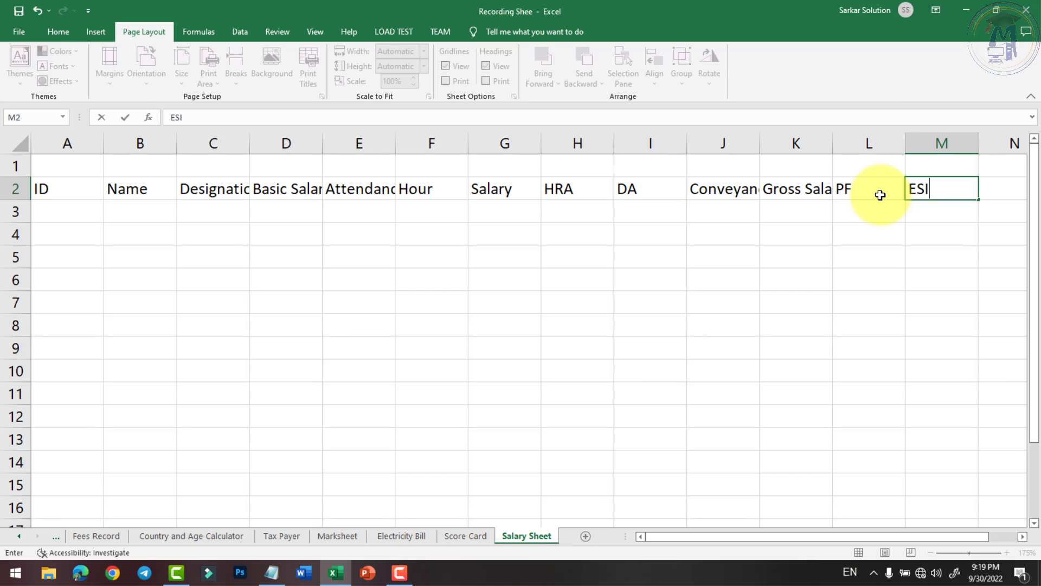
pyautogui.press('Tab')
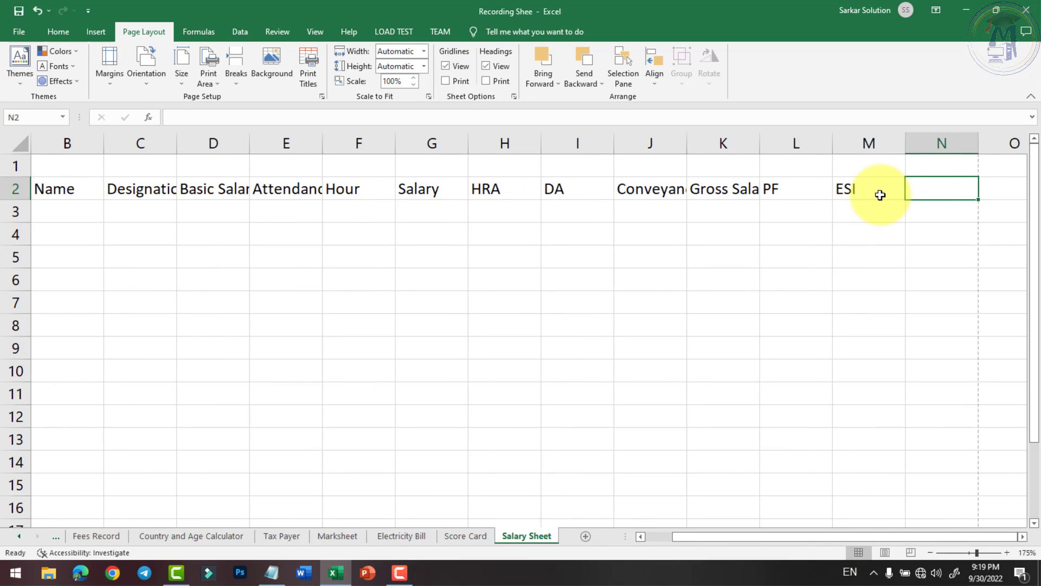
# - Enter the heading In hand Salary in cell N2, after the PF and ESI deductions
pyautogui.moveTo(785, 191); pyautogui.dragTo(848, 196)
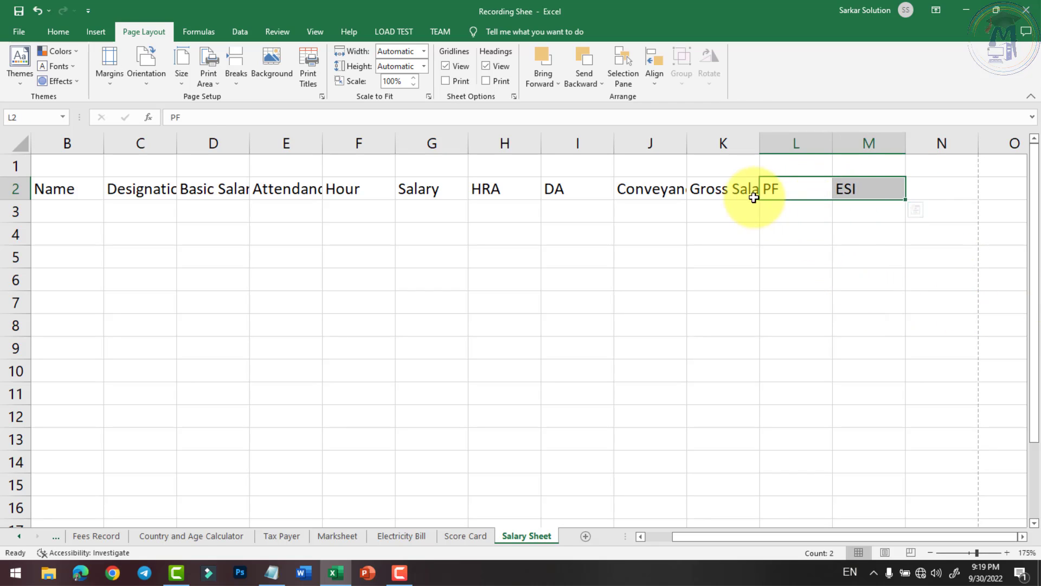
pyautogui.click(724, 191)
pyautogui.click(925, 187)
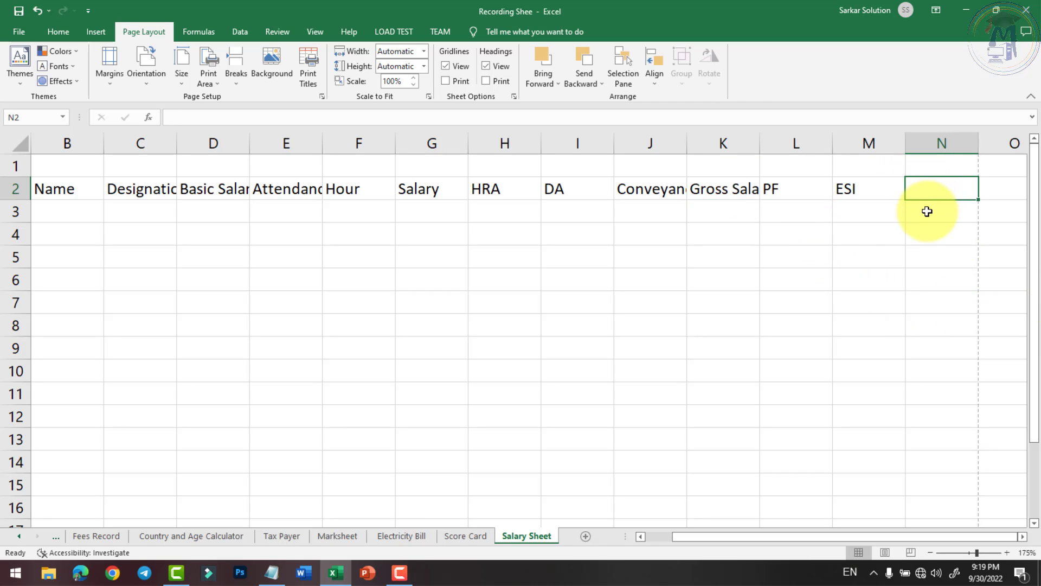
pyautogui.write('In ')
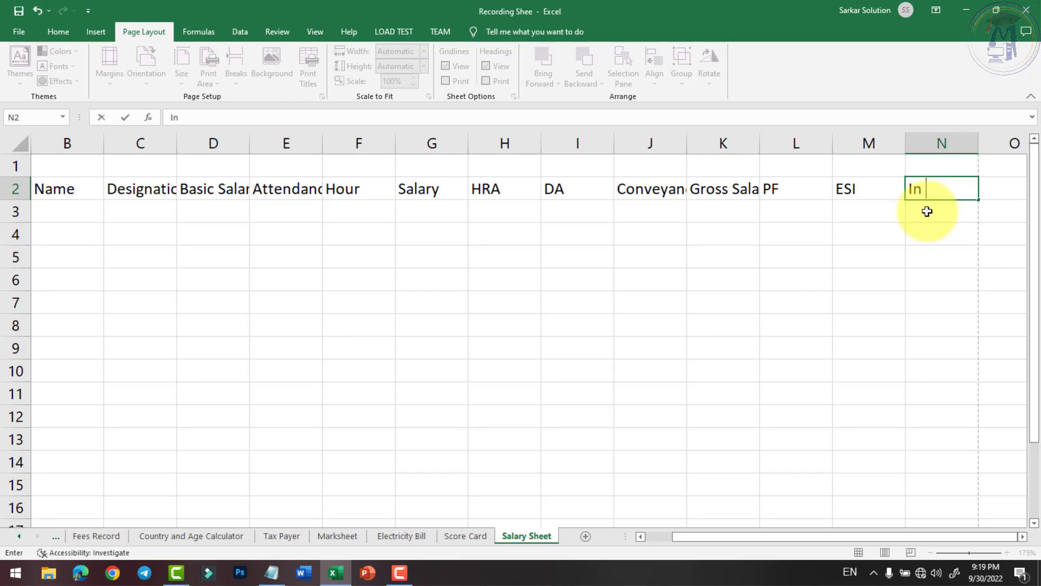
pyautogui.write('hand Salary')
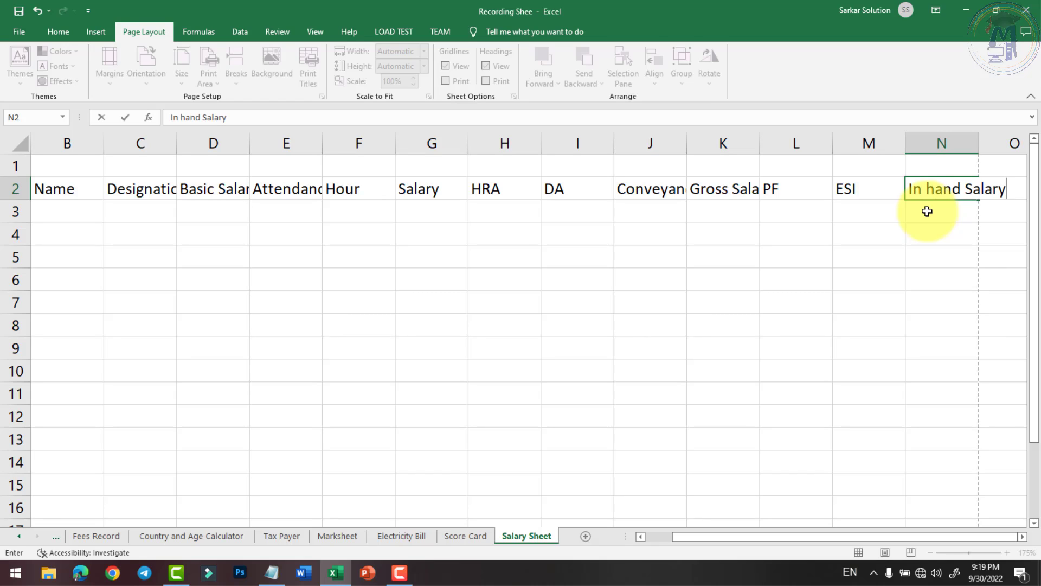
pyautogui.press('Return')
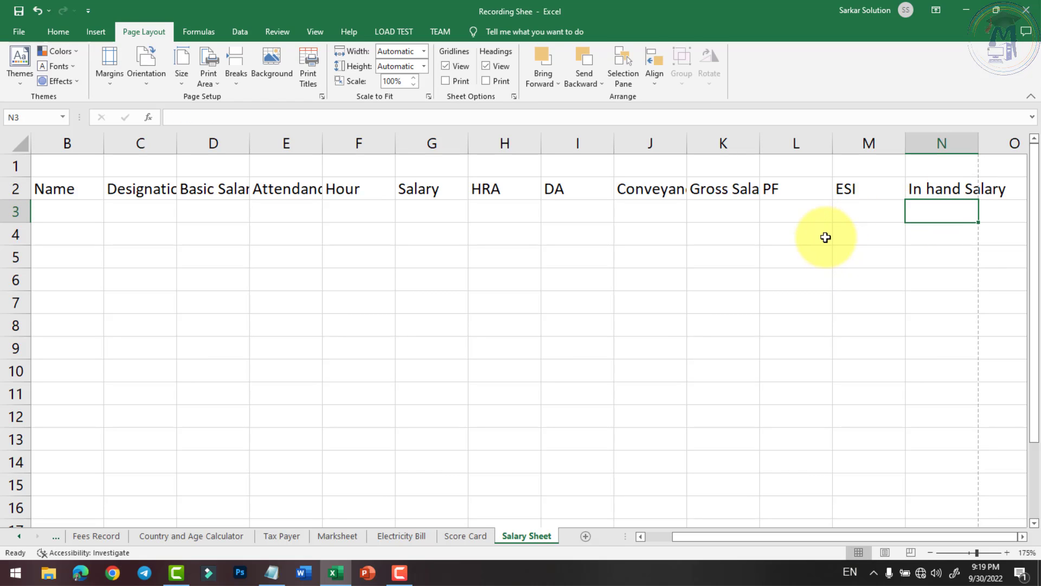
pyautogui.click(927, 188)
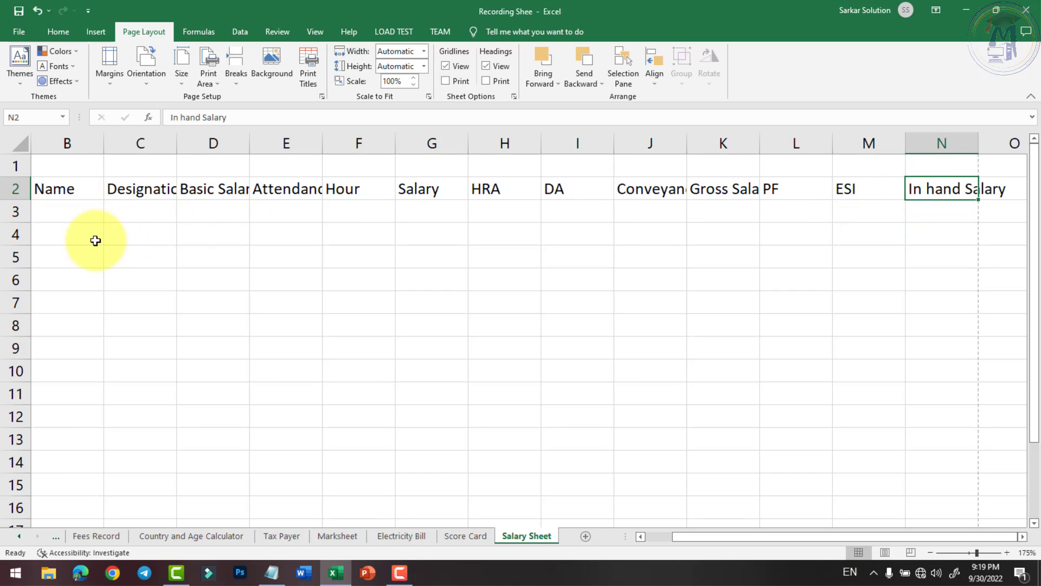
# - Merge and centre cells A1 to N1 for the title, and set its font size to 16
pyautogui.click(657, 538)
pyautogui.moveTo(67, 164); pyautogui.dragTo(878, 163)
pyautogui.click(58, 31)
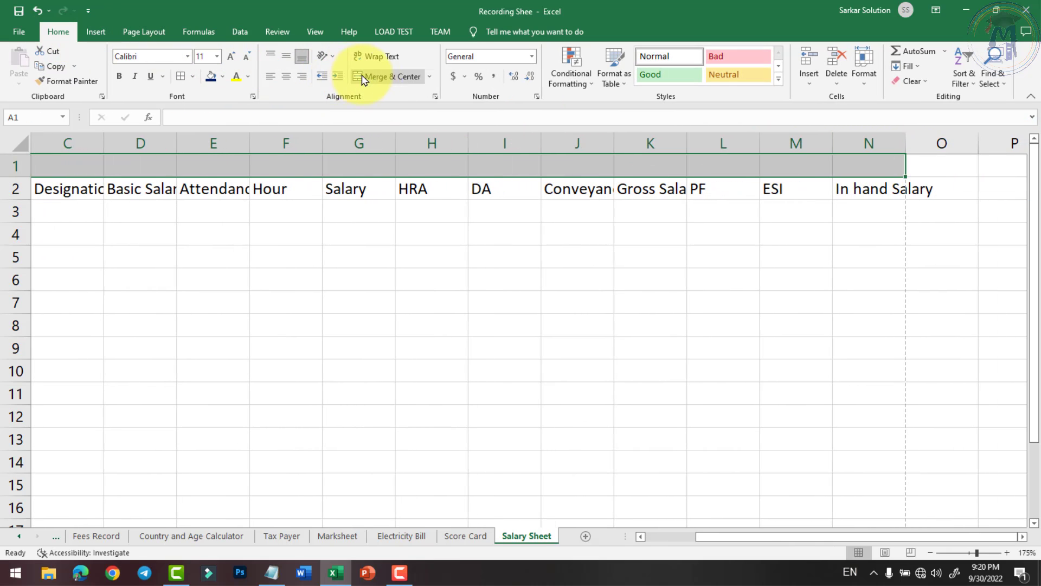
pyautogui.click(382, 76)
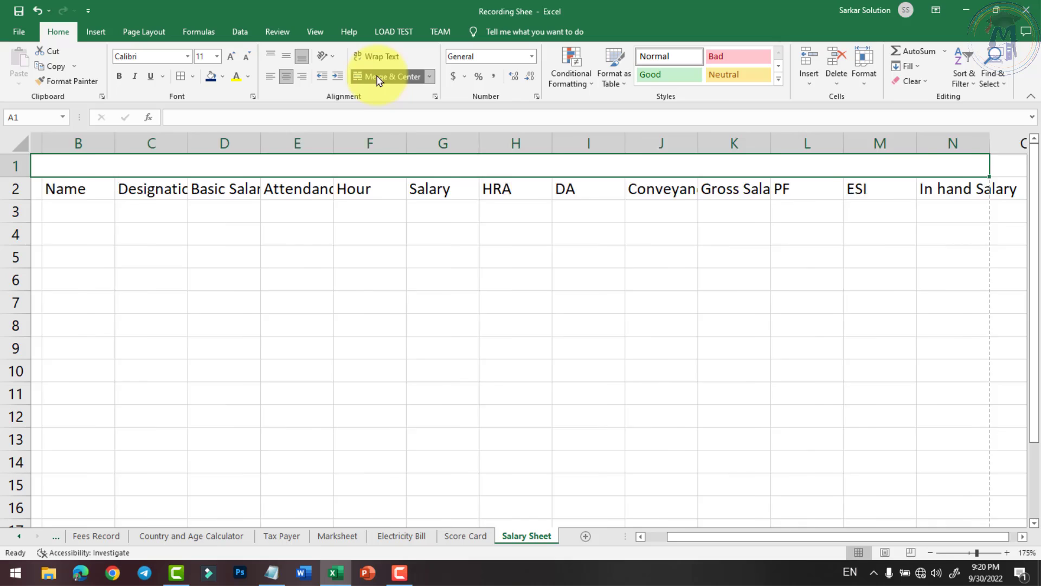
pyautogui.click(231, 57)
pyautogui.click(231, 57)
pyautogui.click(231, 56)
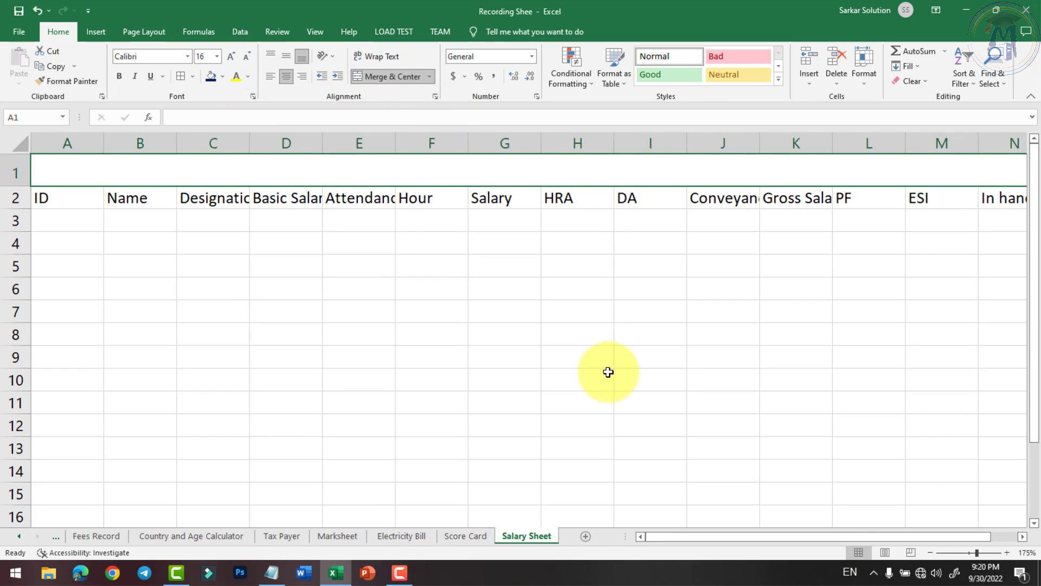
# - Enter the title "Employee Salary Sheet of JULY" in the merged row 1 cell
pyautogui.write('Employee')
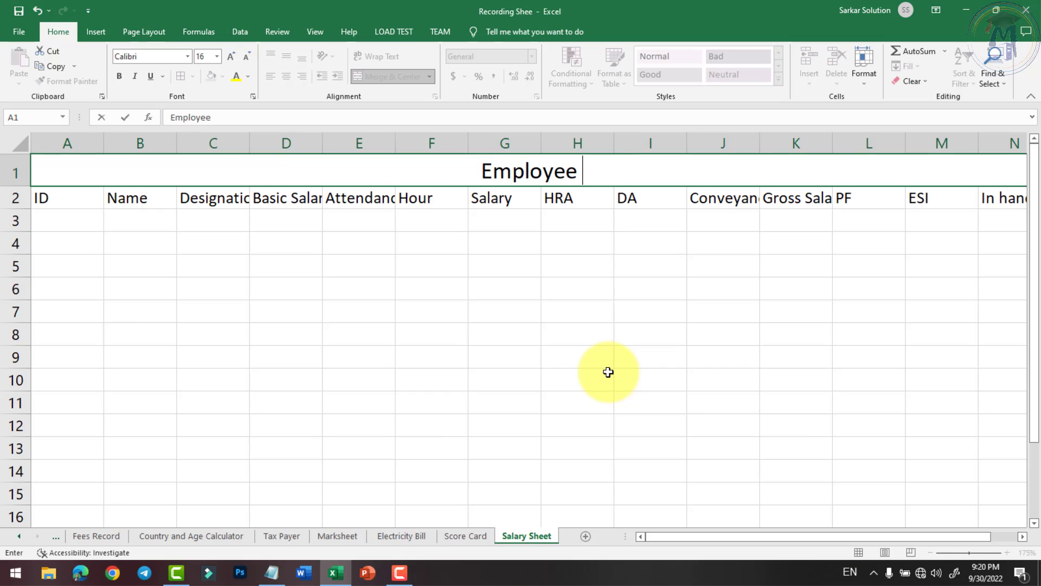
pyautogui.write('Salary Sheet')
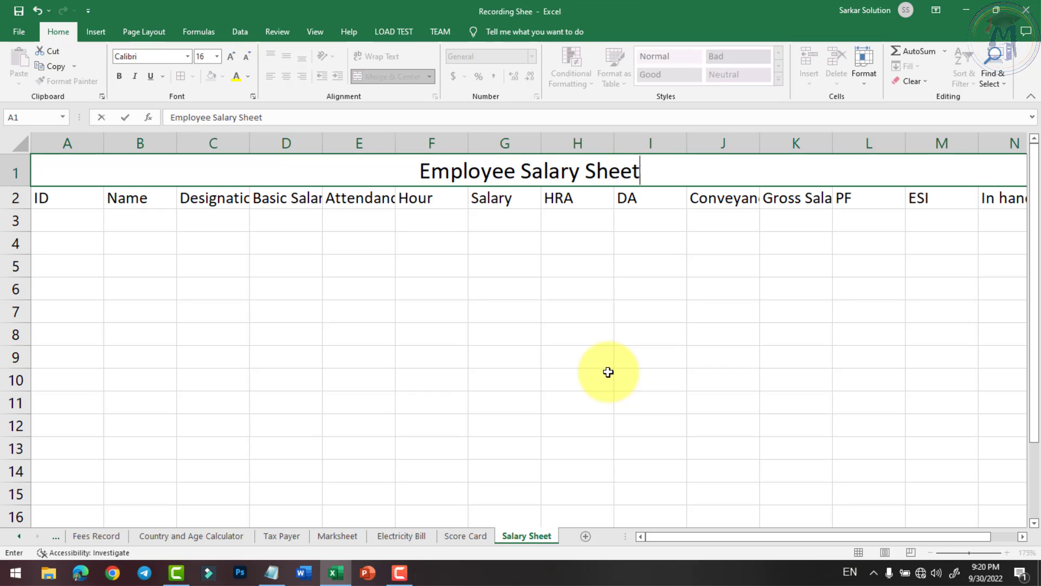
pyautogui.write(' of ')
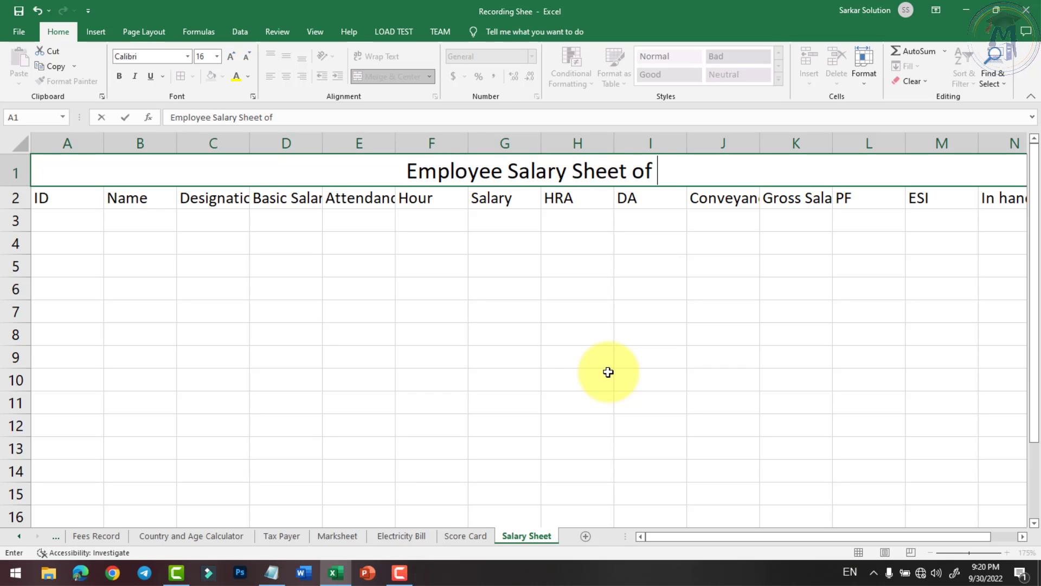
pyautogui.write('Ju')
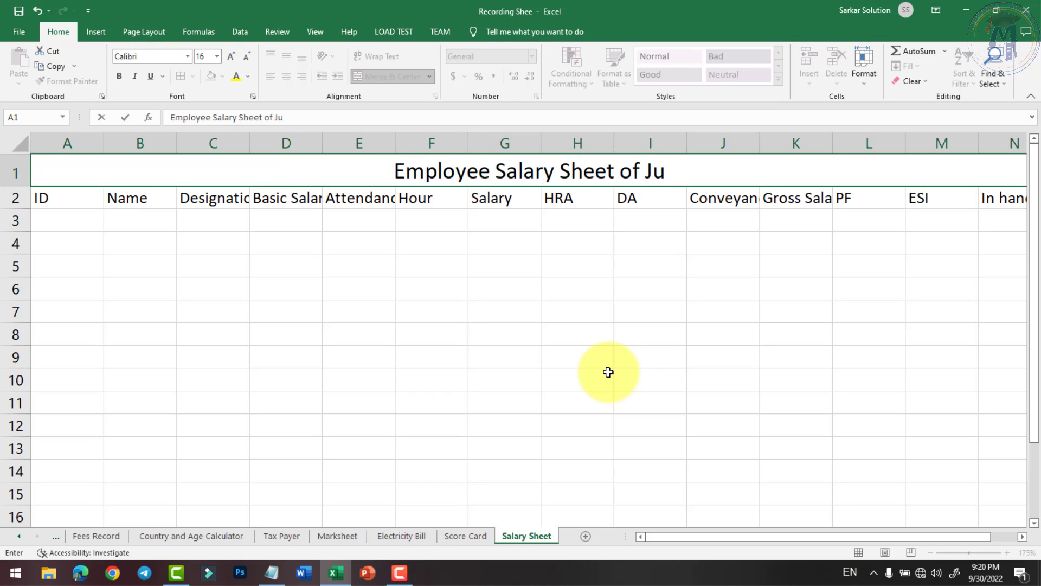
pyautogui.write('ly')
pyautogui.press('BackSpace')
pyautogui.press('BackSpace')
pyautogui.press('BackSpace')
pyautogui.press('BackSpace')
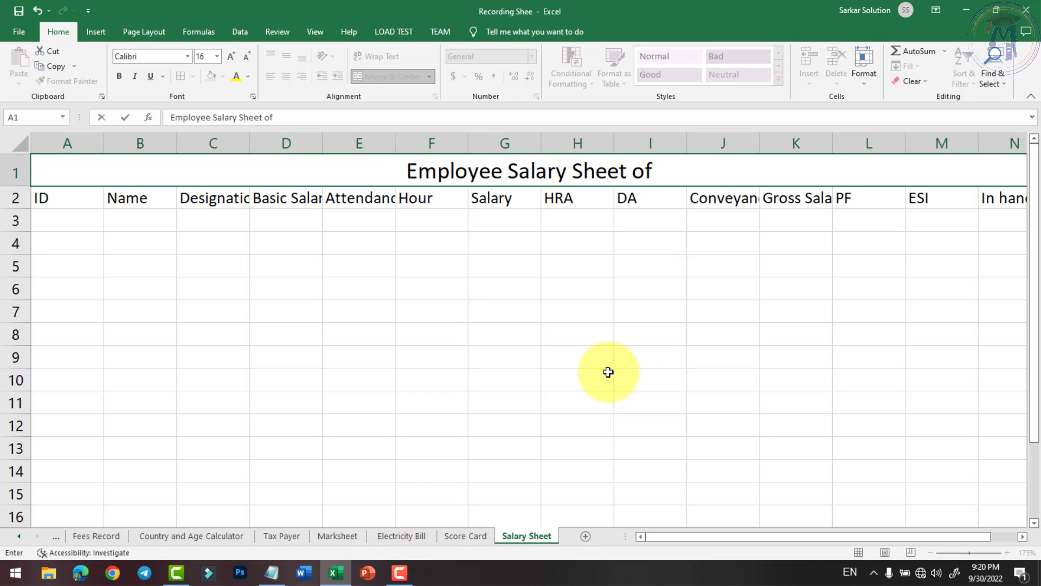
pyautogui.write('JULY')
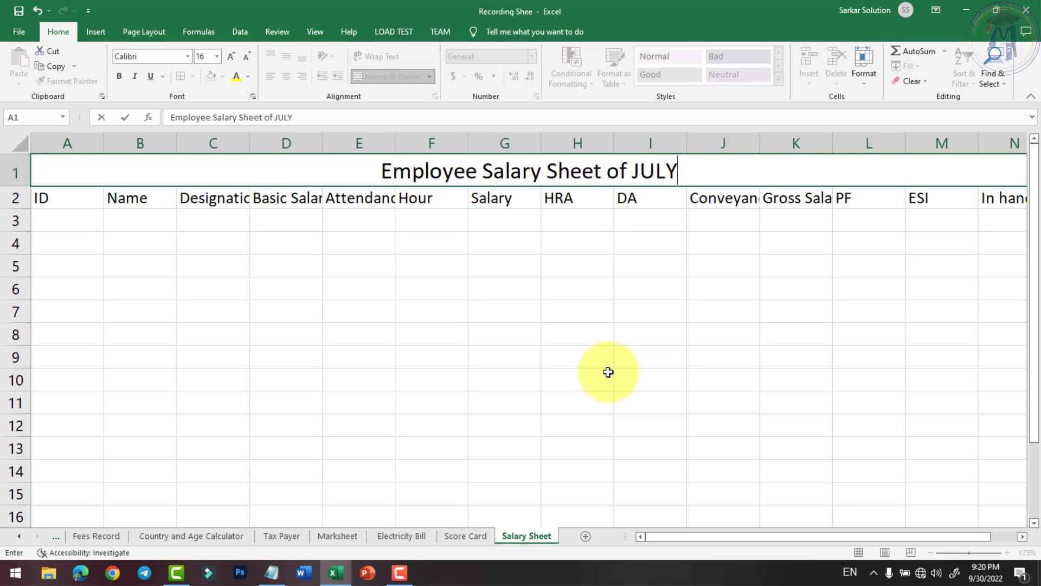
pyautogui.press('Return')
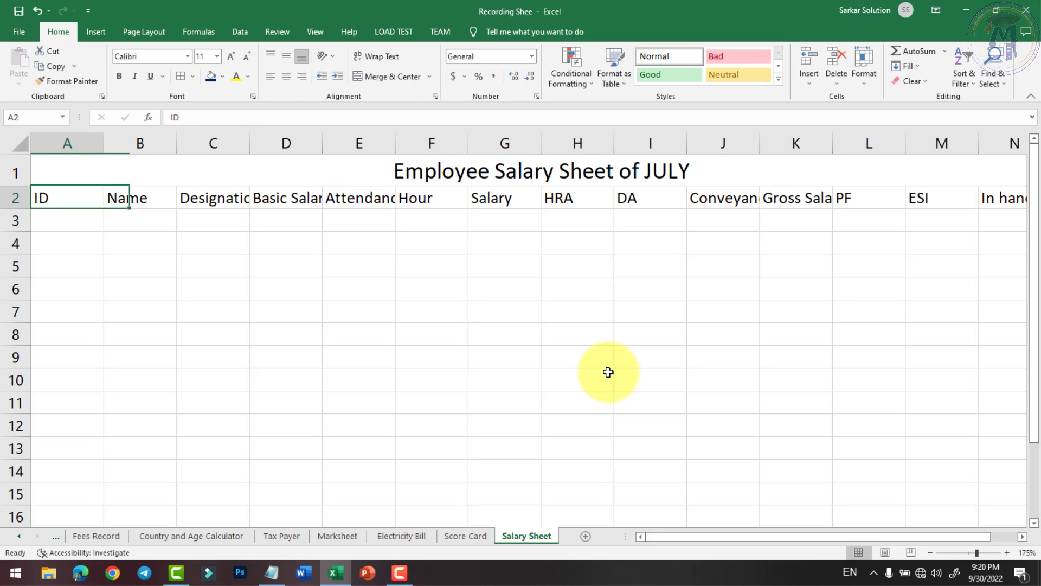
# - Append the year 2022 to the end of the title in row 1
pyautogui.click(701, 174)
pyautogui.doubleClick(702, 174)
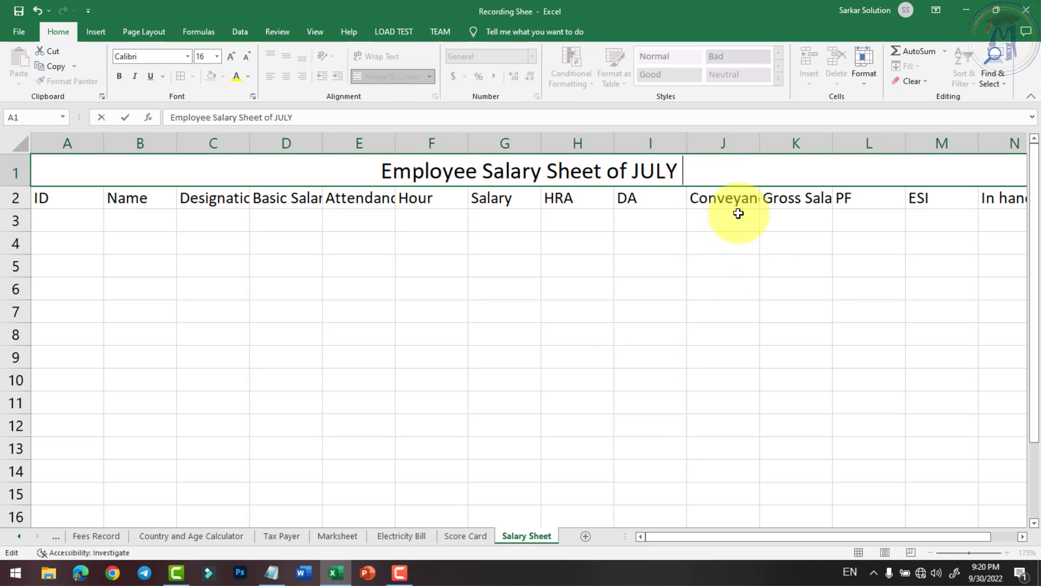
pyautogui.write('2022')
pyautogui.click(664, 265)
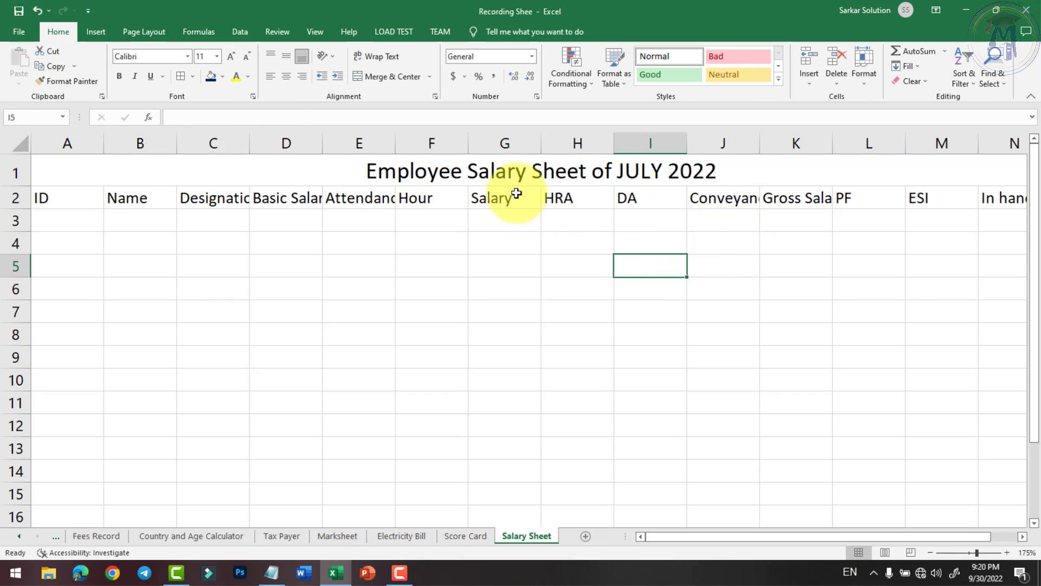
# - Format the row 1 title as bold, 18-point white text on a dark blue fill
pyautogui.click(499, 171)
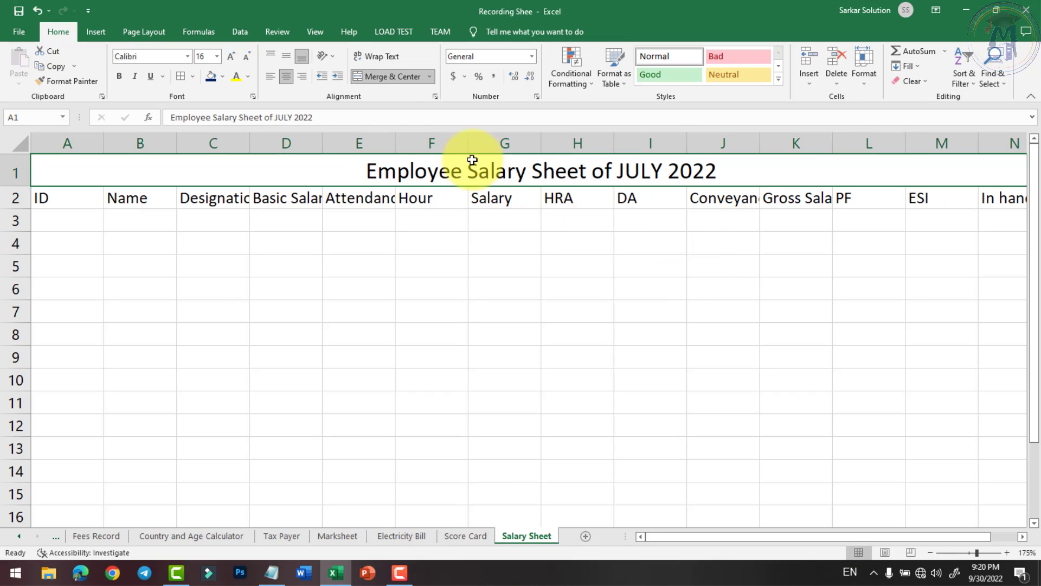
pyautogui.click(118, 76)
pyautogui.click(231, 57)
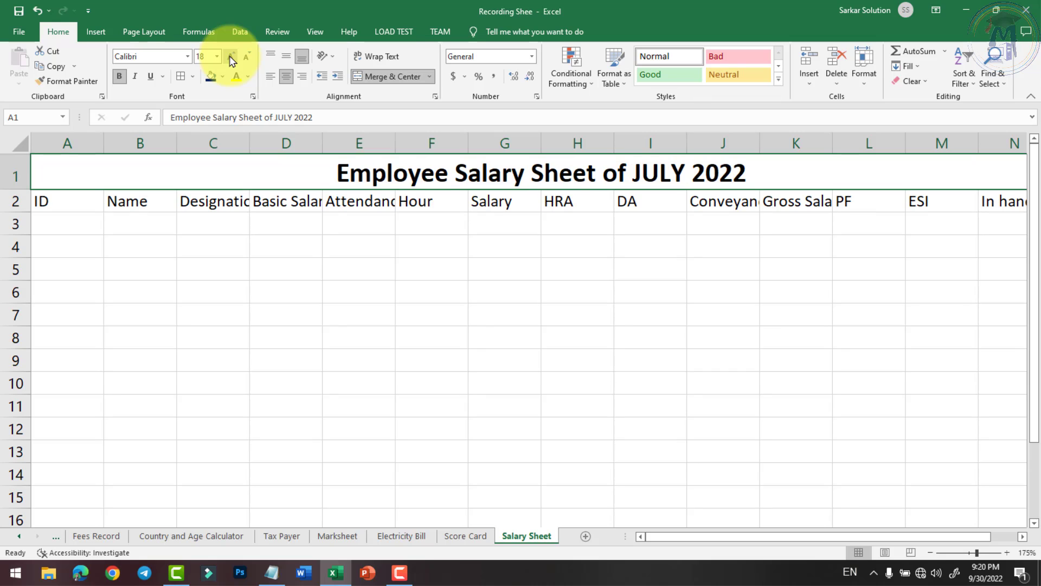
pyautogui.click(211, 76)
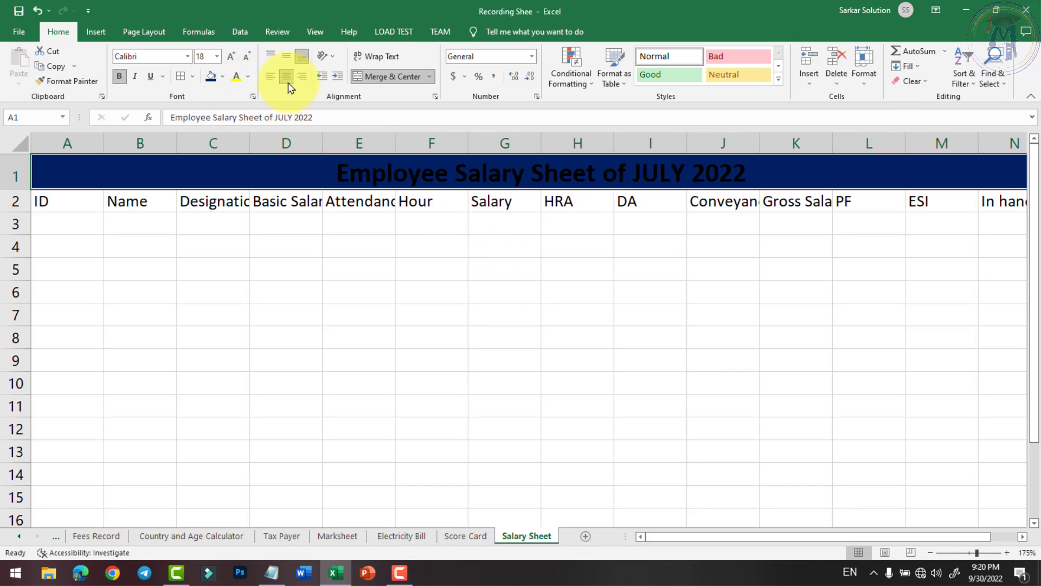
pyautogui.click(247, 77)
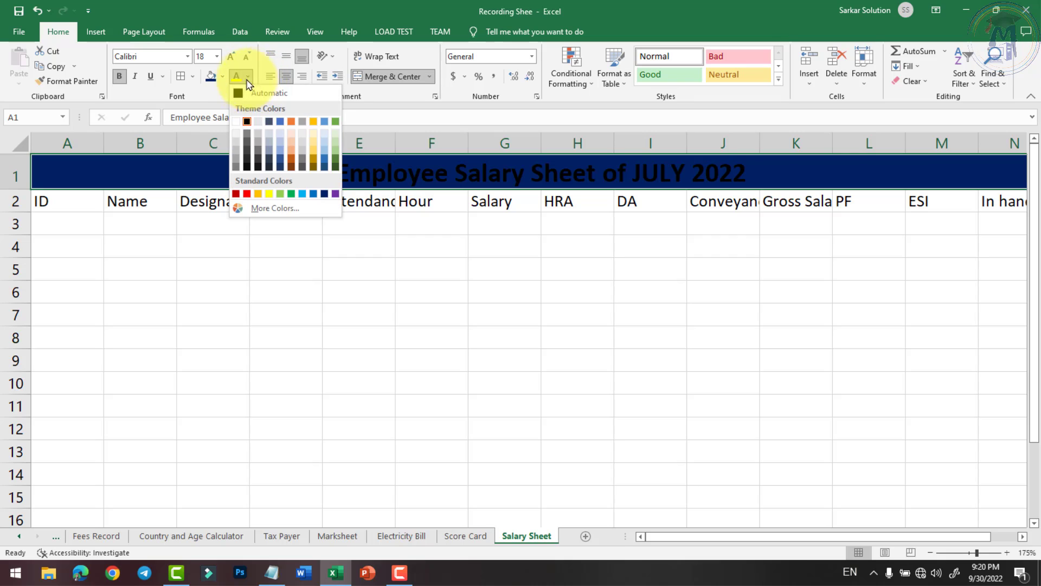
pyautogui.click(235, 122)
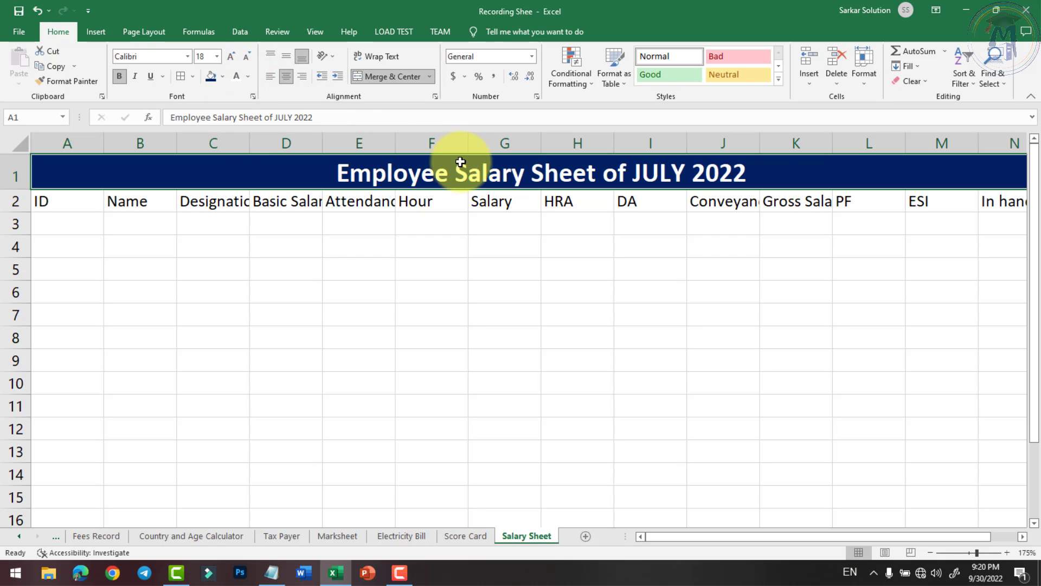
# - Colour only the words "Salary Sheet" in the title yellow
pyautogui.doubleClick(438, 172)
pyautogui.moveTo(442, 172); pyautogui.dragTo(584, 173)
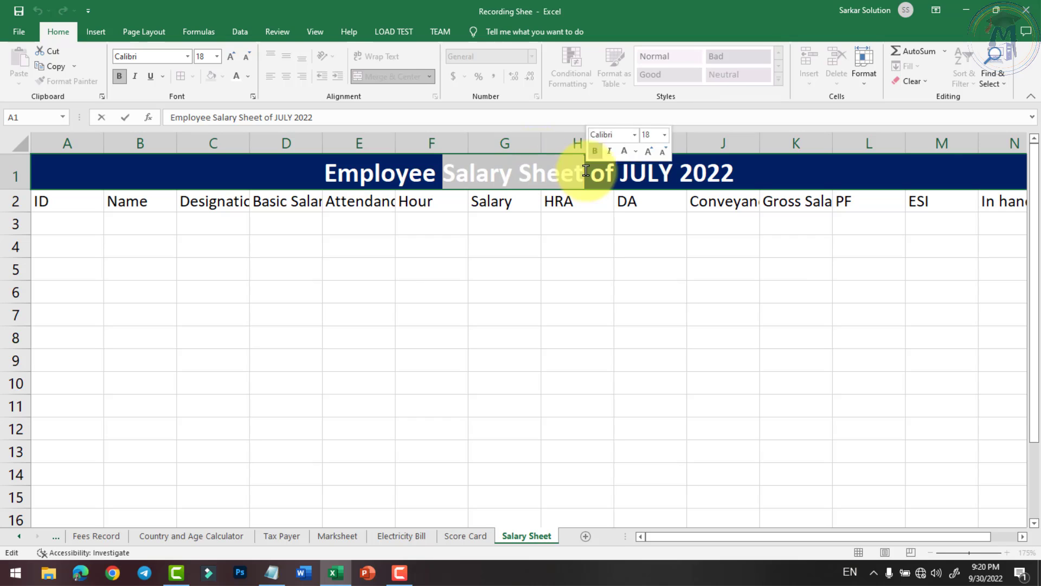
pyautogui.click(247, 77)
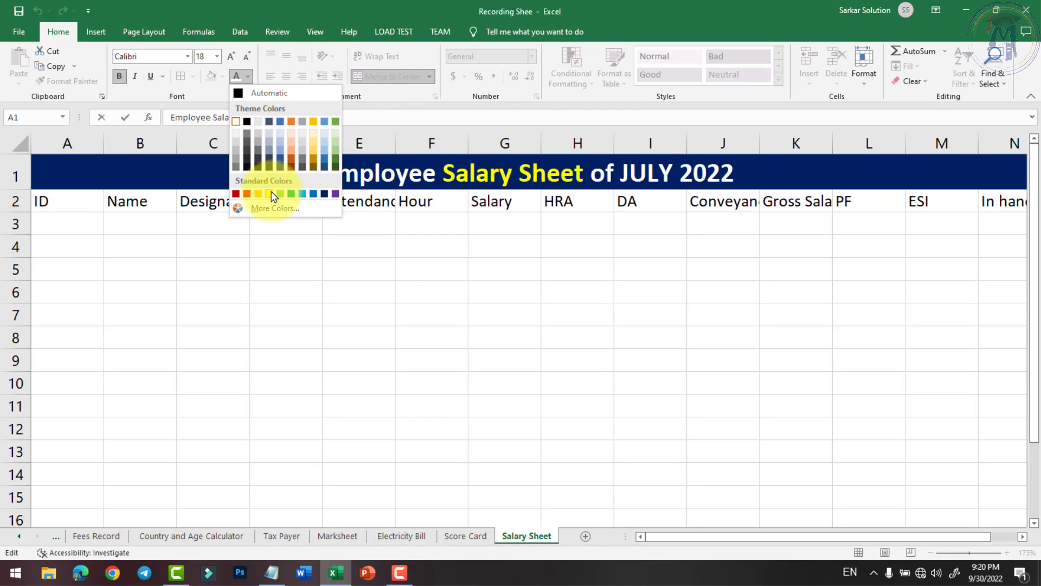
pyautogui.click(269, 194)
pyautogui.click(484, 243)
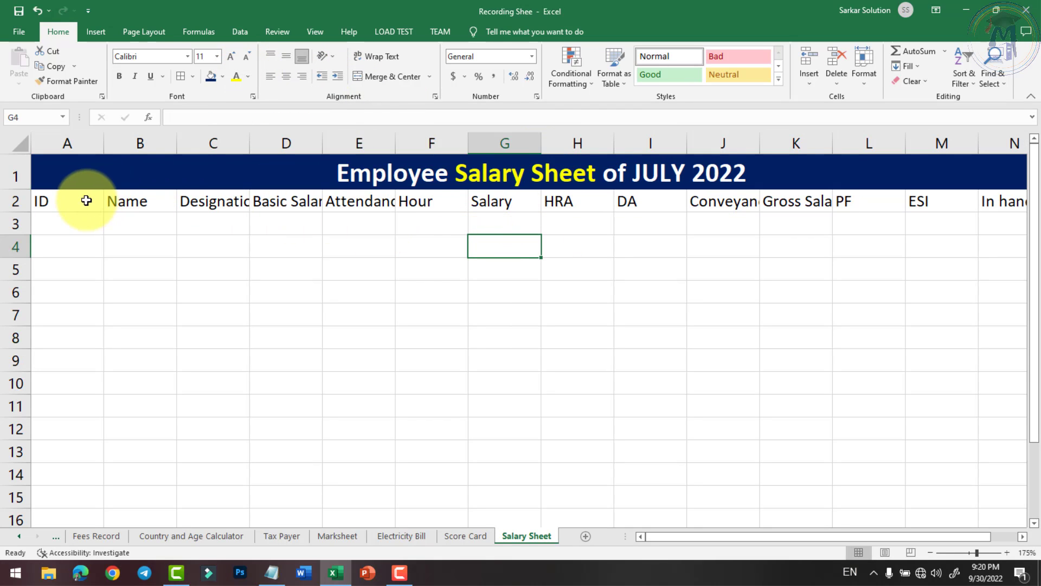
# - Centre and bold the headings in A2 to N2, and autofit their column widths
pyautogui.moveTo(86, 198); pyautogui.dragTo(1008, 202)
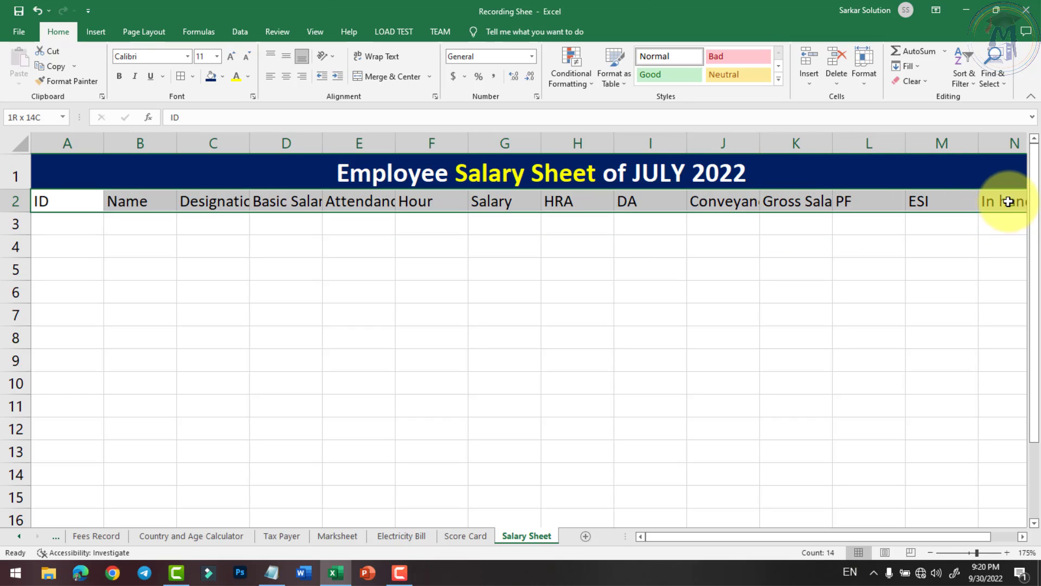
pyautogui.click(286, 76)
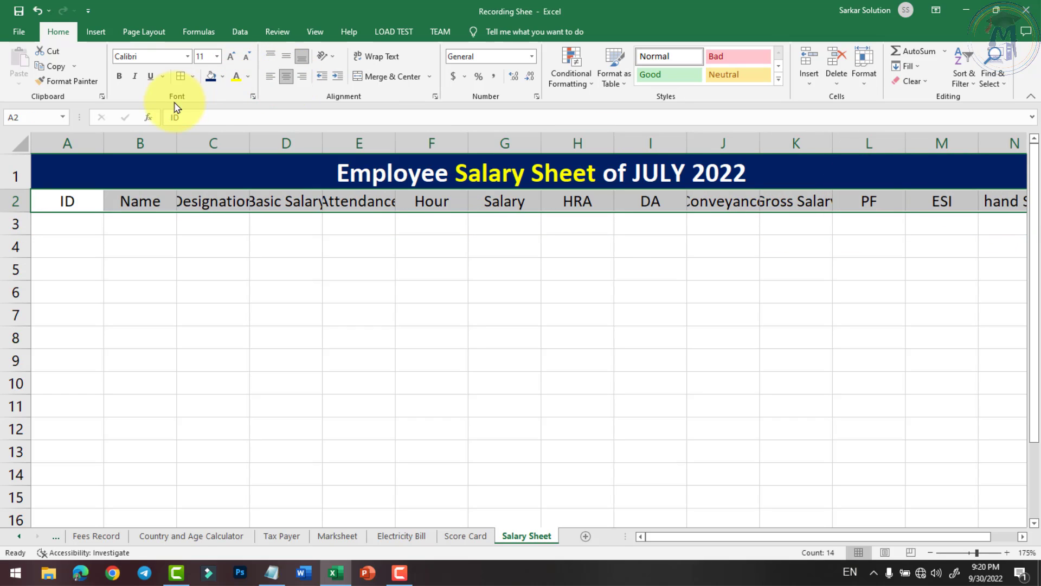
pyautogui.click(119, 76)
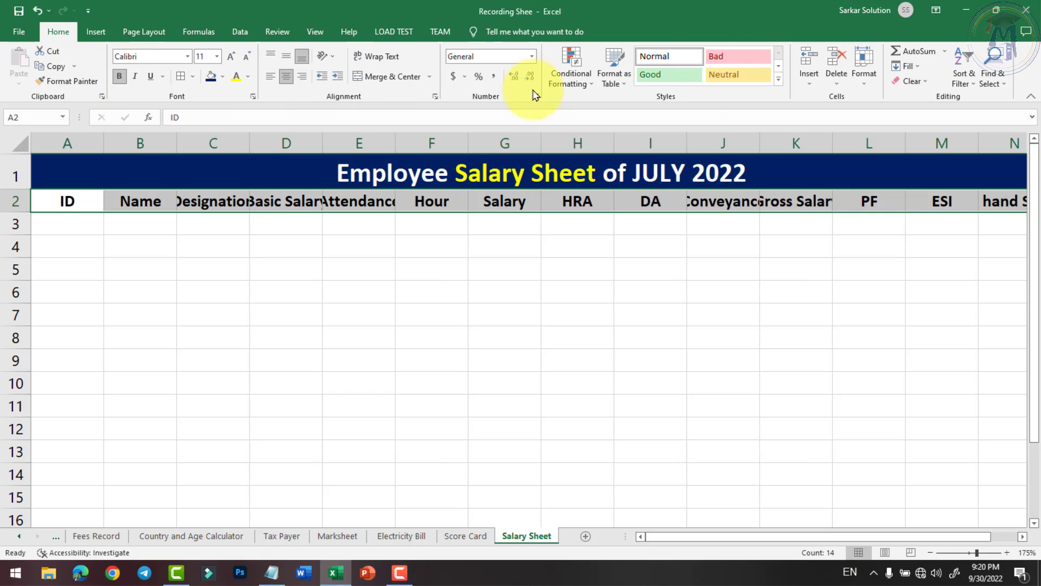
pyautogui.click(864, 73)
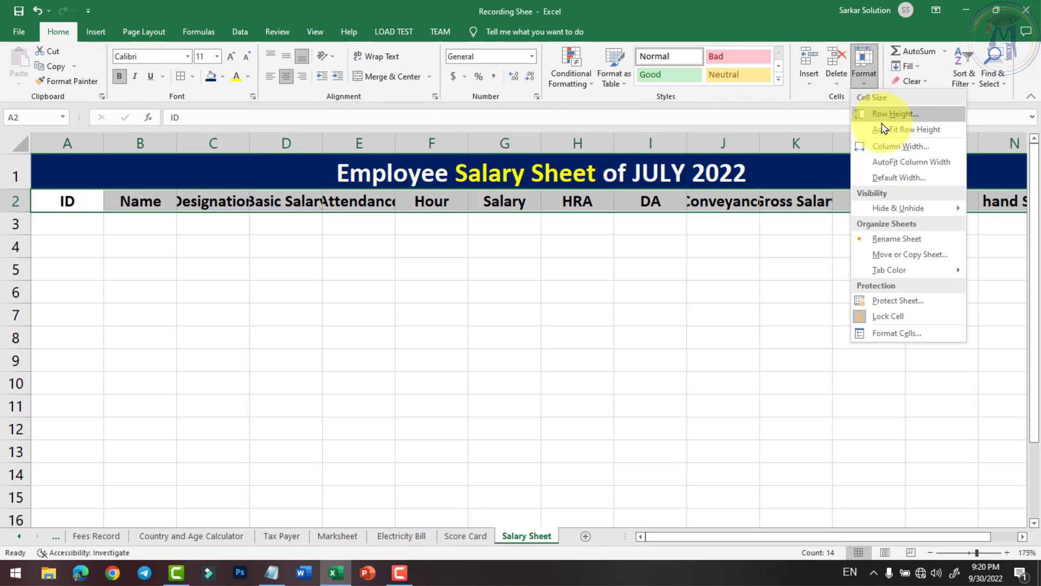
pyautogui.click(896, 163)
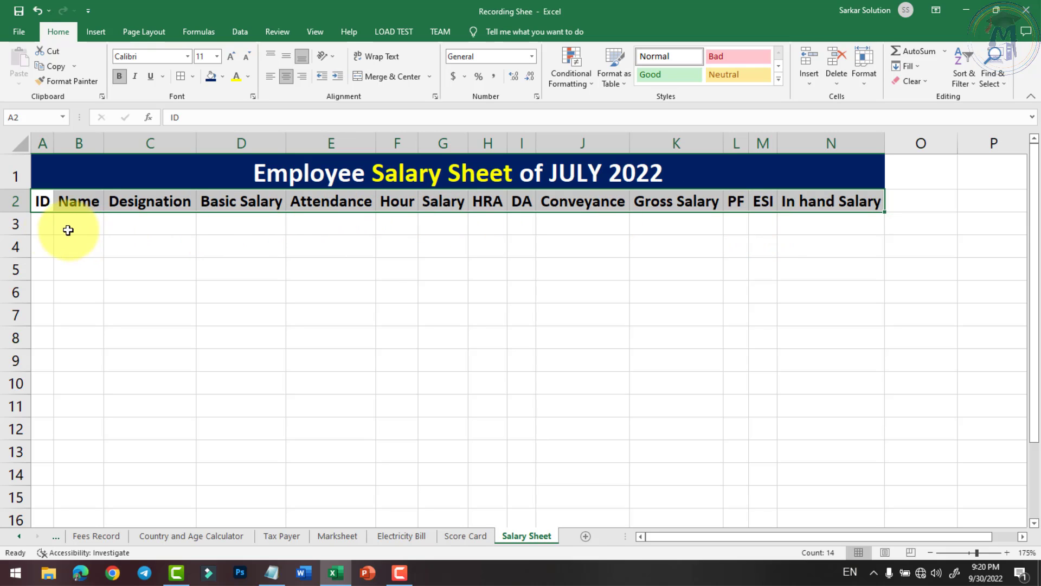
# - Fill A3 to A17 with consecutive four-digit employee IDs, each increasing by one
pyautogui.click(38, 225)
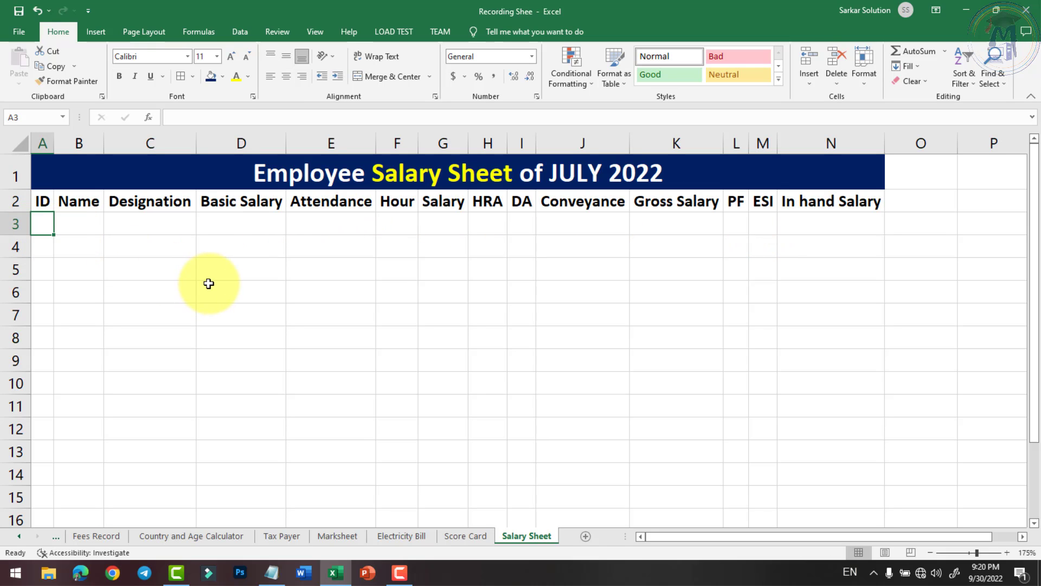
pyautogui.write('1101')
pyautogui.press('Return')
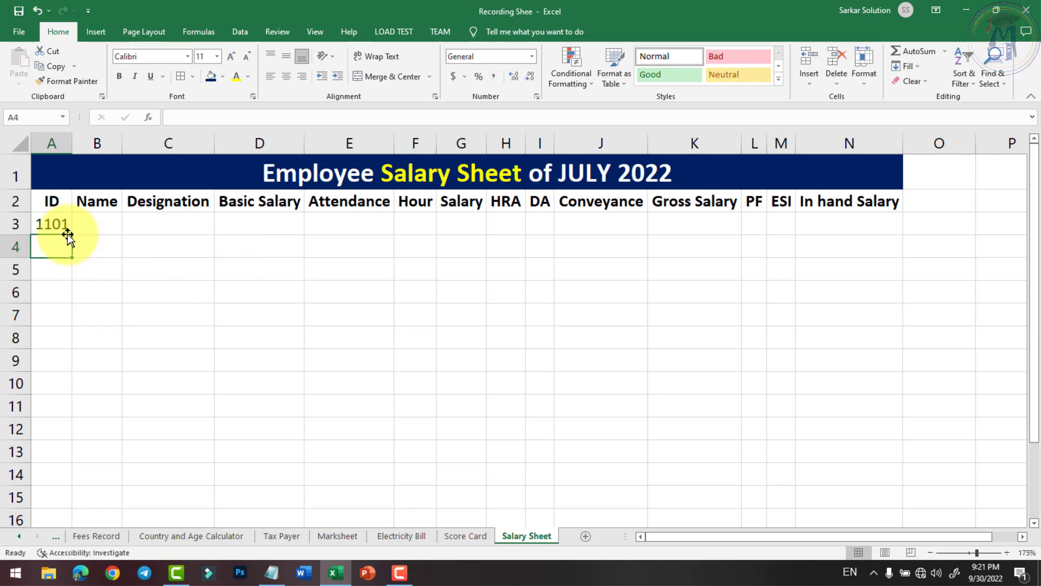
pyautogui.click(55, 224)
pyautogui.click(54, 243)
pyautogui.write('11')
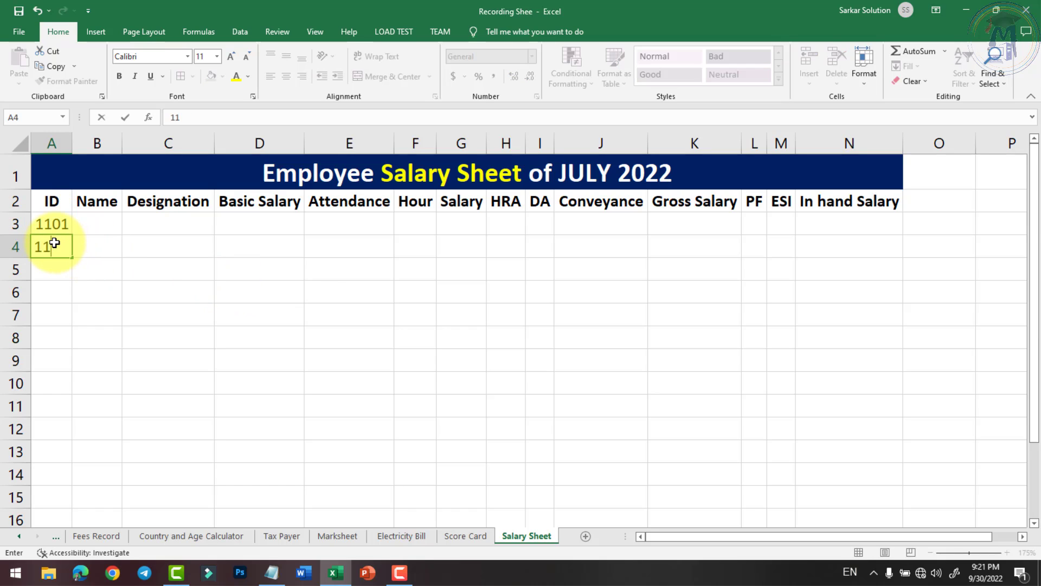
pyautogui.write('02')
pyautogui.press('Return')
pyautogui.moveTo(52, 224); pyautogui.dragTo(74, 489)
pyautogui.scroll(1, 126, 418)
# - Enter the first names of the first five employees in B3 to B7
pyautogui.click(105, 229)
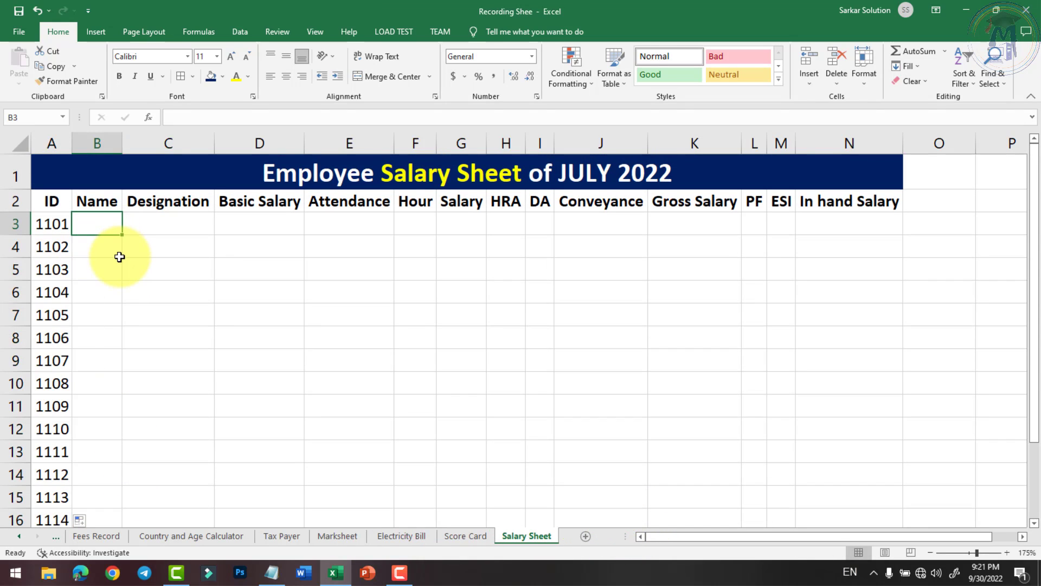
pyautogui.write('A')
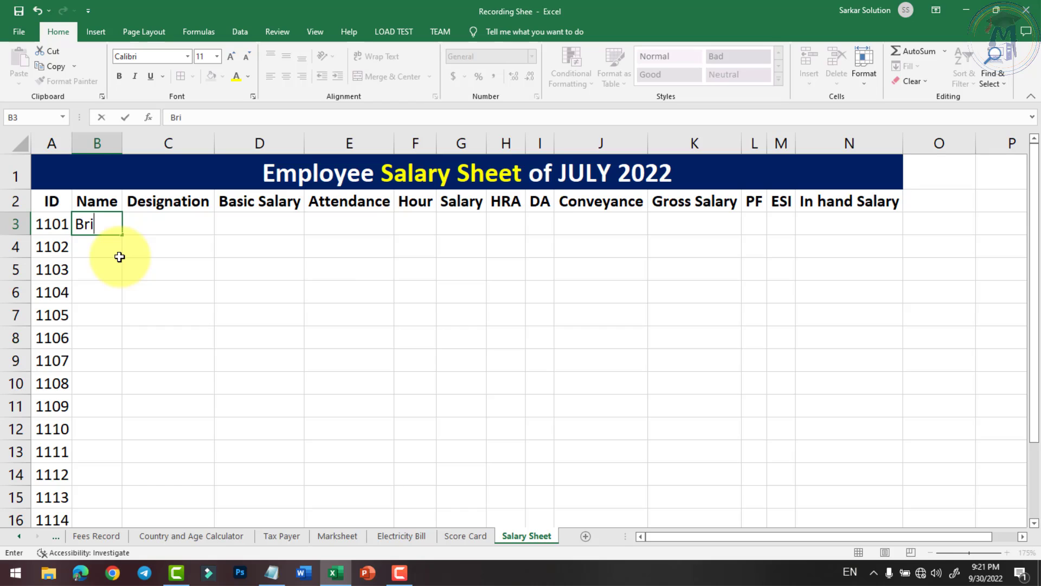
pyautogui.write('rijesh')
pyautogui.press('Return')
pyautogui.write('K')
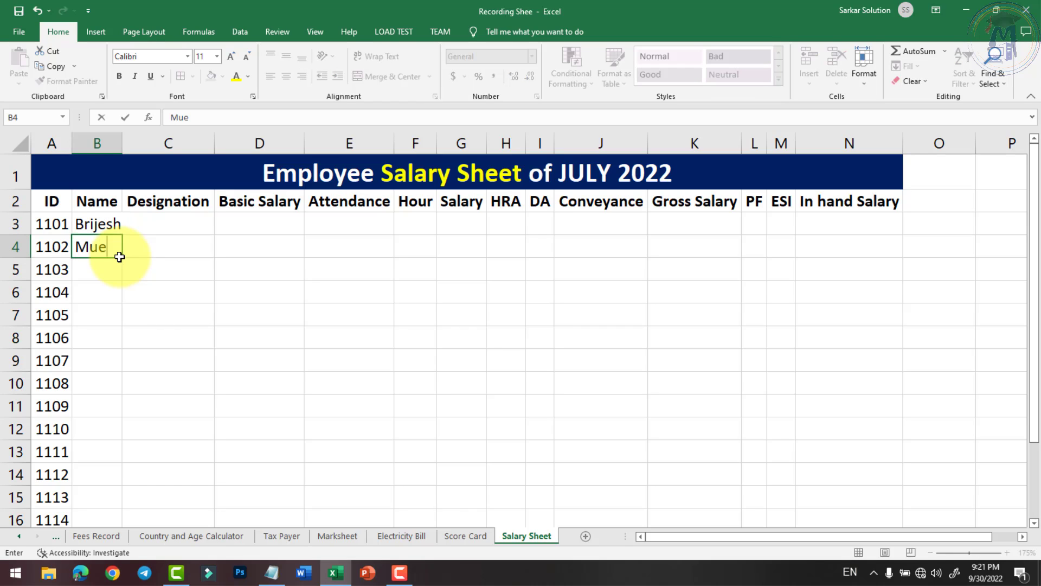
pyautogui.press('Return')
pyautogui.write('Kamlesh')
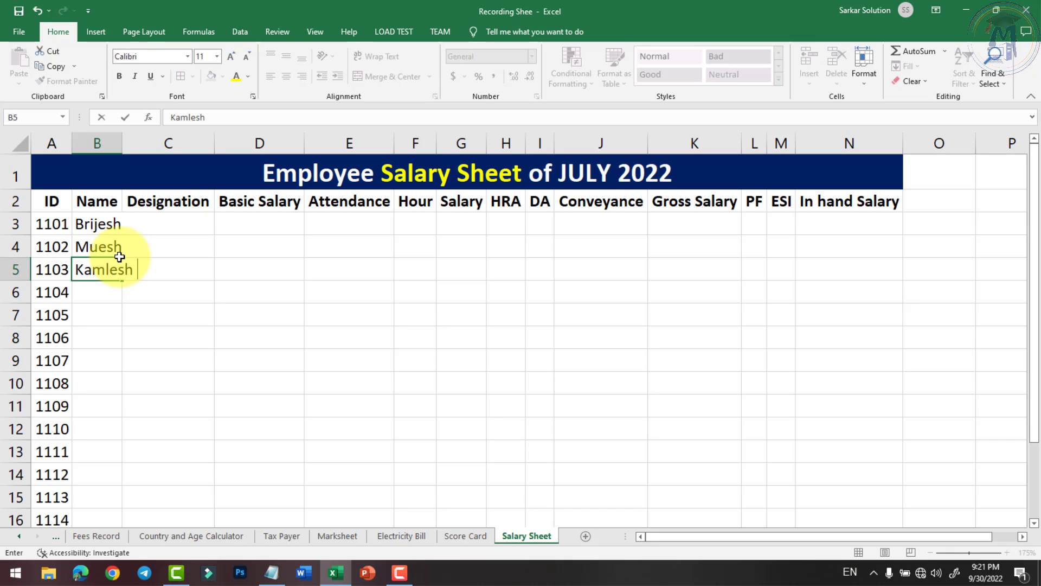
pyautogui.press('Return')
pyautogui.write('Ajay')
pyautogui.press('Return')
pyautogui.write('Vi')
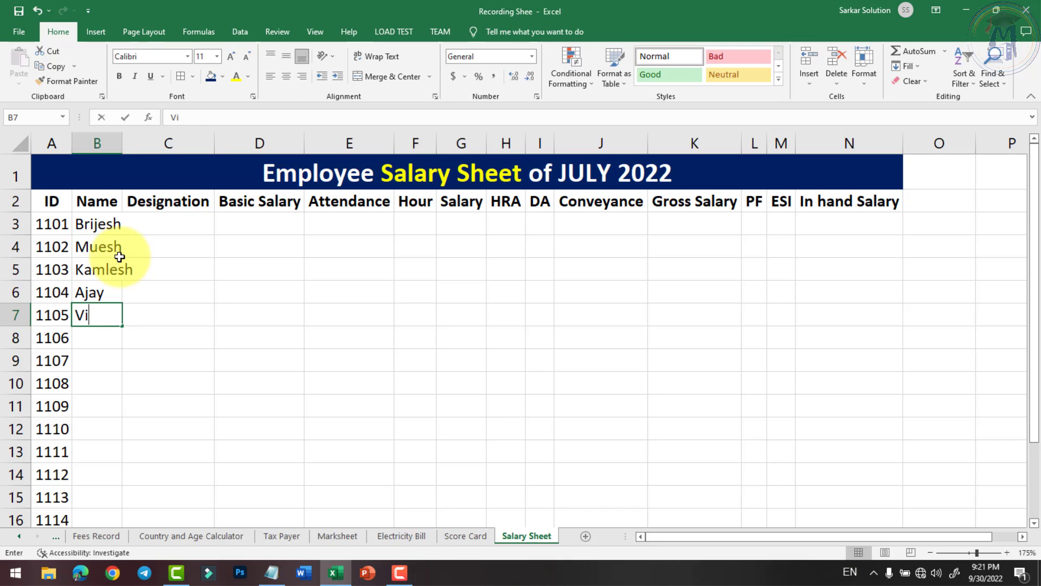
pyautogui.write('jay')
pyautogui.press('Return')
# - Enter the first names of the next five employees in B8 to B12
pyautogui.write('Mohan')
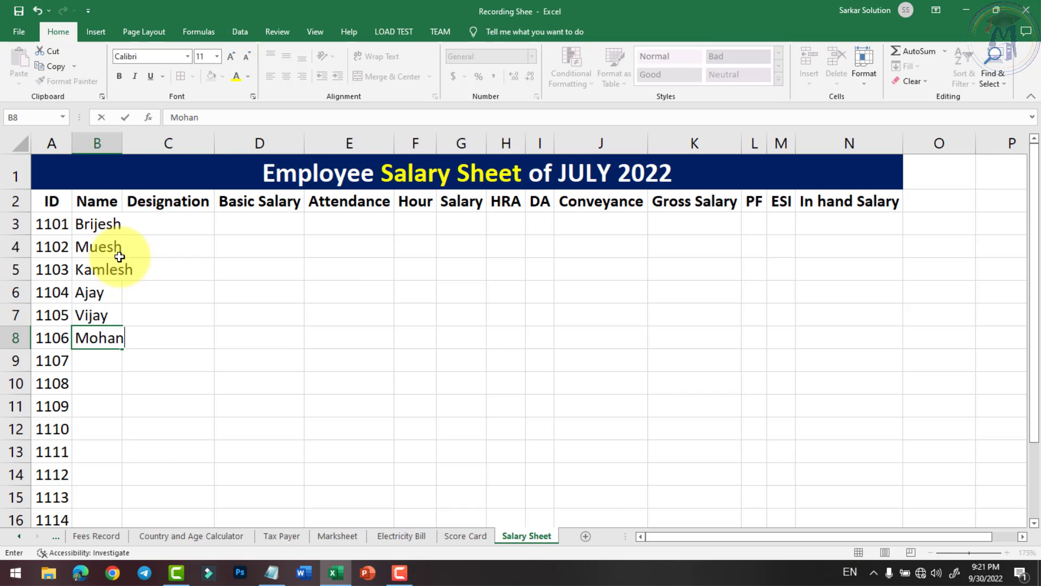
pyautogui.press('Return')
pyautogui.press('Return')
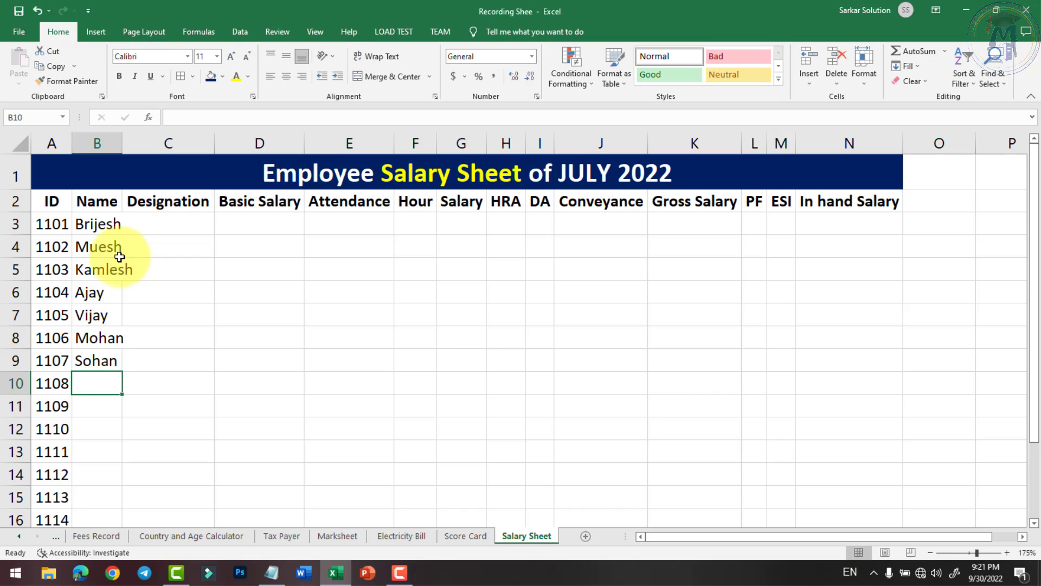
pyautogui.press('Return')
pyautogui.write('M')
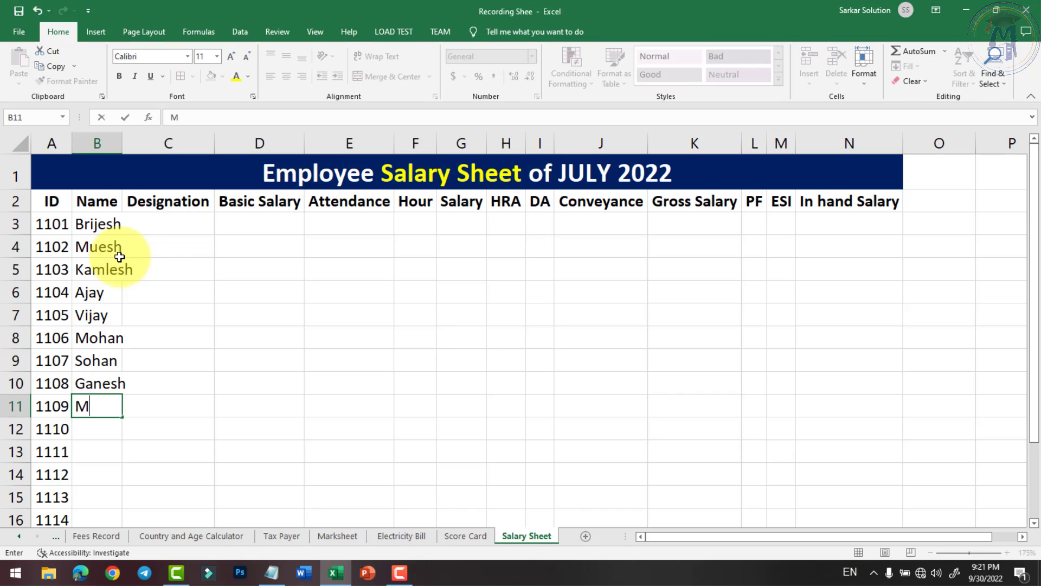
pyautogui.write('ulli')
pyautogui.press('Return')
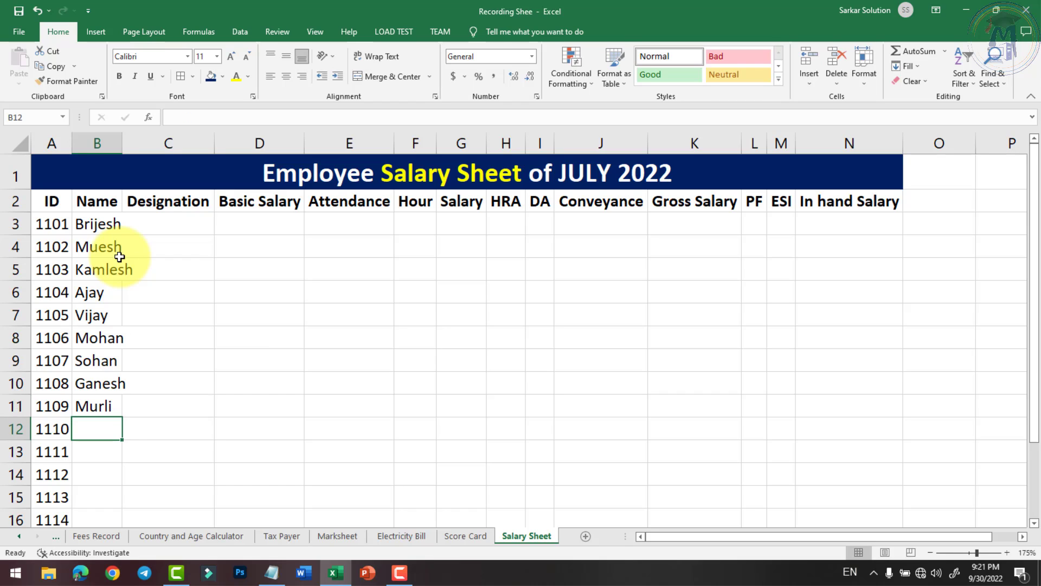
pyautogui.write('Krishna')
pyautogui.press('Return')
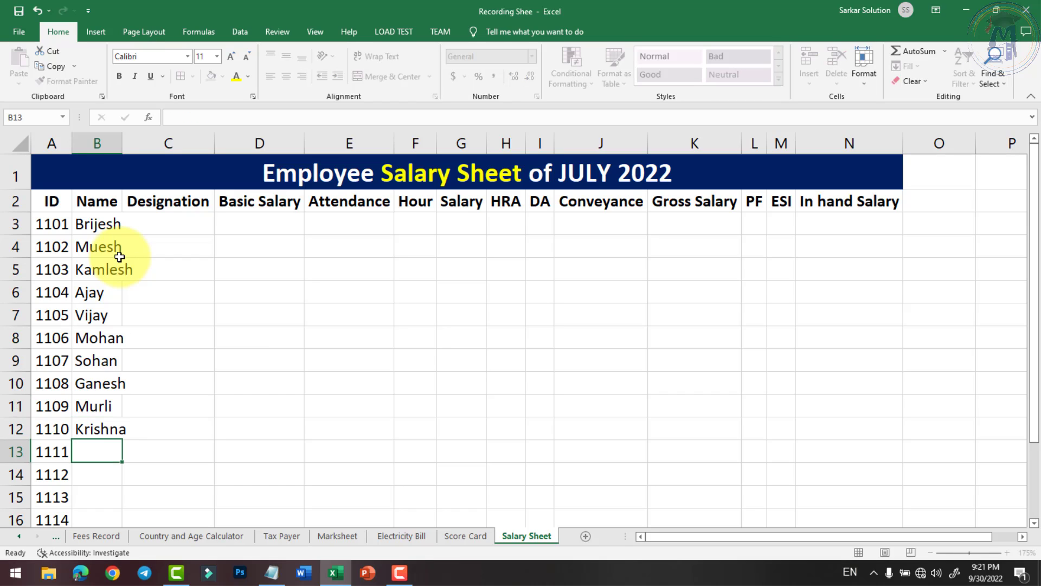
# - Enter the first names of the last five employees in B13 to B17, and widen the Name column to fit them
pyautogui.write('Amit')
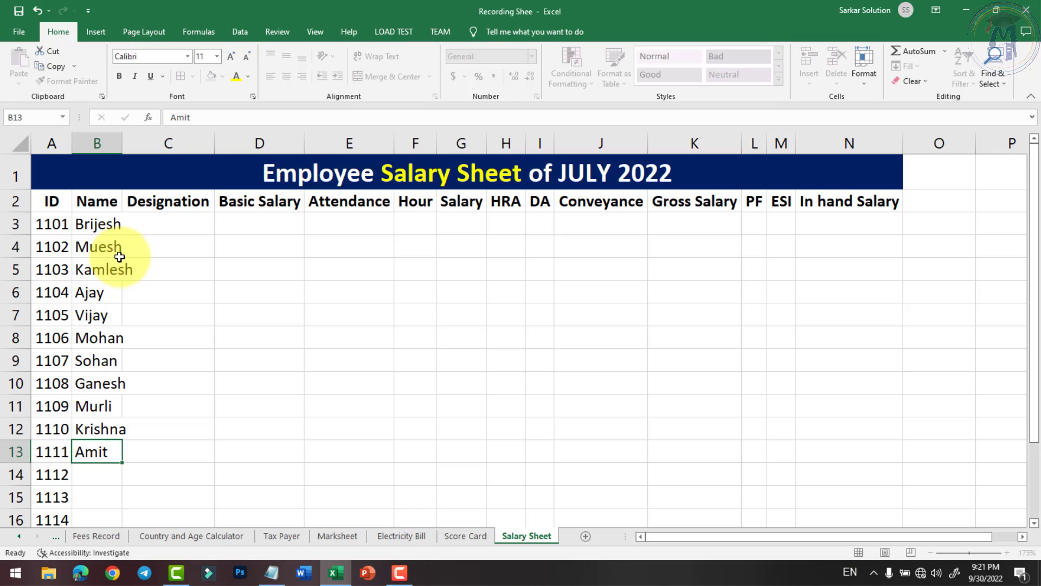
pyautogui.press('Return')
pyautogui.write('A')
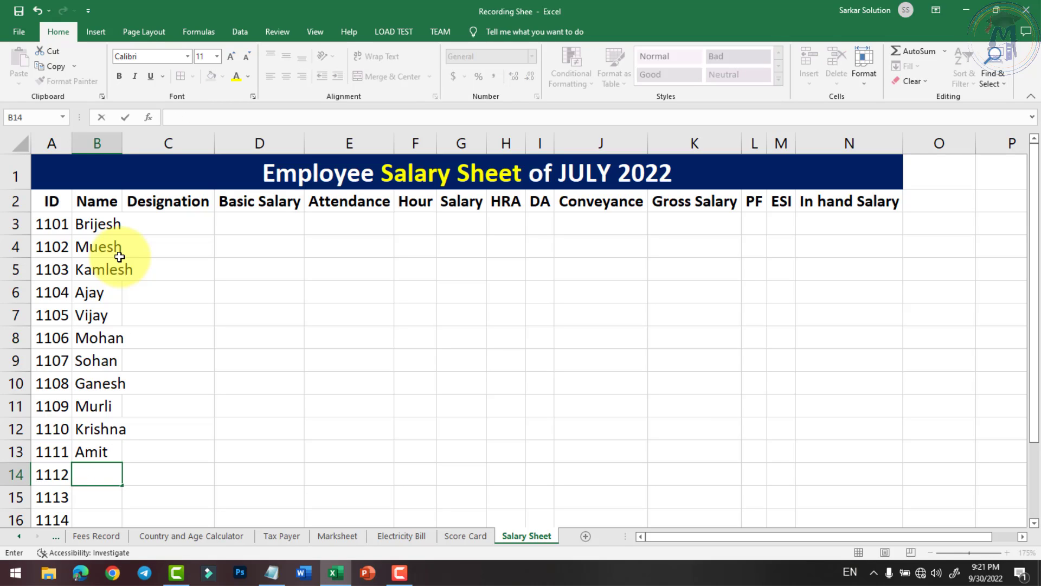
pyautogui.write('Sumit')
pyautogui.press('Return')
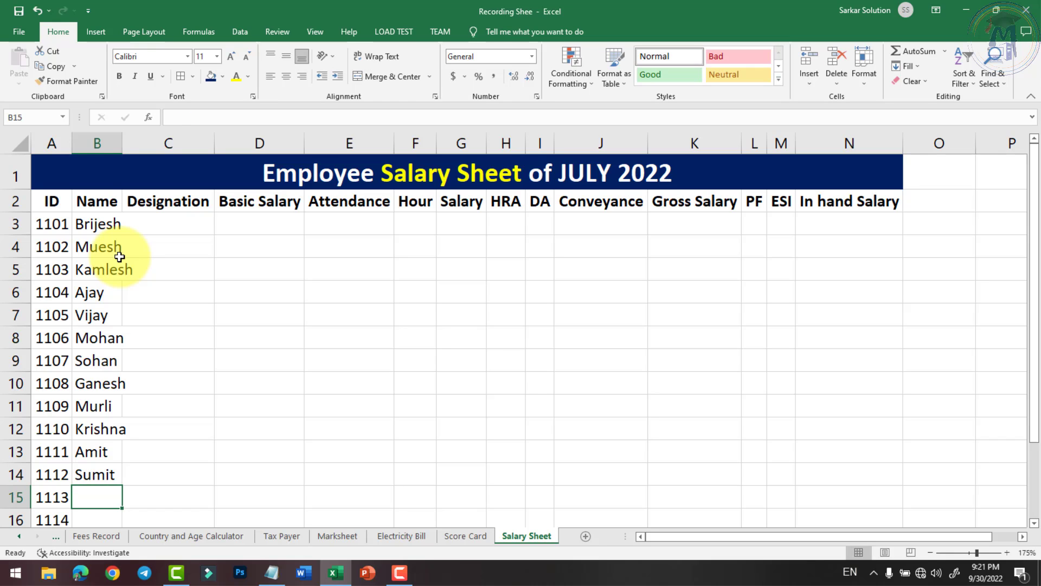
pyautogui.write('Sujeet')
pyautogui.press('Return')
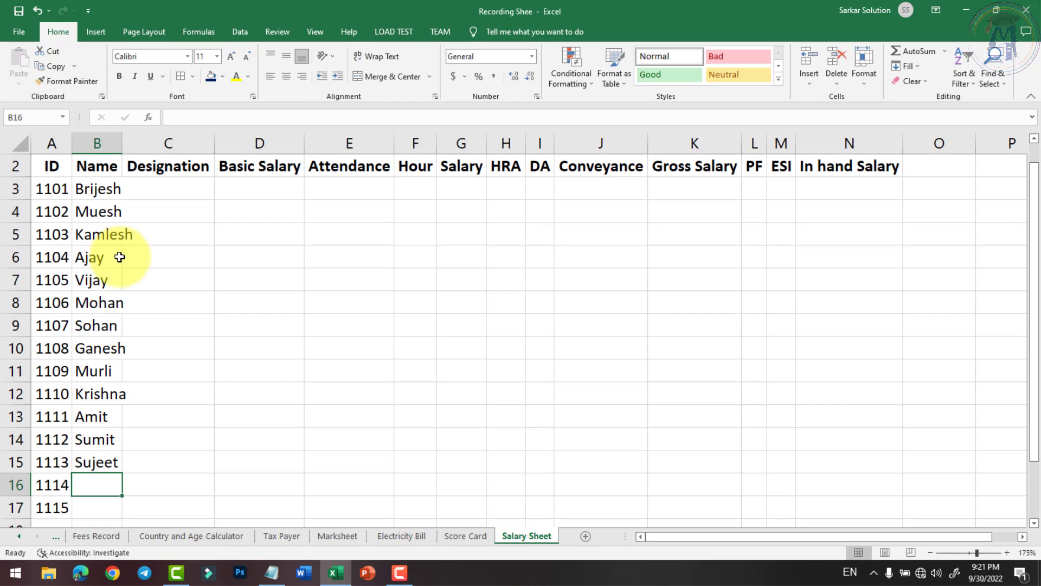
pyautogui.write('Rahul')
pyautogui.press('Return')
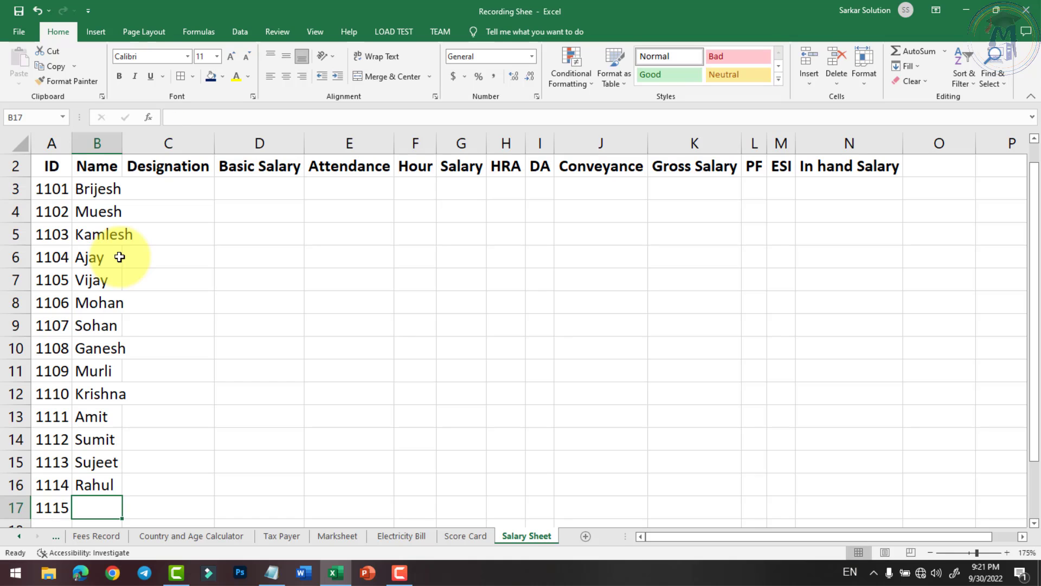
pyautogui.write('Raja')
pyautogui.press('Return')
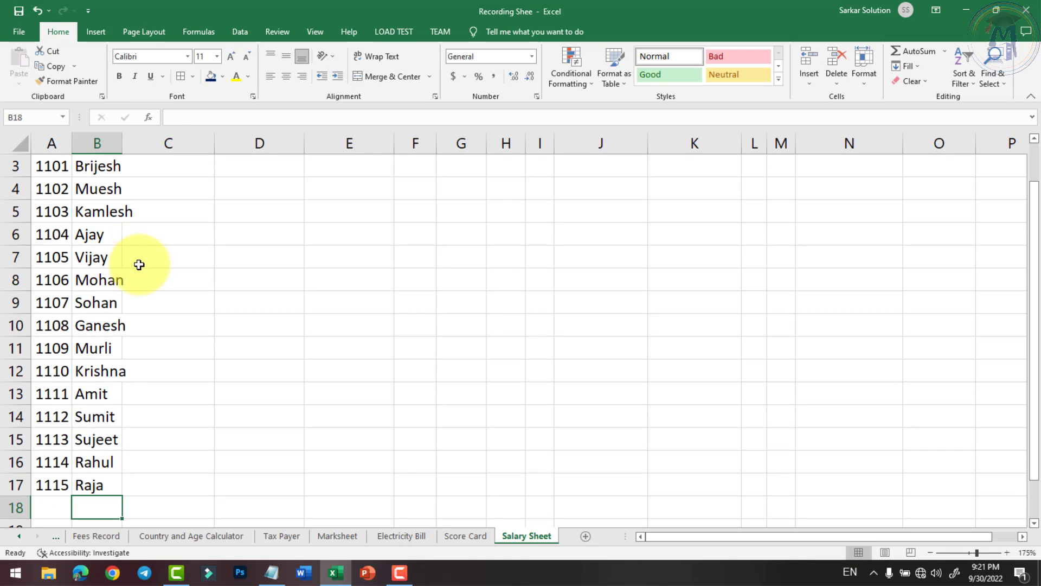
pyautogui.scroll(1, 139, 262)
pyautogui.moveTo(121, 147); pyautogui.dragTo(142, 146)
# - Enter the designations Manager, Asst. Manager and Supervisor in C3, C4 and C5
pyautogui.click(188, 223)
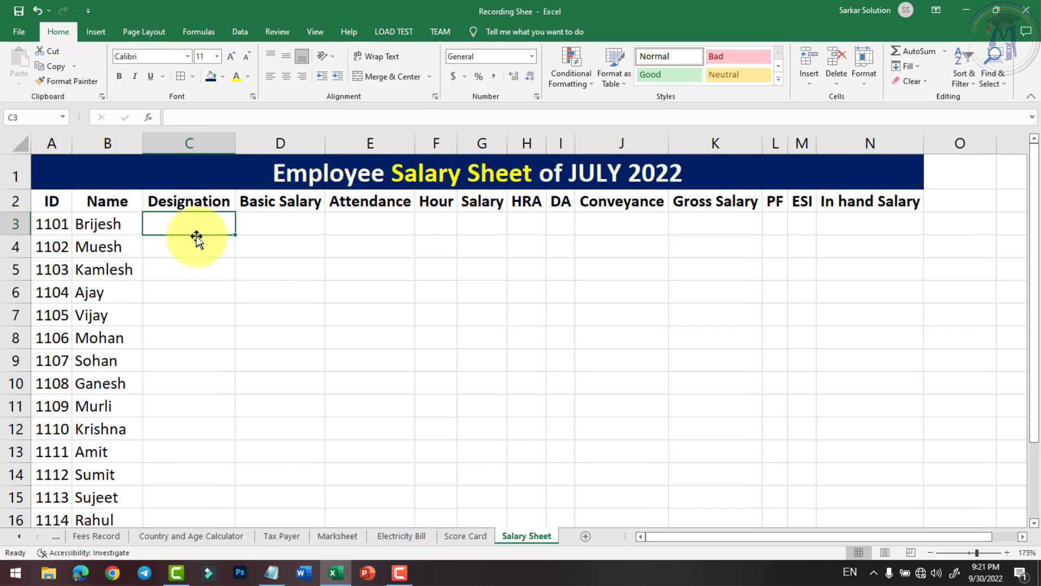
pyautogui.write('Manager')
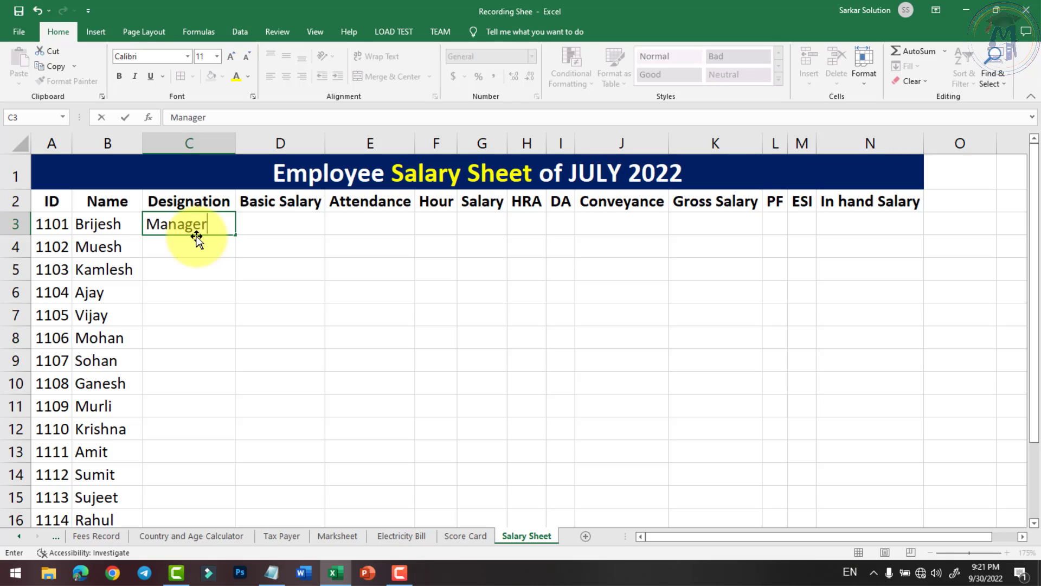
pyautogui.press('Return')
pyautogui.write('Asst. Manager')
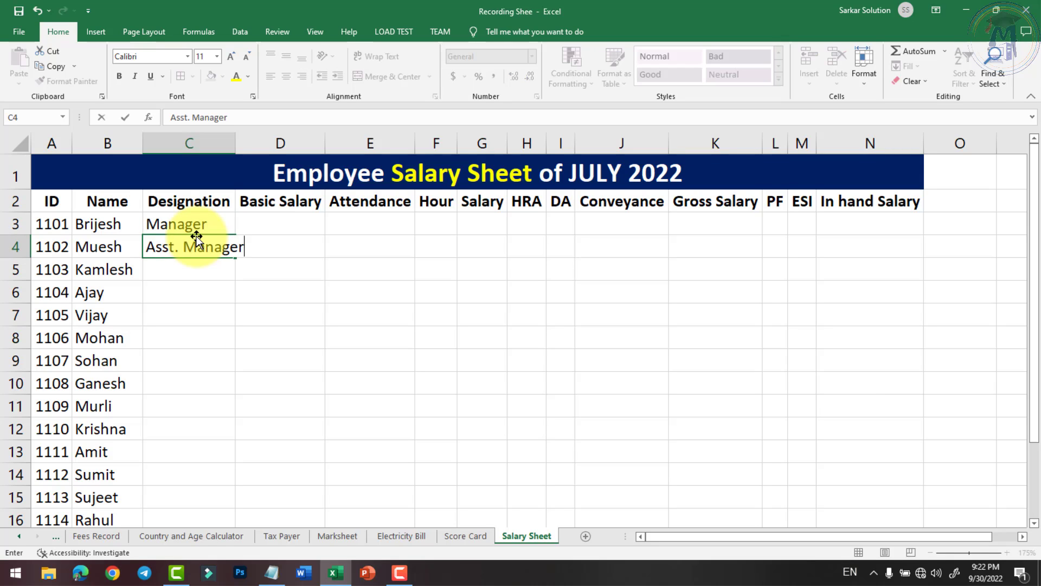
pyautogui.press('Return')
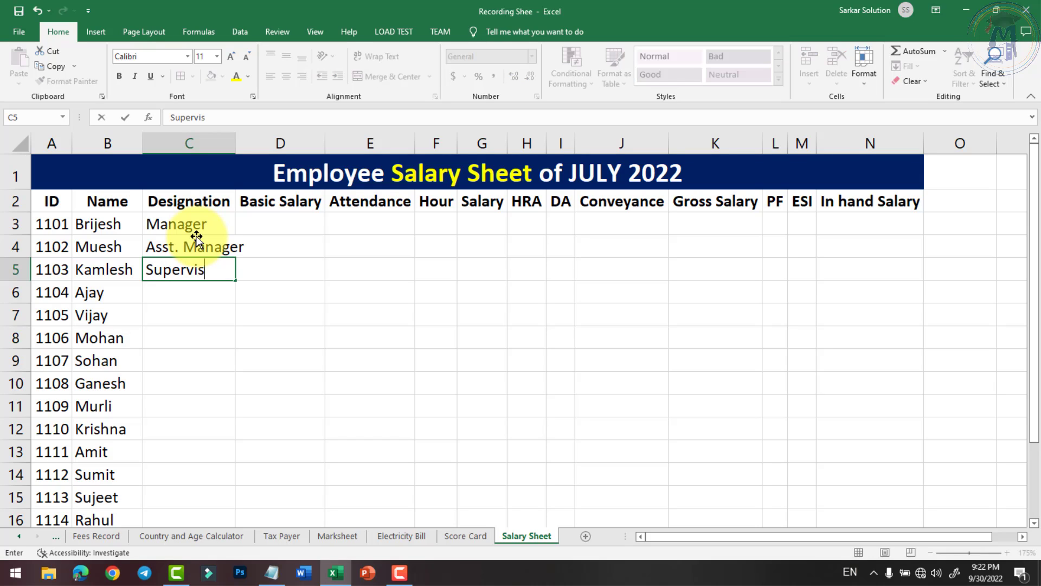
pyautogui.press('Return')
# - Enter the designation Staff in C6 and fill it down to C17
pyautogui.write('Sta')
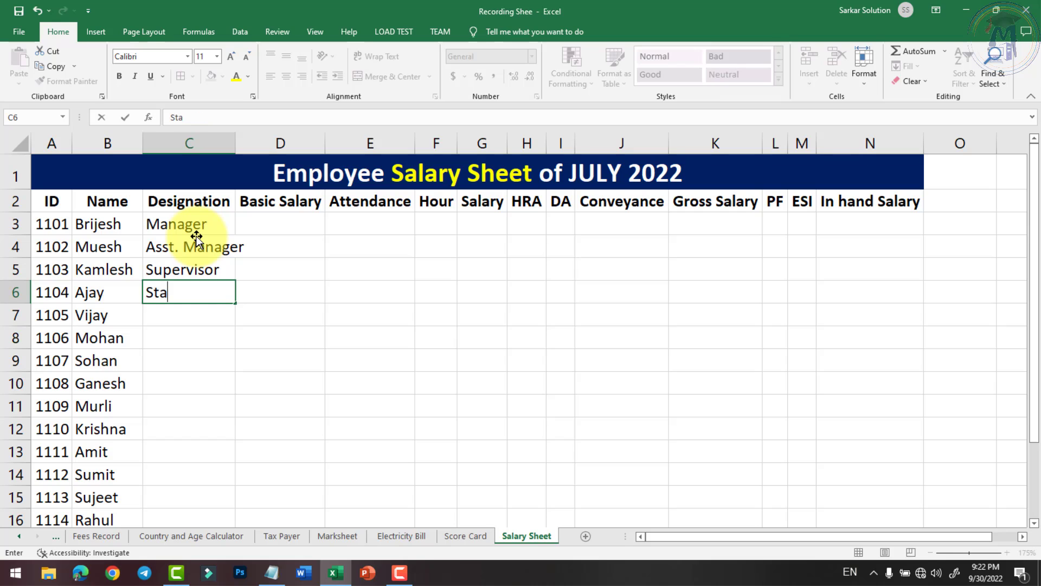
pyautogui.write('ff')
pyautogui.press('Return')
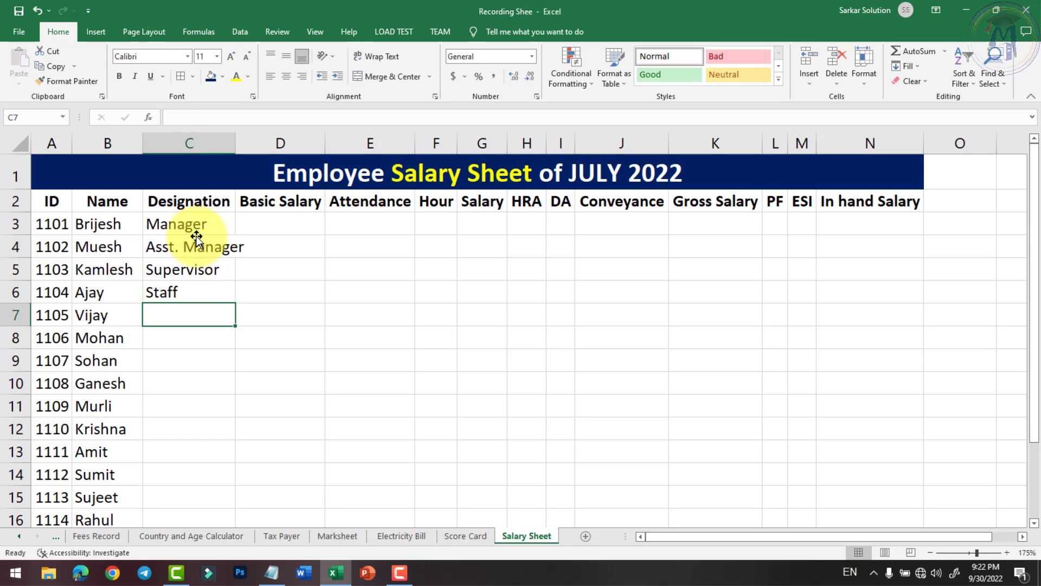
pyautogui.click(226, 285)
pyautogui.moveTo(237, 302); pyautogui.dragTo(205, 491)
pyautogui.scroll(2, 240, 444)
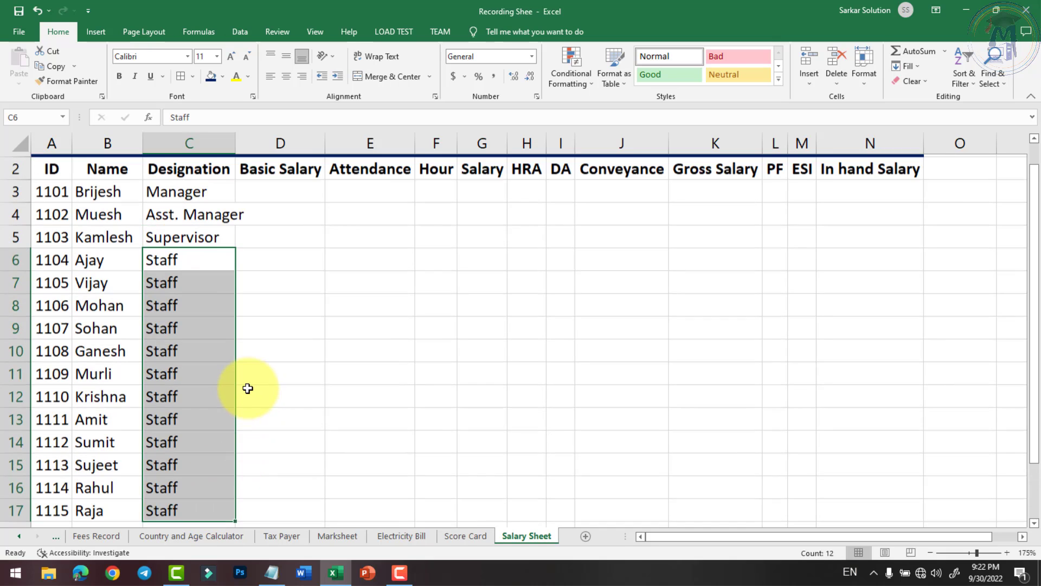
# - Centre the whole table from A2 to column N horizontally and vertically, and autofit the Designation column
pyautogui.click(206, 225)
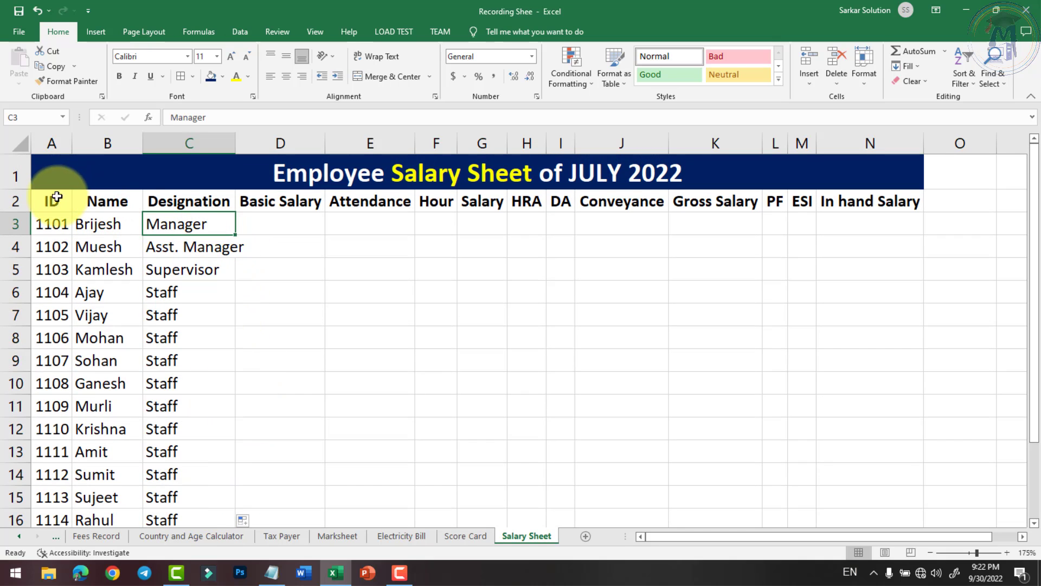
pyautogui.moveTo(51, 198); pyautogui.dragTo(871, 486)
pyautogui.click(287, 77)
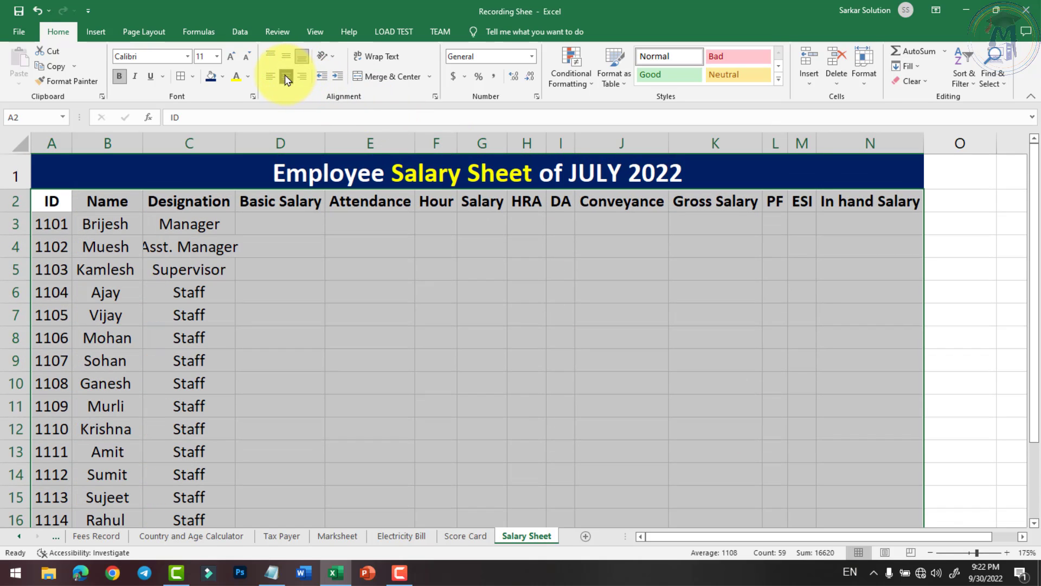
pyautogui.click(245, 240)
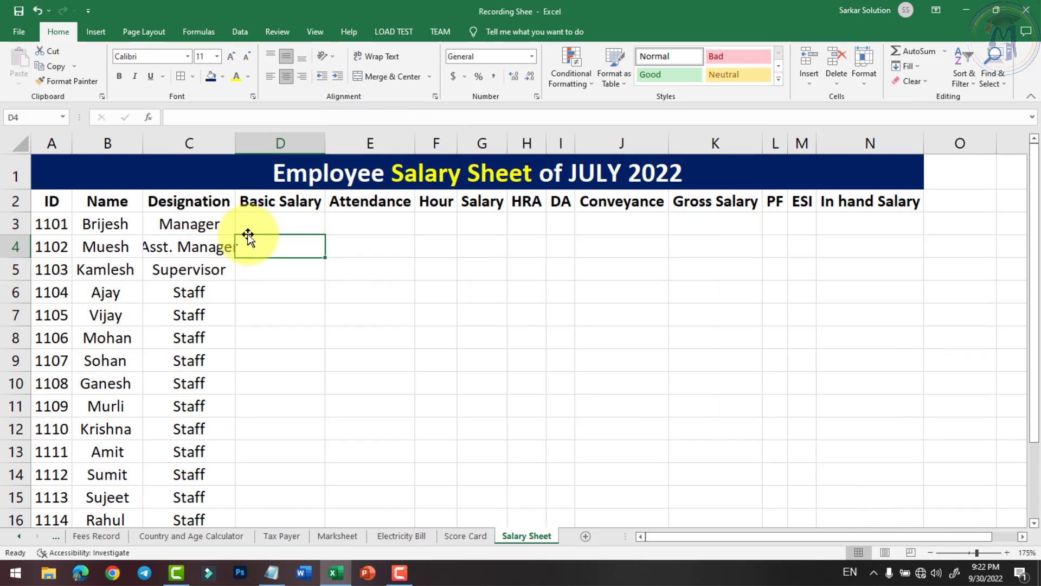
pyautogui.doubleClick(237, 143)
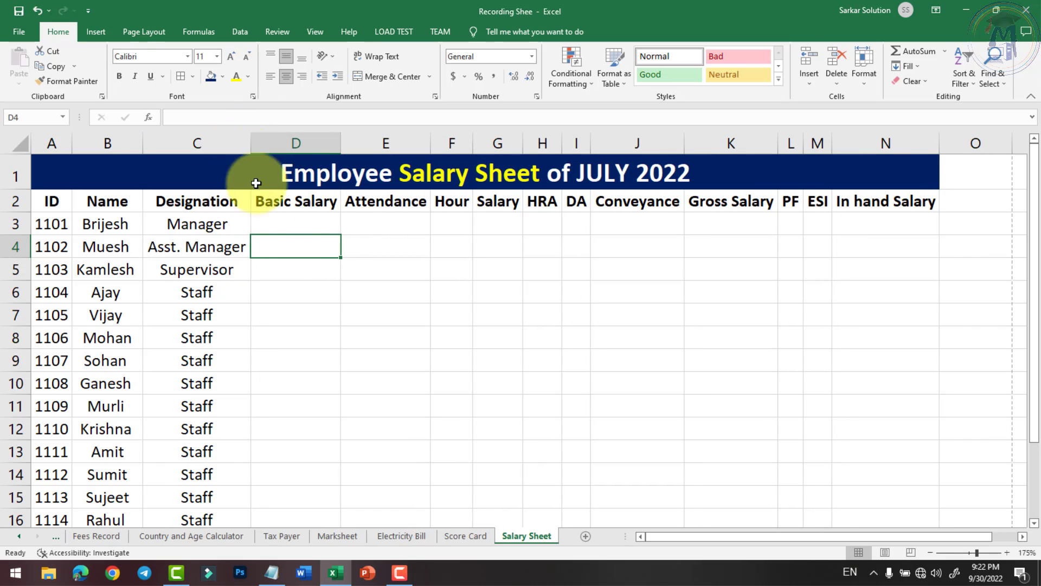
# - Enter the basic salaries 60000, 50000 and 40000 in D3, D4 and D5 for the manager, assistant manager and supervisor
pyautogui.click(295, 275)
pyautogui.click(302, 226)
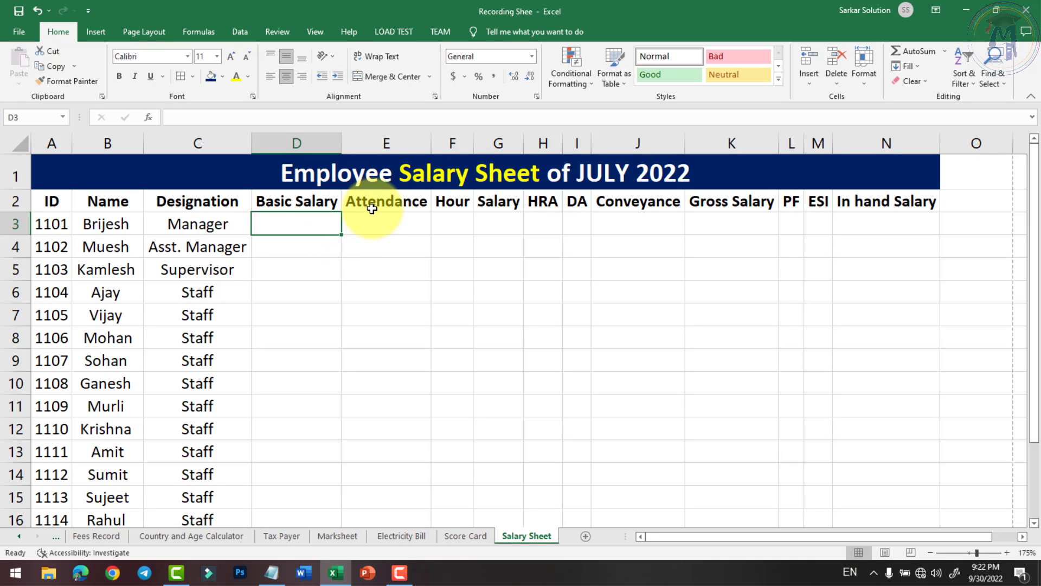
pyautogui.write('60000')
pyautogui.press('Return')
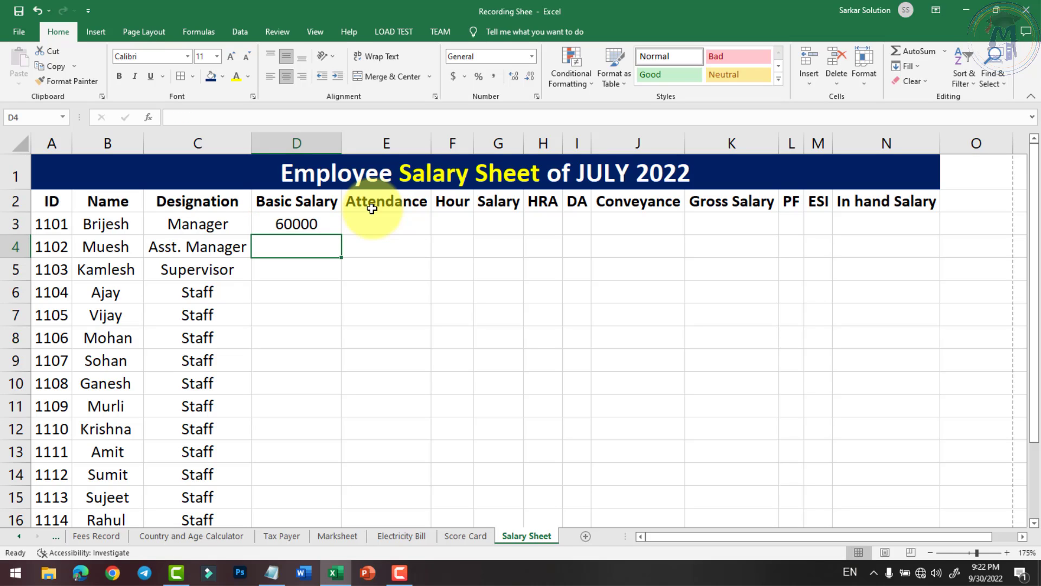
pyautogui.write('50000')
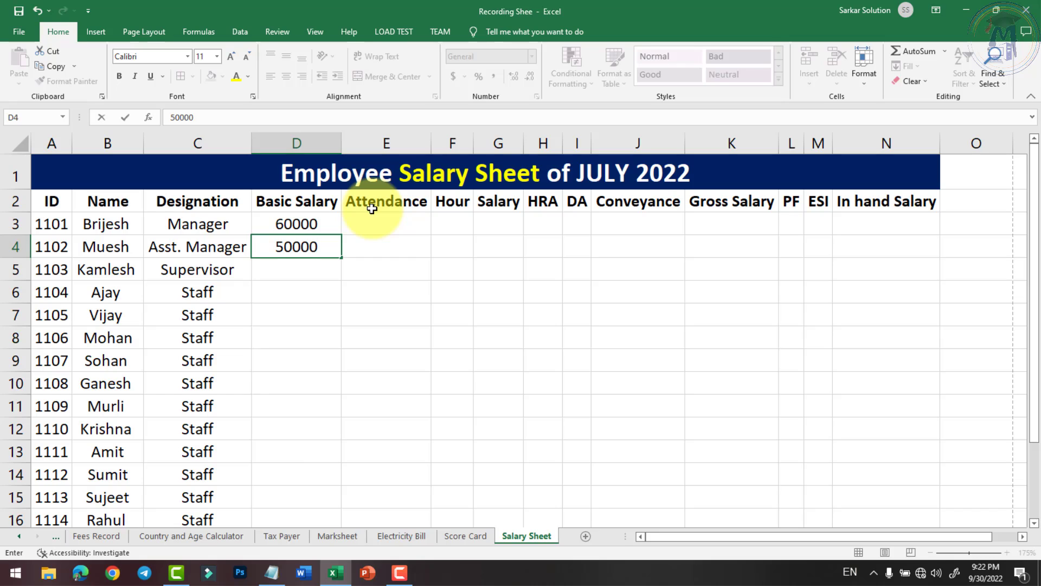
pyautogui.press('Return')
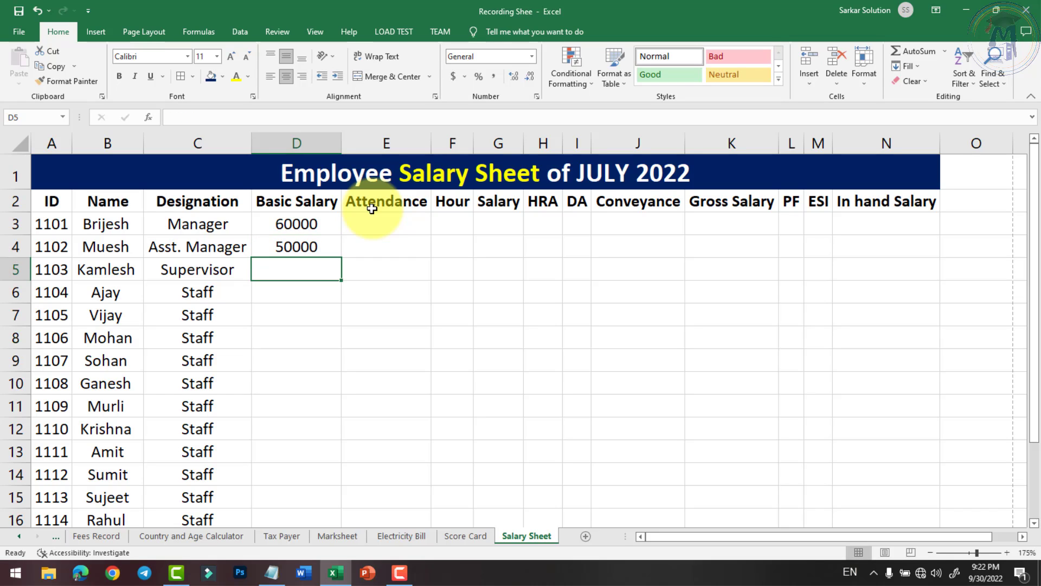
pyautogui.write('4000')
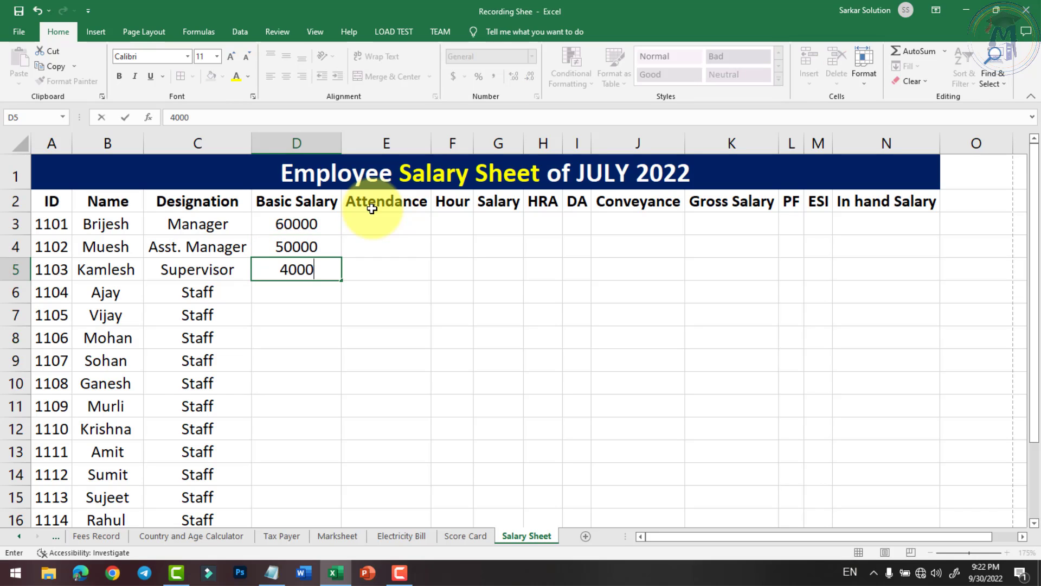
pyautogui.write('0')
pyautogui.press('Return')
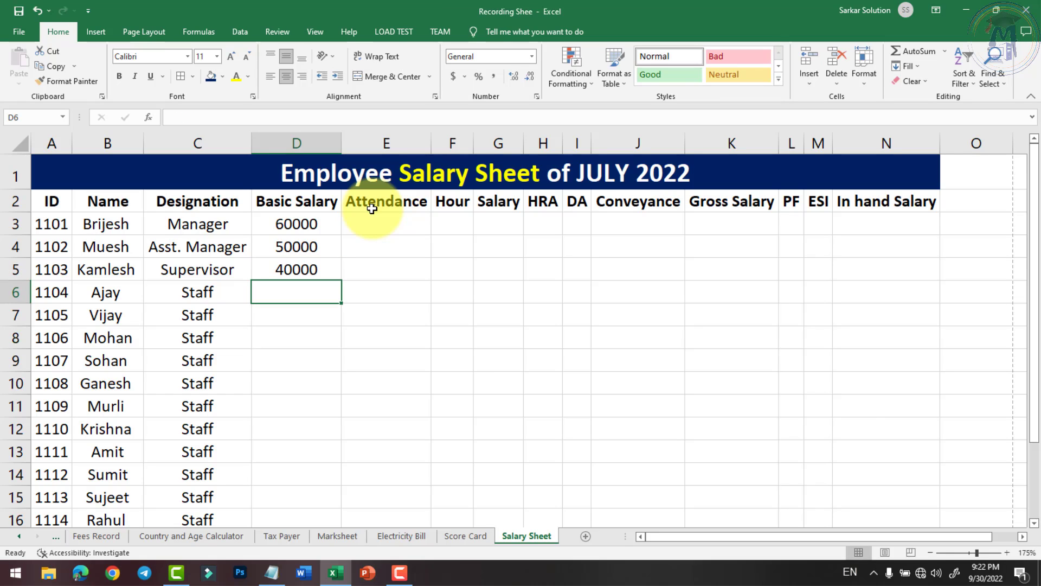
# - Enter the staff basic salary 25000 in D6 and fill it down to D17
pyautogui.write('25')
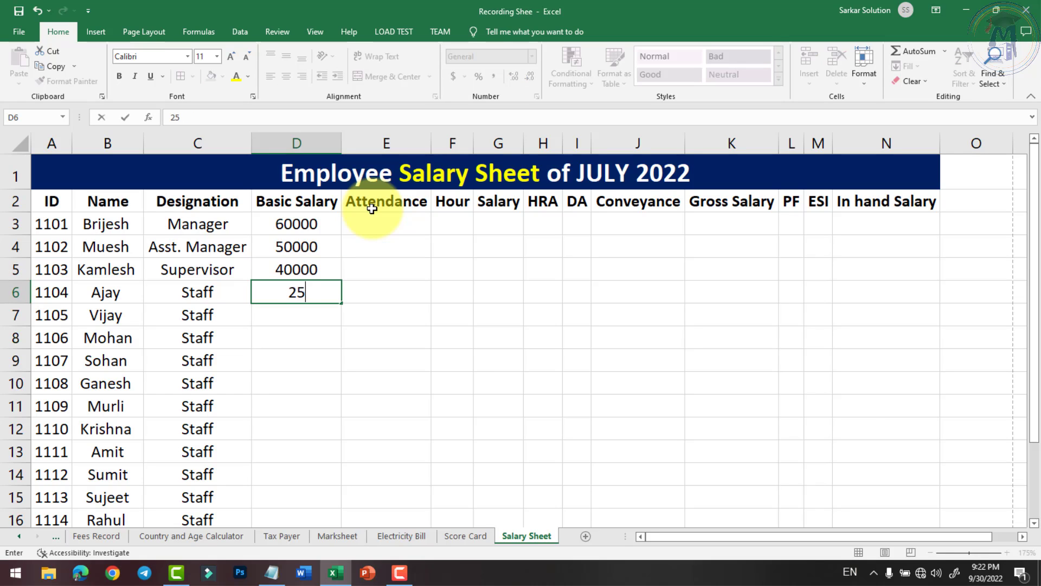
pyautogui.write('000')
pyautogui.press('Return')
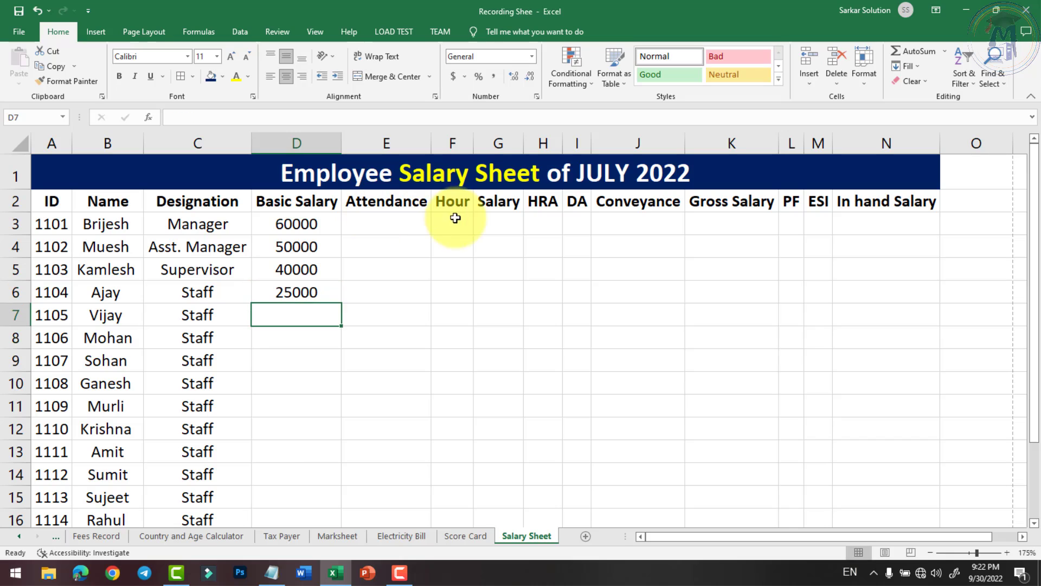
pyautogui.moveTo(296, 292); pyautogui.dragTo(316, 502)
pyautogui.hotkey('ctrl', 'd')
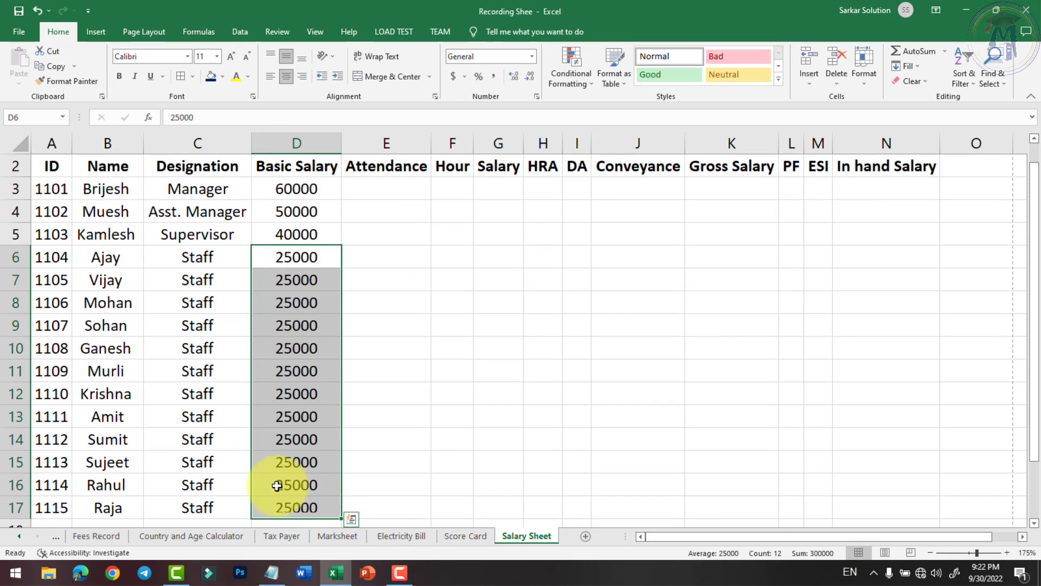
# - Enter the attendance days 29, 30, 28 and 27 in E3 to E6
pyautogui.click(402, 185)
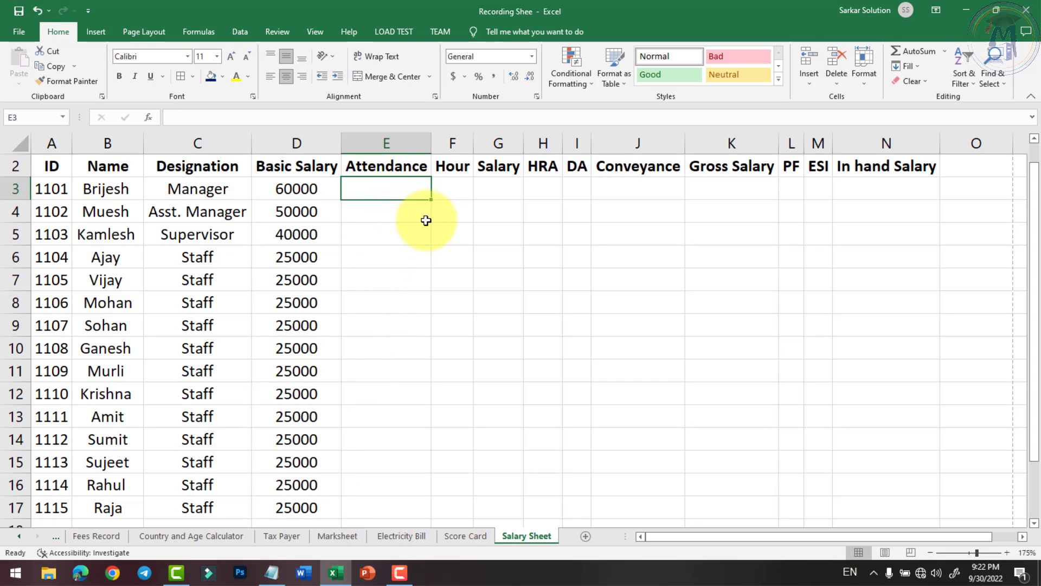
pyautogui.scroll(1, 428, 223)
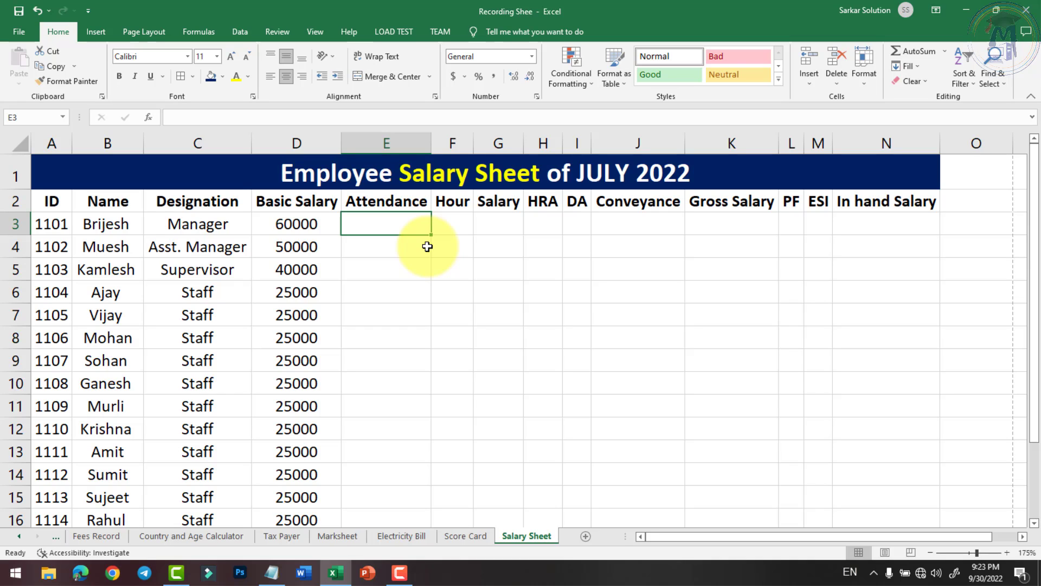
pyautogui.write('29')
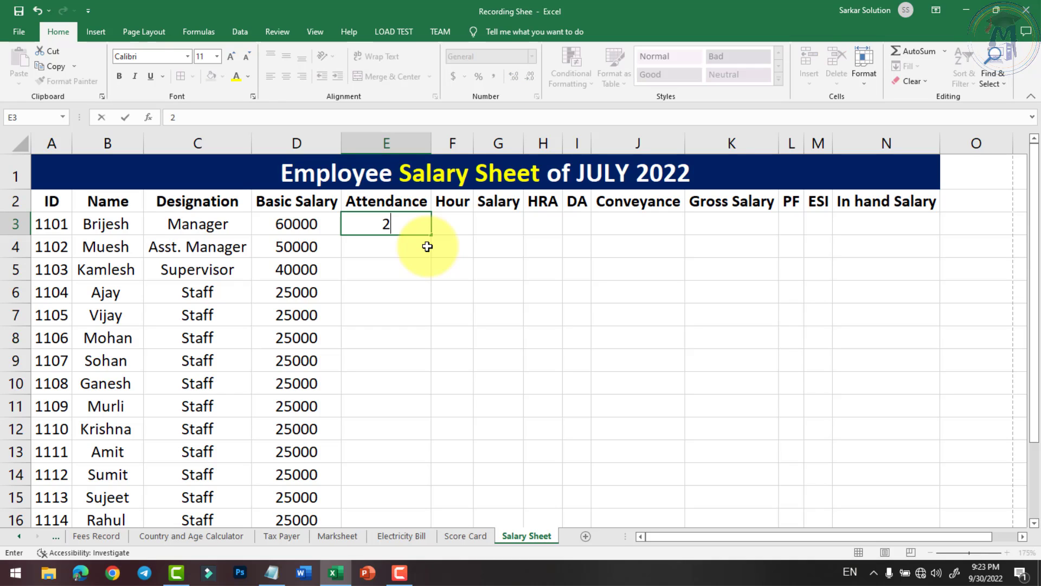
pyautogui.press('Return')
pyautogui.write('30')
pyautogui.press('Return')
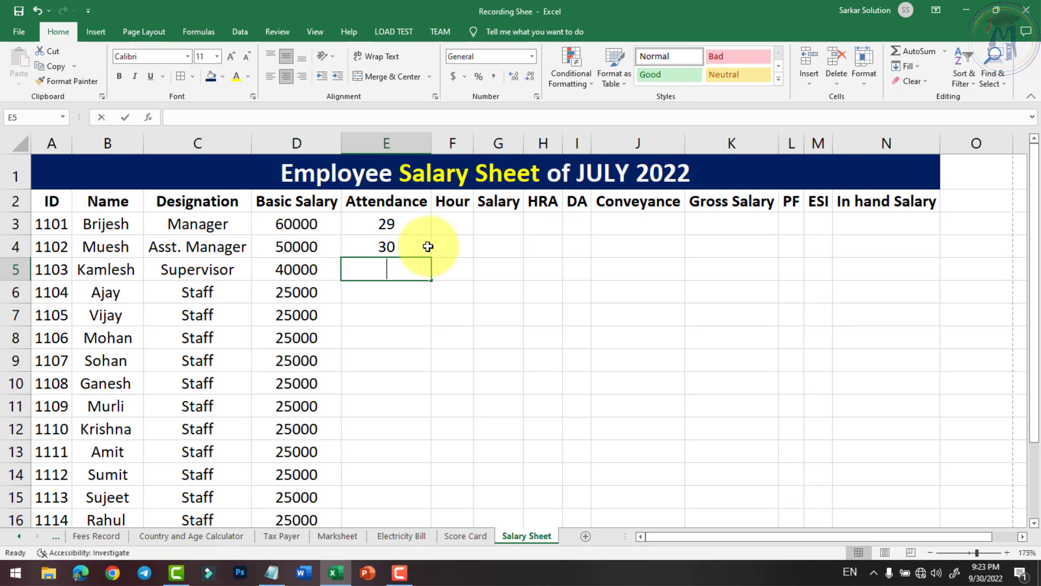
pyautogui.write('28')
pyautogui.press('Return')
pyautogui.write('27')
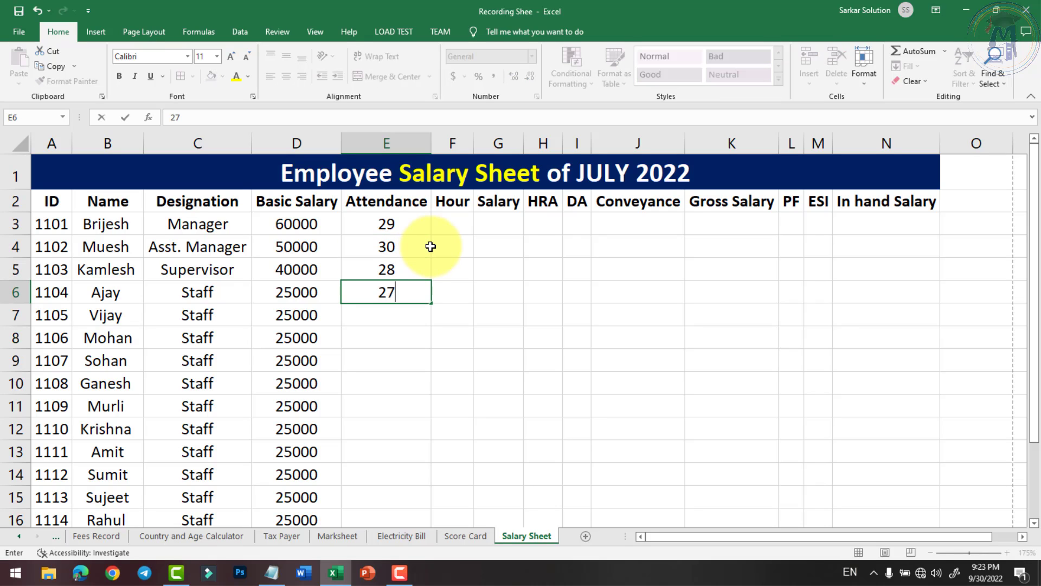
pyautogui.press('Return')
# - Enter the attendance days 26, 25, 27, 24, 29 and 28 in E7 to E12
pyautogui.write('26')
pyautogui.press('Return')
pyautogui.write('25')
pyautogui.press('Return')
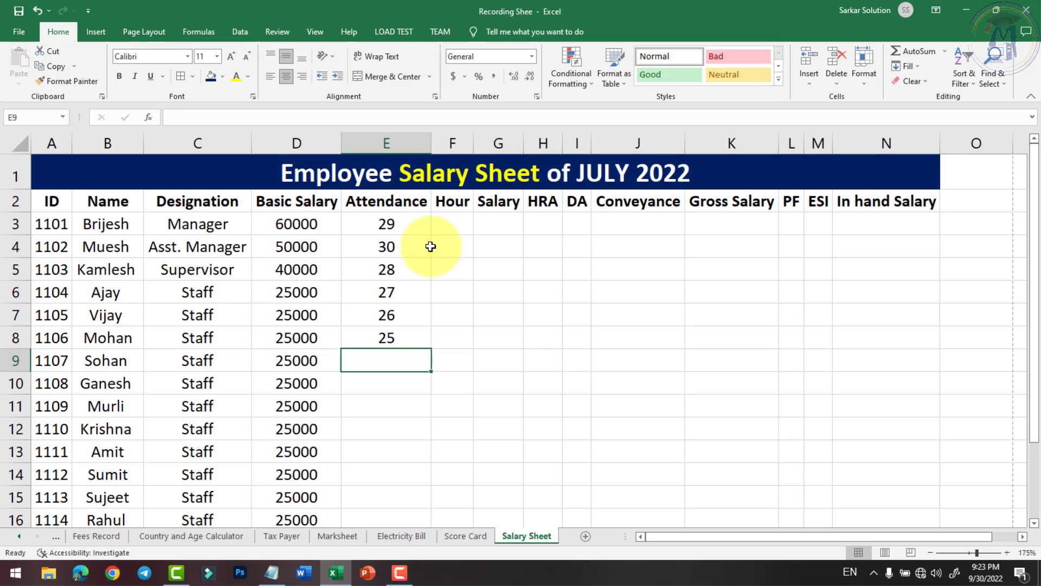
pyautogui.write('27')
pyautogui.press('Return')
pyautogui.write('24')
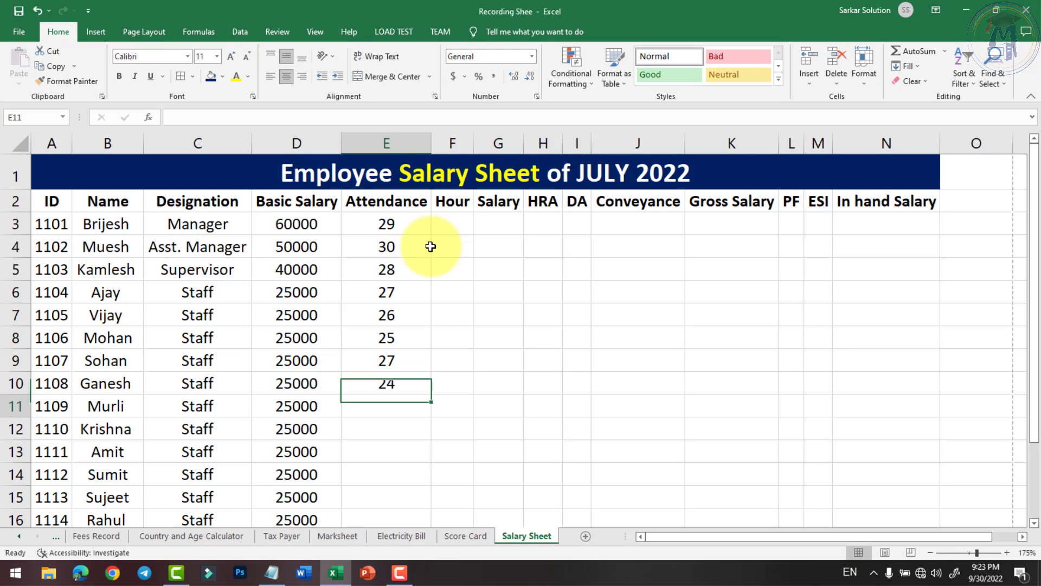
pyautogui.press('Return')
pyautogui.write('29')
pyautogui.press('Return')
pyautogui.write('28')
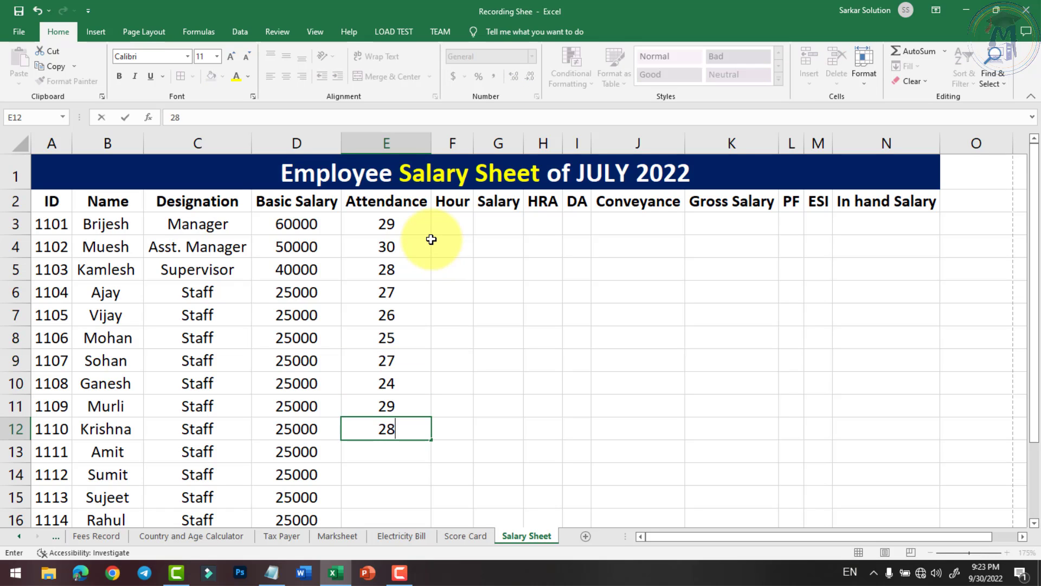
pyautogui.press('Return')
# - Enter the attendance days 24, 26, 27, 25 and 26 in E13 to E17
pyautogui.write('24')
pyautogui.press('Return')
pyautogui.write('26')
pyautogui.press('Return')
pyautogui.write('2')
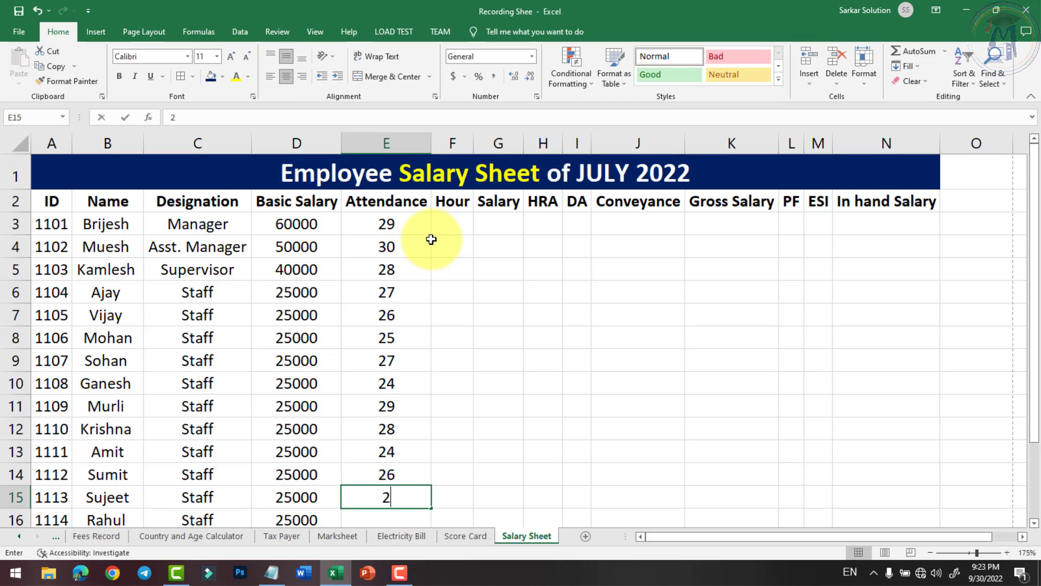
pyautogui.write('7')
pyautogui.press('Return')
pyautogui.write('25')
pyautogui.press('Return')
pyautogui.write('26')
pyautogui.press('Return')
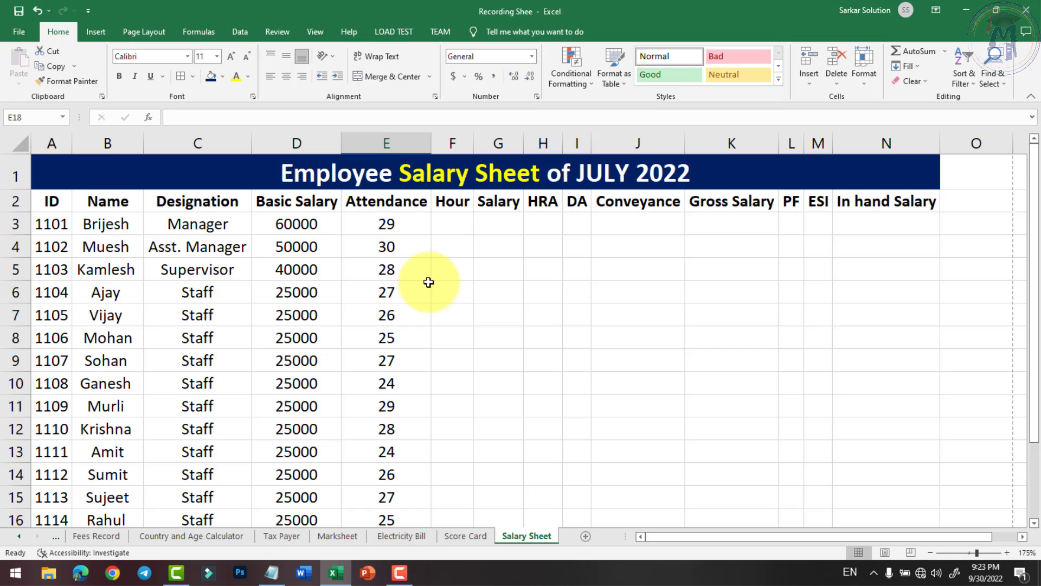
pyautogui.click(408, 226)
pyautogui.click(306, 224)
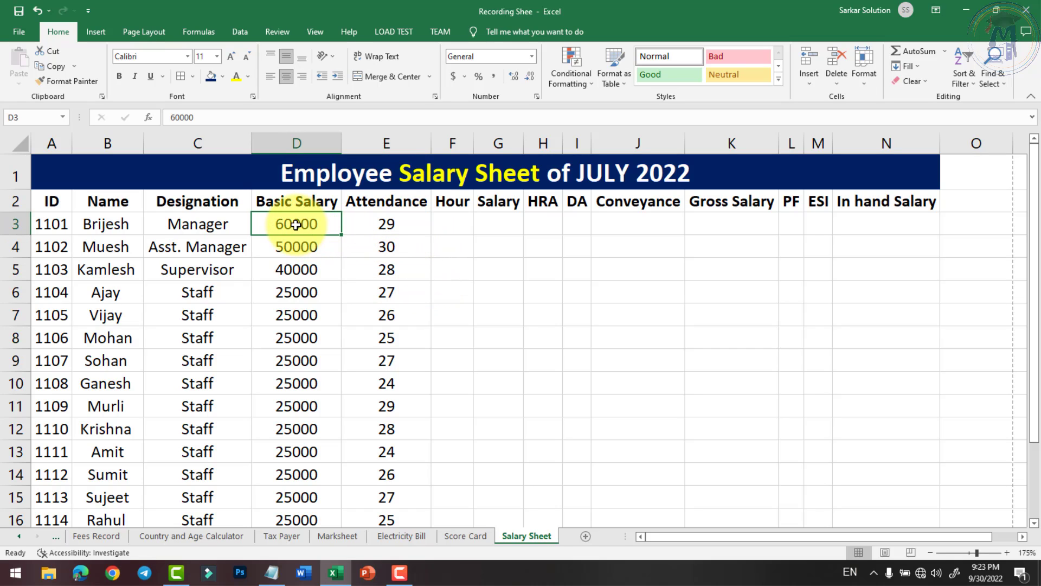
pyautogui.click(392, 226)
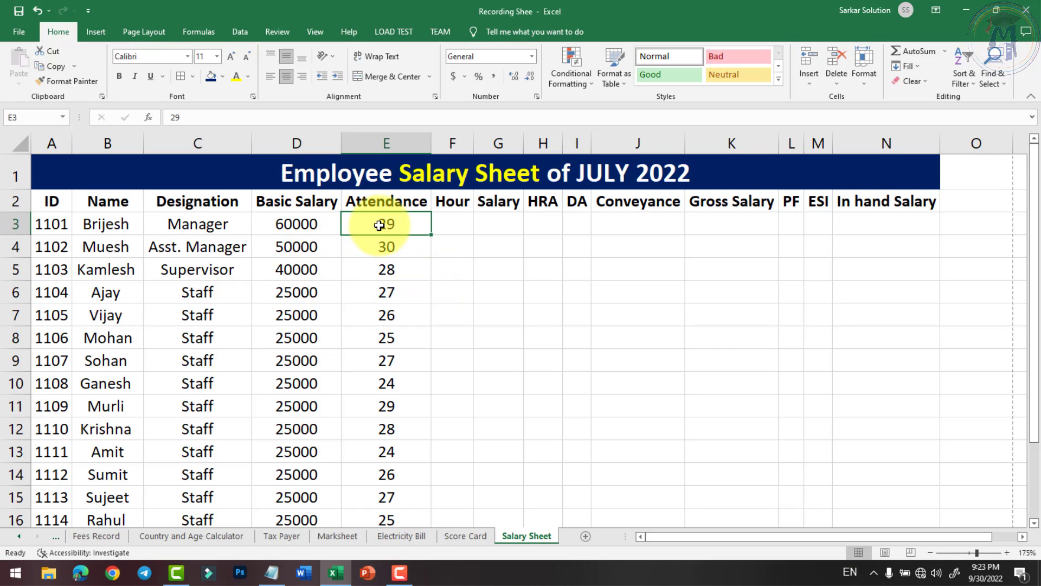
pyautogui.click(331, 225)
pyautogui.click(375, 224)
# - Enter 8 and 9 as the hours of the first two employees in F3 and F4
pyautogui.click(442, 225)
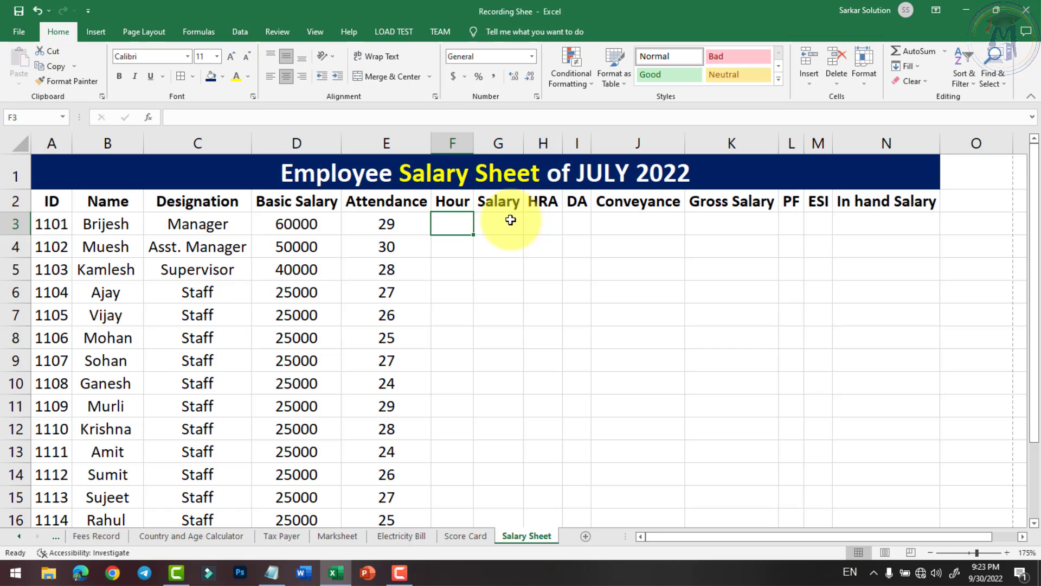
pyautogui.write('8')
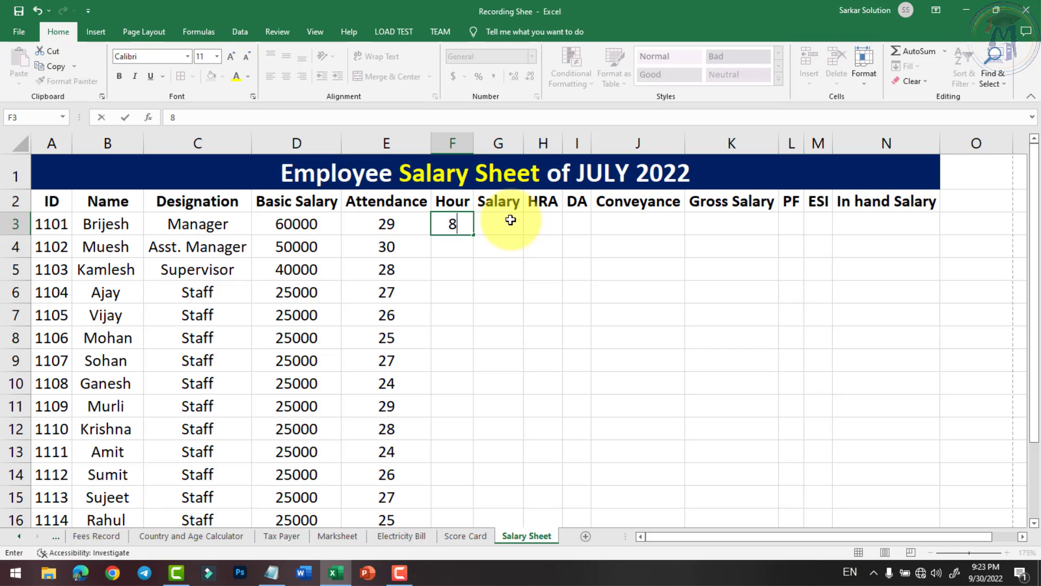
pyautogui.press('Return')
pyautogui.write('9')
pyautogui.press('Return')
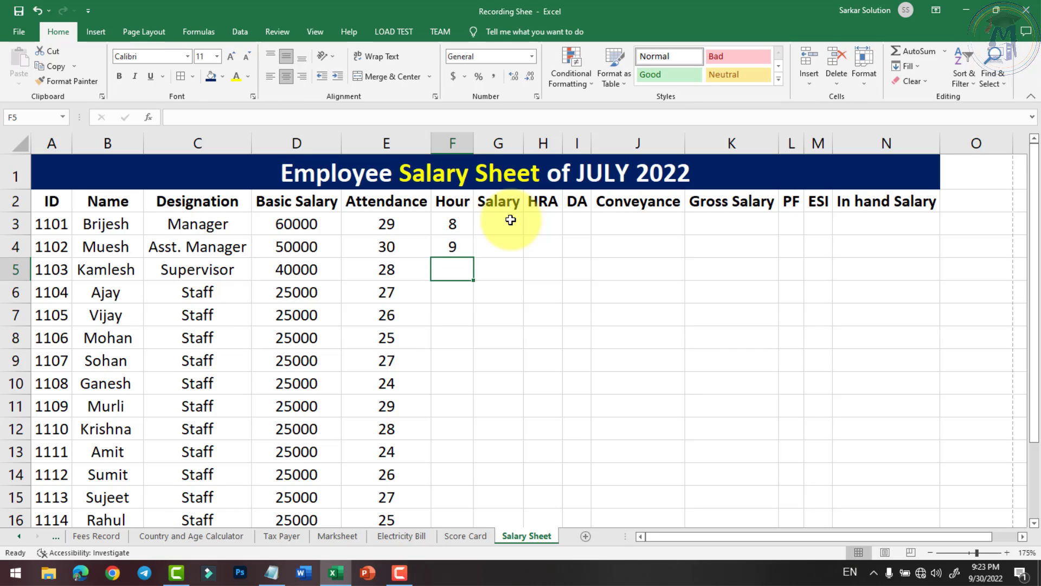
# - Change the hours of the first two employees to 9 in F3 and 8 in F4
pyautogui.press('Up')
pyautogui.press('Up')
pyautogui.write('9')
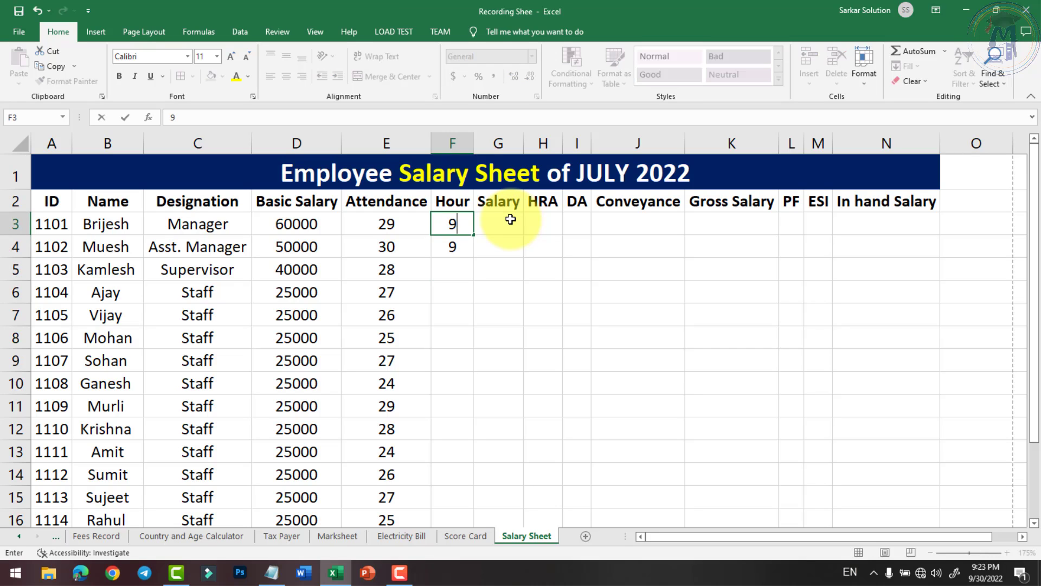
pyautogui.press('Return')
pyautogui.write('8')
pyautogui.press('Return')
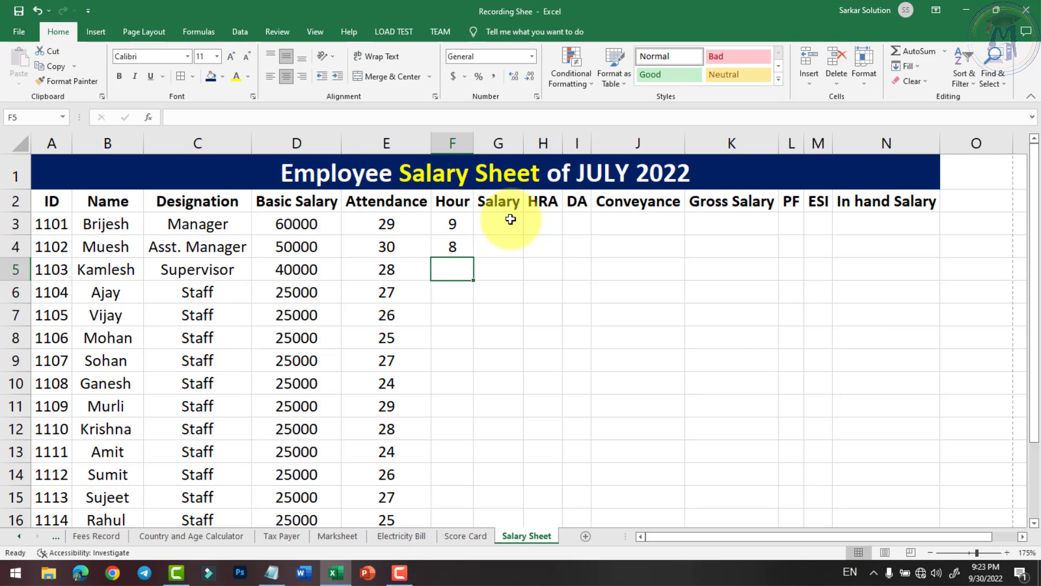
# - Enter 10 hours in F5 and 12 hours each in F6, F7 and F8
pyautogui.write('10')
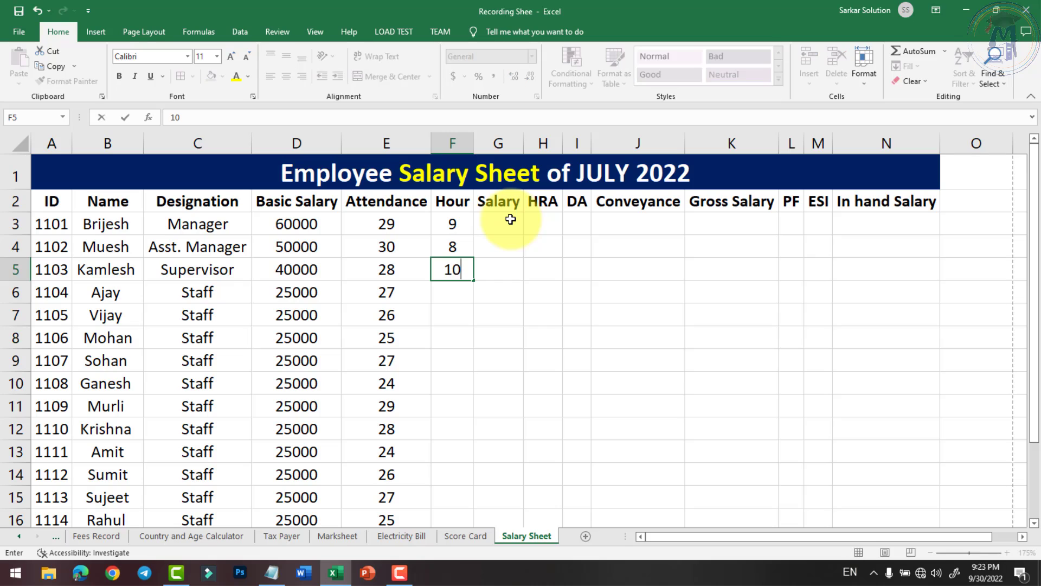
pyautogui.press('Return')
pyautogui.write('12')
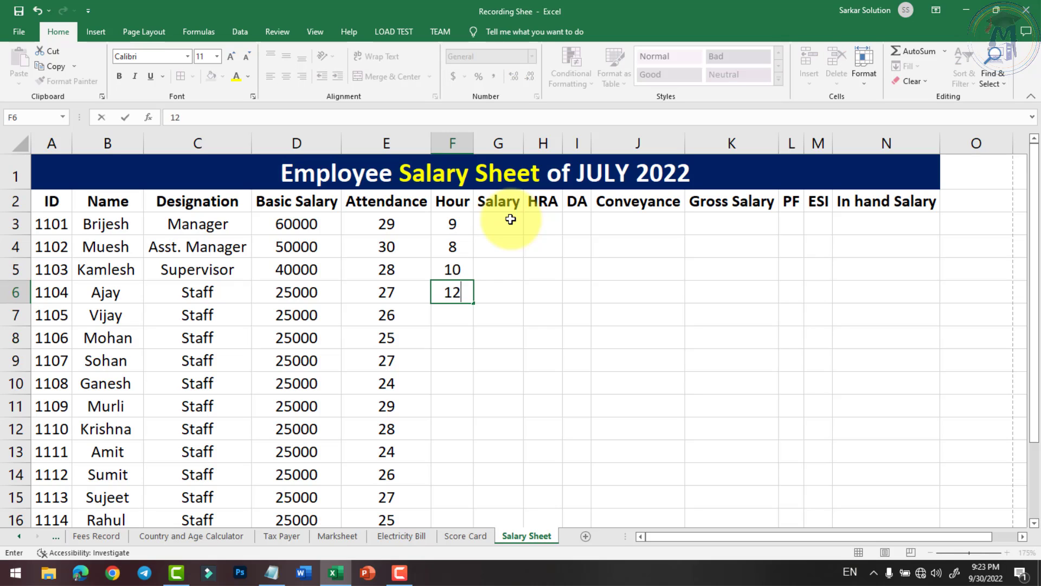
pyautogui.press('Return')
pyautogui.write('12')
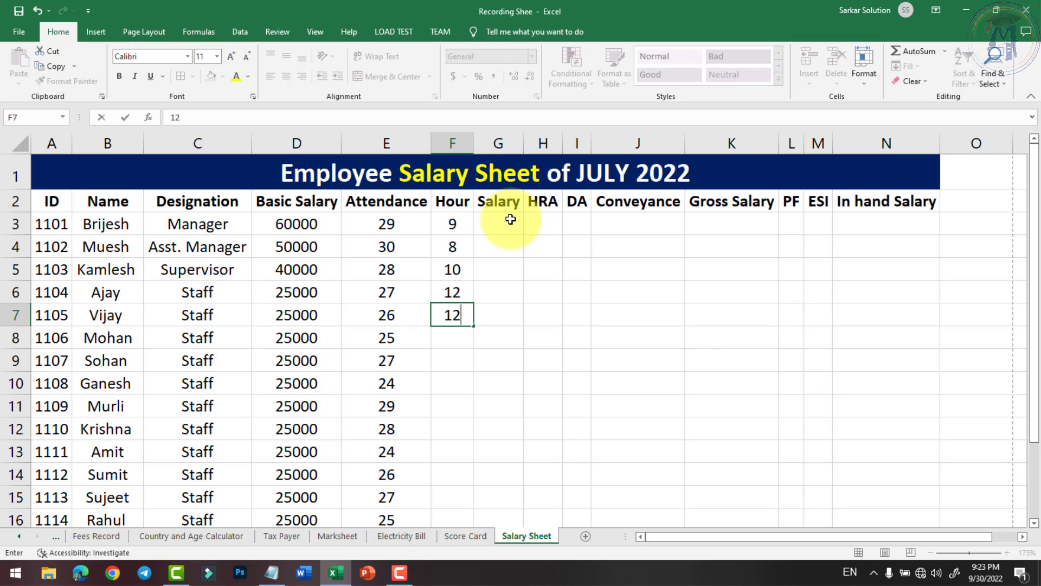
pyautogui.press('Return')
pyautogui.write('12')
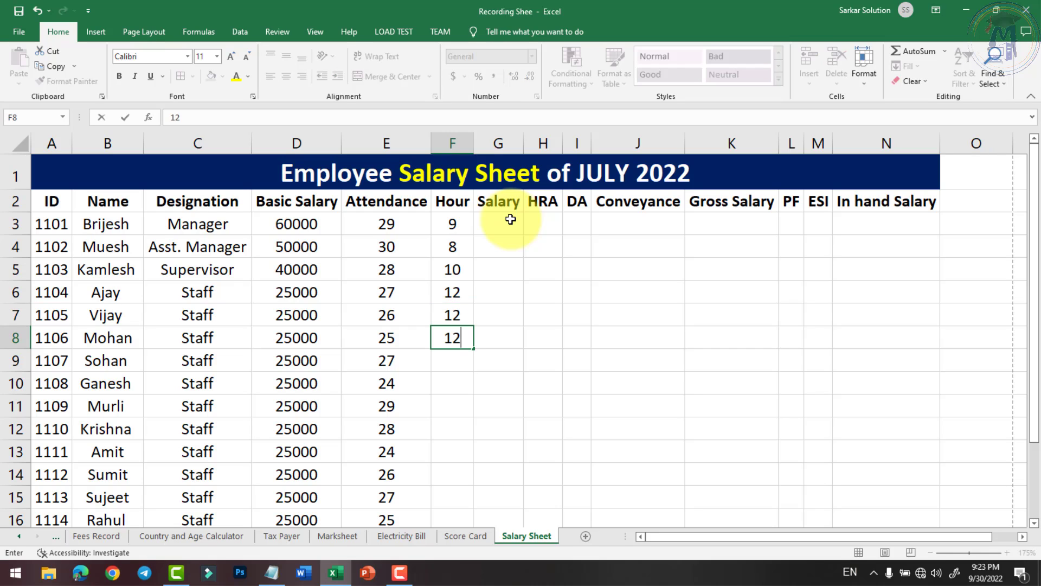
pyautogui.press('Return')
# - Enter the hours 11, 14 and 10 in F9, F10 and F11
pyautogui.write('11')
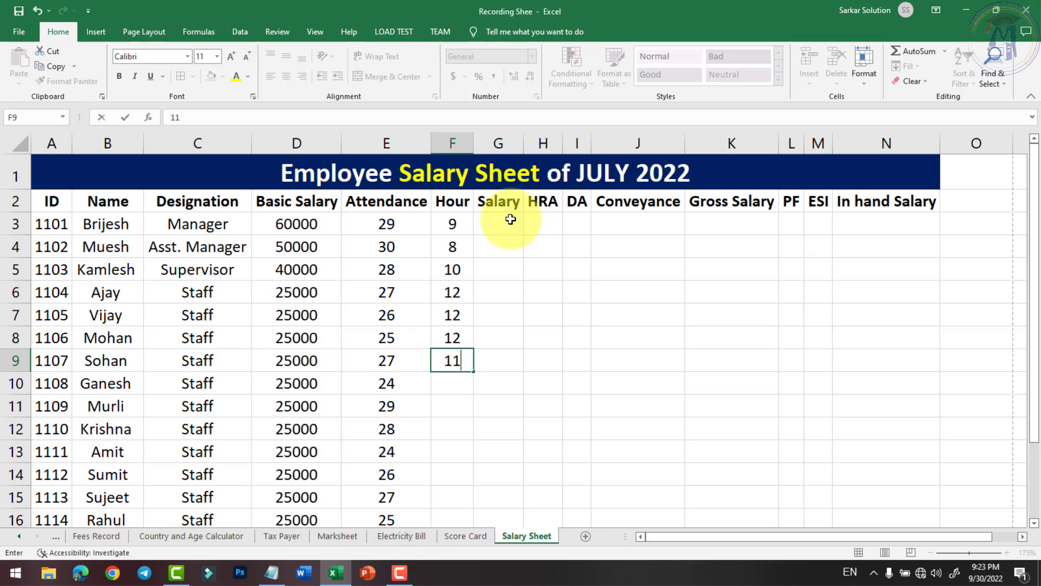
pyautogui.press('Return')
pyautogui.write('14')
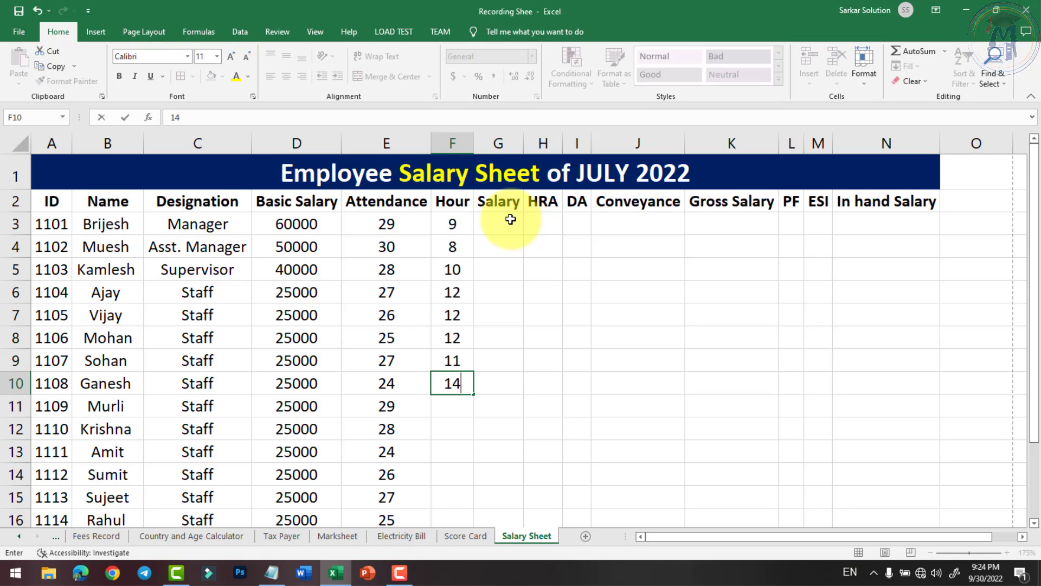
pyautogui.press('Return')
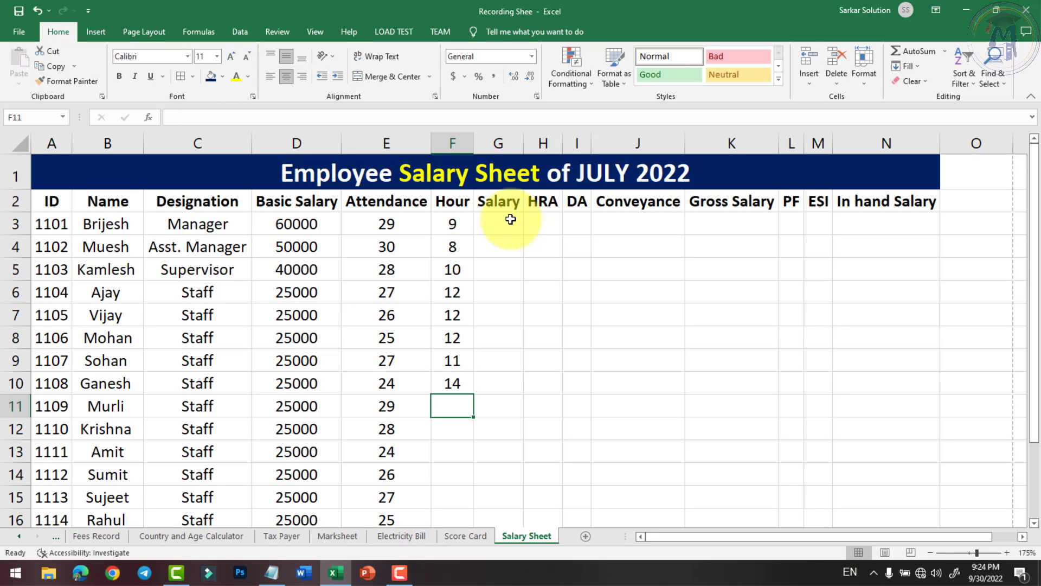
pyautogui.write('10')
pyautogui.press('Return')
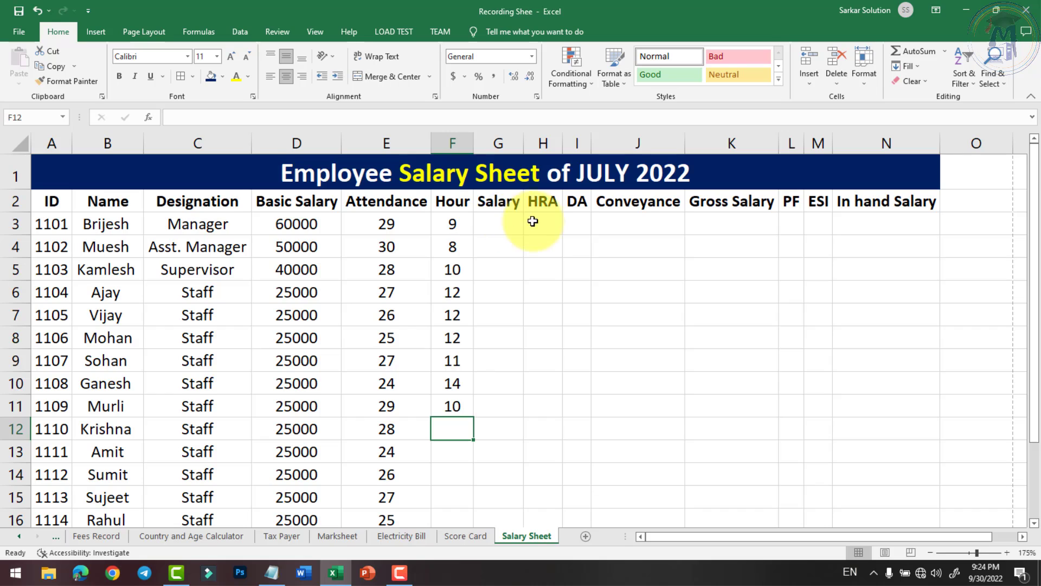
pyautogui.scroll(-1, 538, 290)
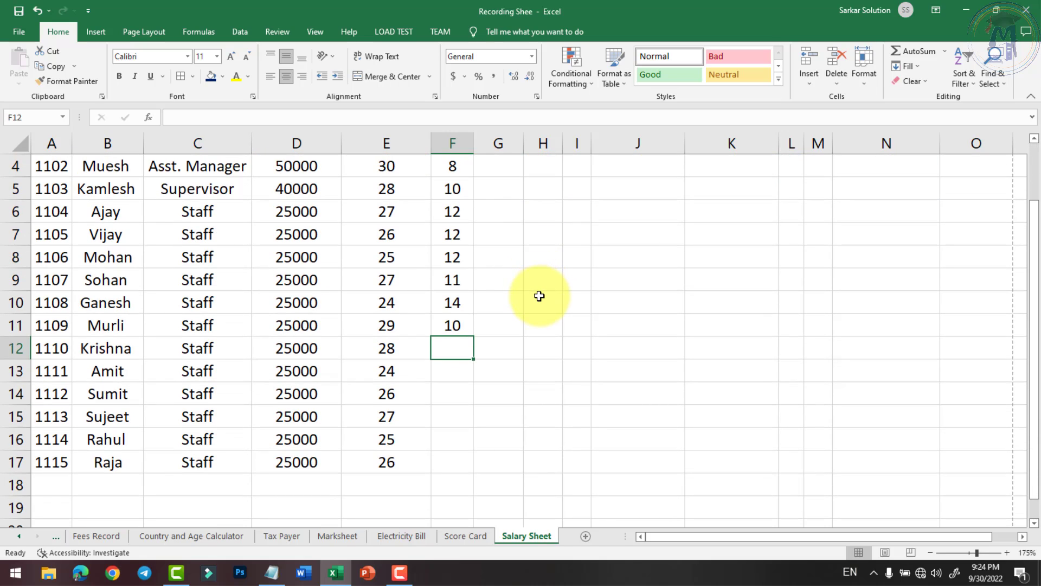
# - Enter the hours 12, 13 and 14 in F12, F13 and F14
pyautogui.write('12')
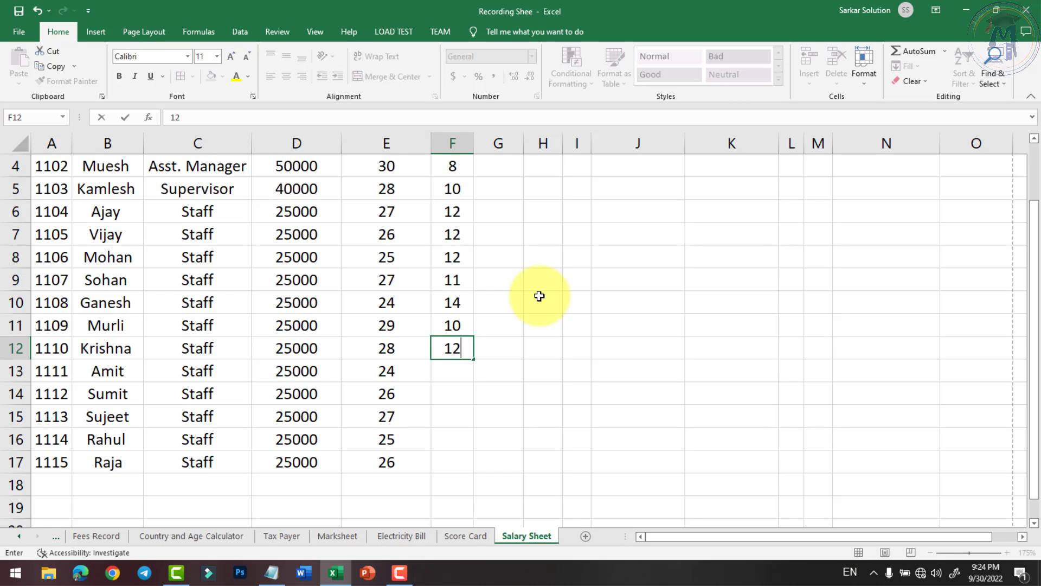
pyautogui.press('Return')
pyautogui.write('13')
pyautogui.press('Return')
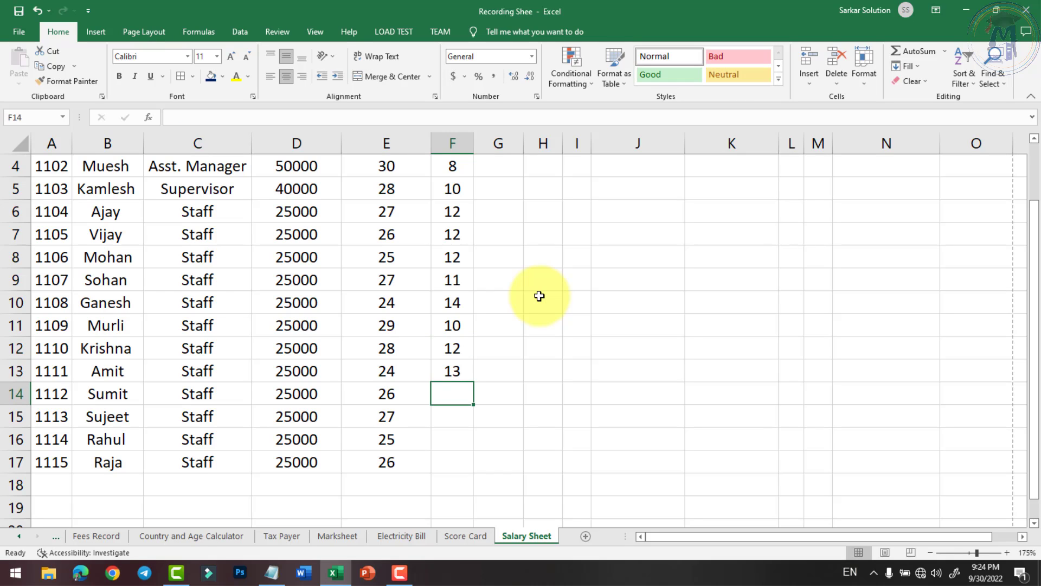
pyautogui.write('14')
pyautogui.press('Return')
# - Enter the hours 11, 12 and 13 for the last three employees in F15, F16 and F17
pyautogui.write('15')
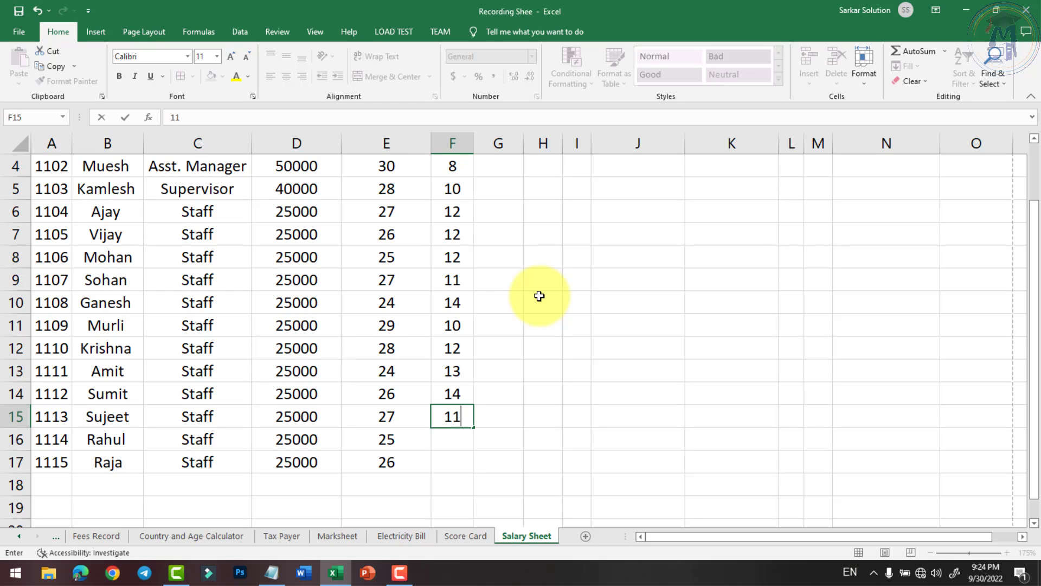
pyautogui.press('Return')
pyautogui.write('12')
pyautogui.press('Return')
pyautogui.write('1')
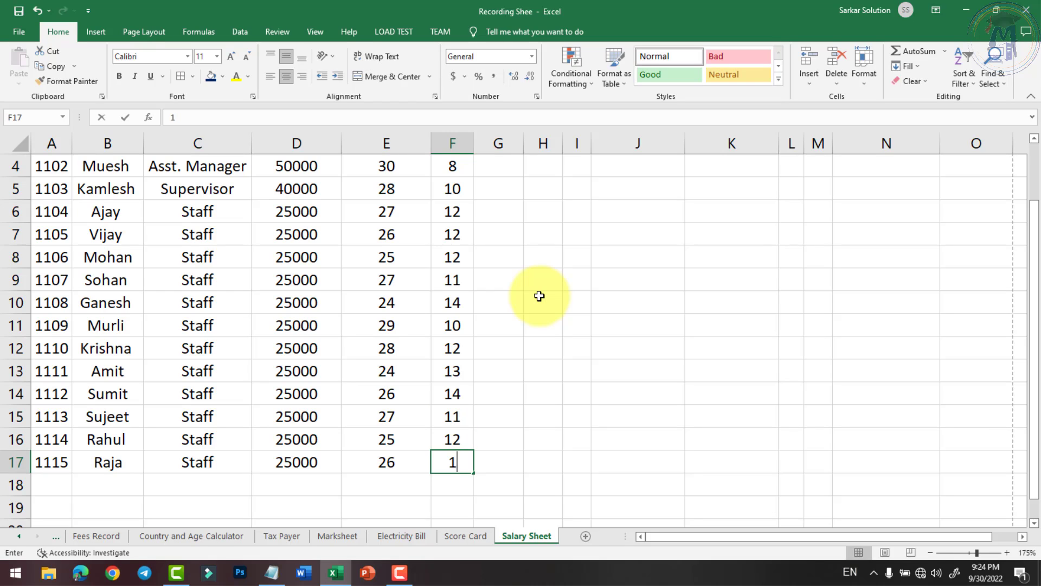
pyautogui.write('3')
pyautogui.press('Return')
pyautogui.scroll(1, 539, 295)
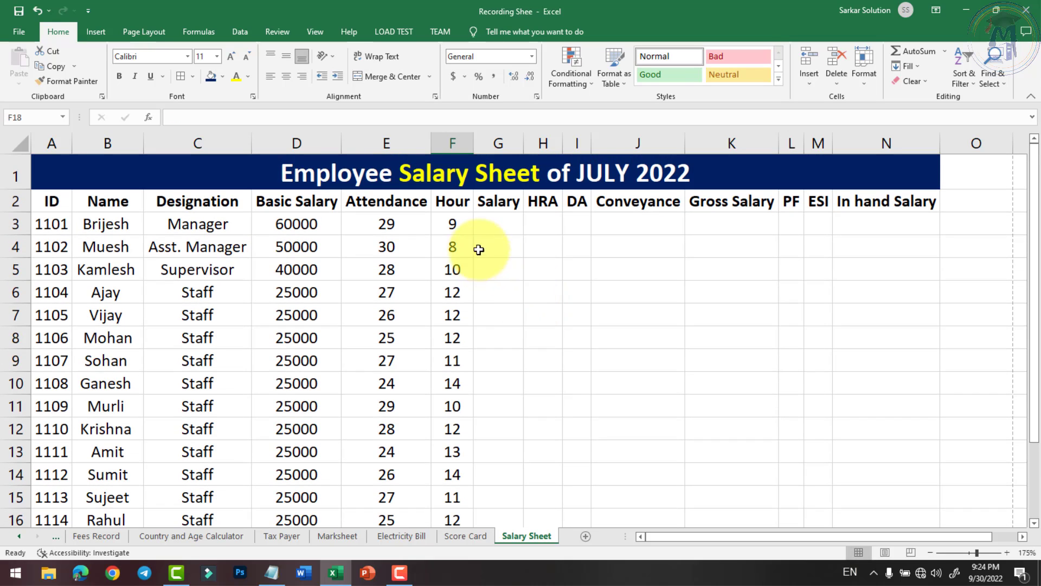
pyautogui.click(454, 224)
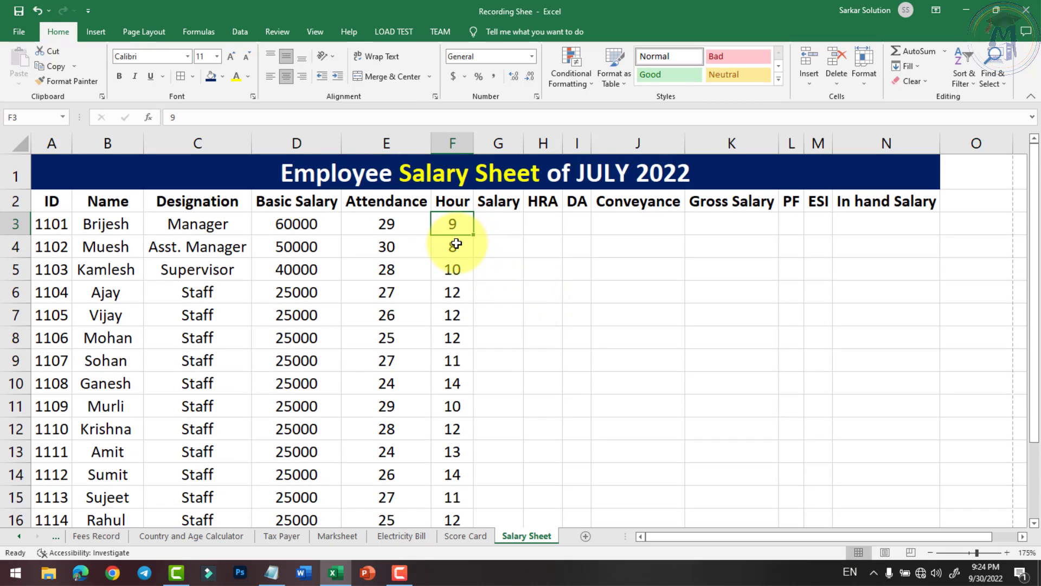
pyautogui.click(383, 225)
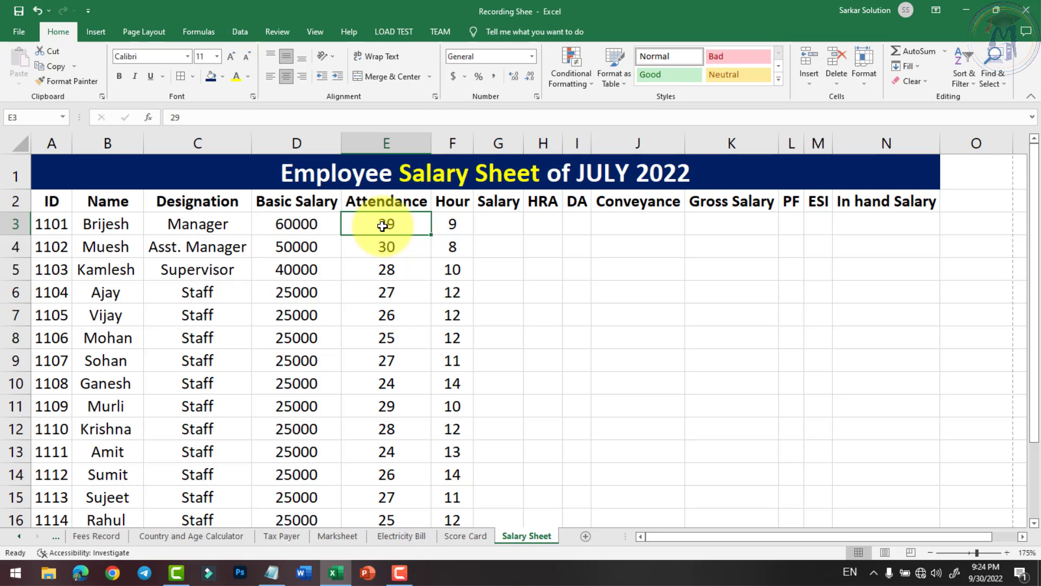
pyautogui.click(296, 222)
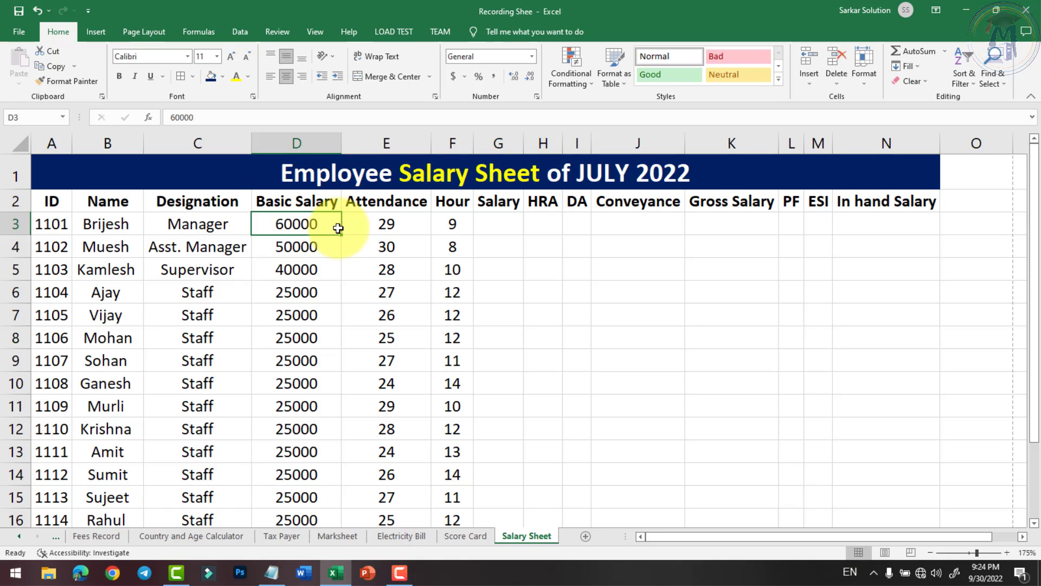
pyautogui.click(502, 223)
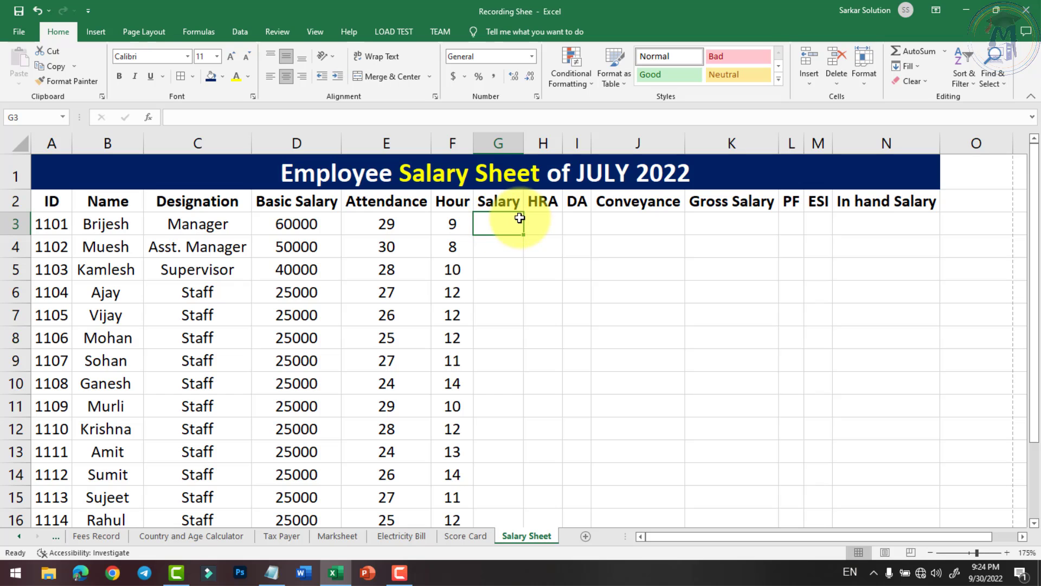
pyautogui.write('=')
pyautogui.press('Escape')
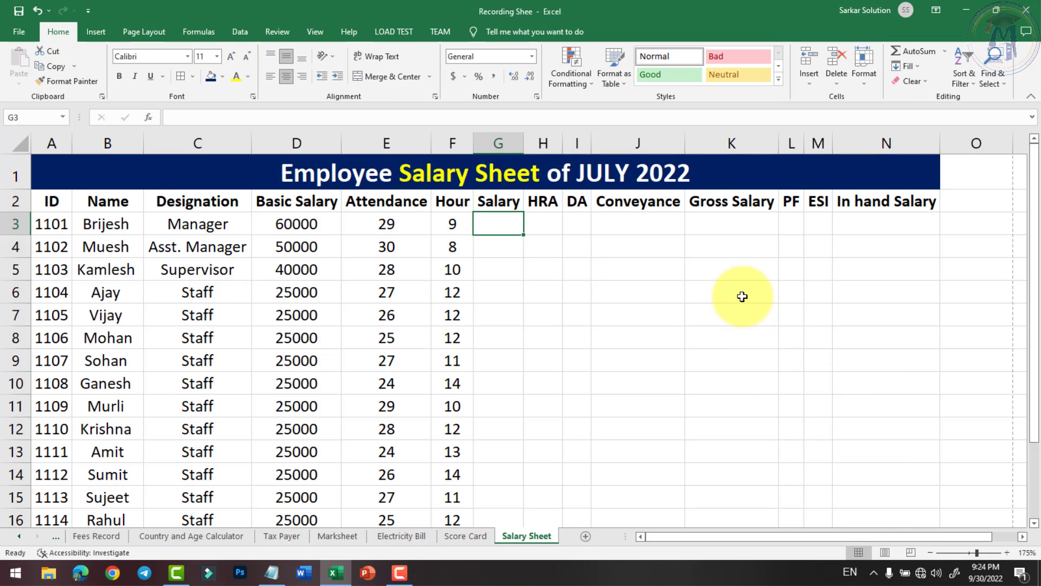
# - Calculate the first employee's salary in G3 with the formula =D3/30/8*F3*E3
pyautogui.keyDown('ctrl'); pyautogui.scroll(2, 714, 255); pyautogui.keyUp('ctrl')
pyautogui.scroll(1, 669, 253)
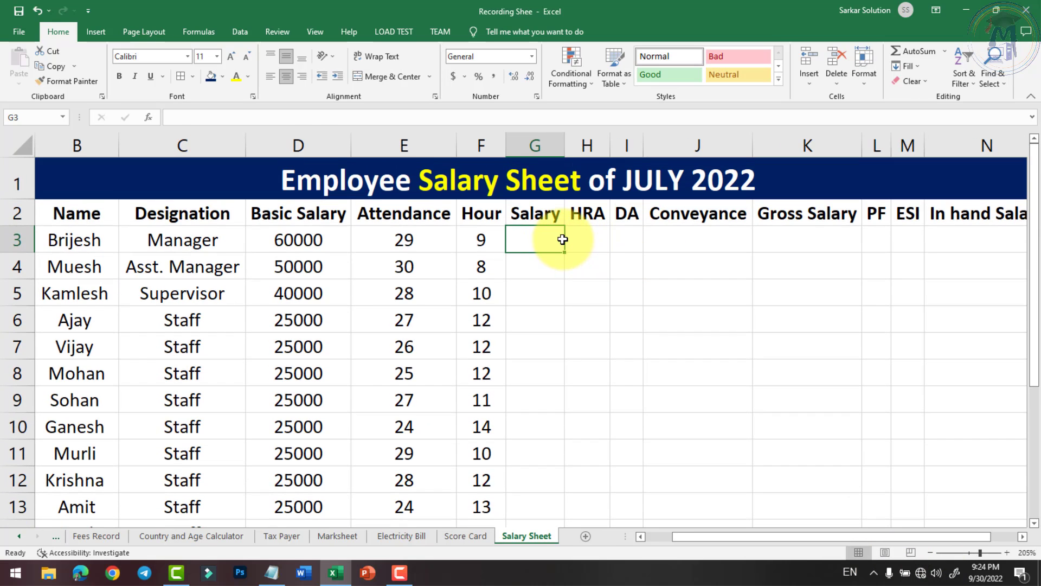
pyautogui.write('=')
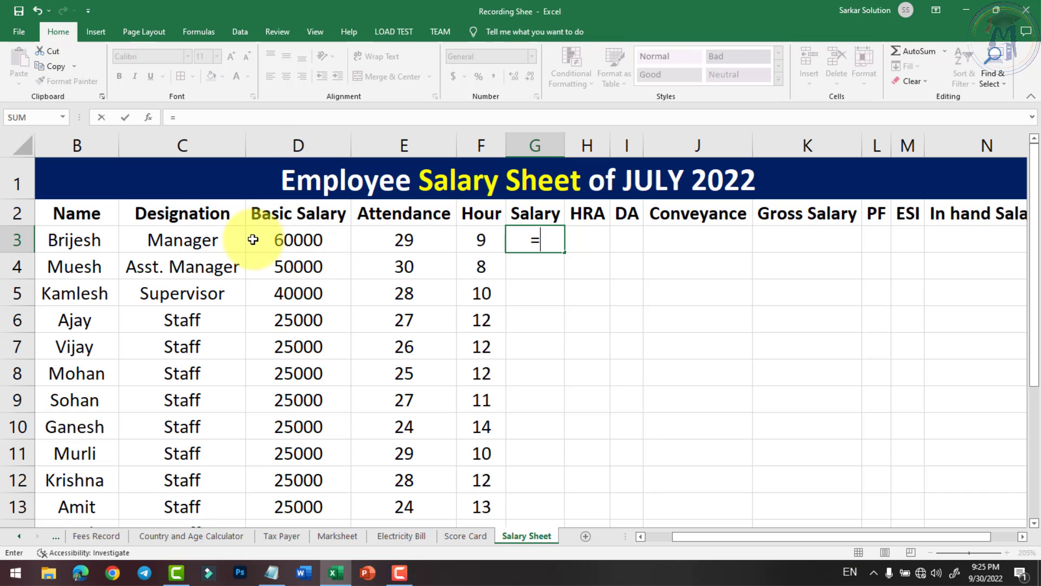
pyautogui.write('d3')
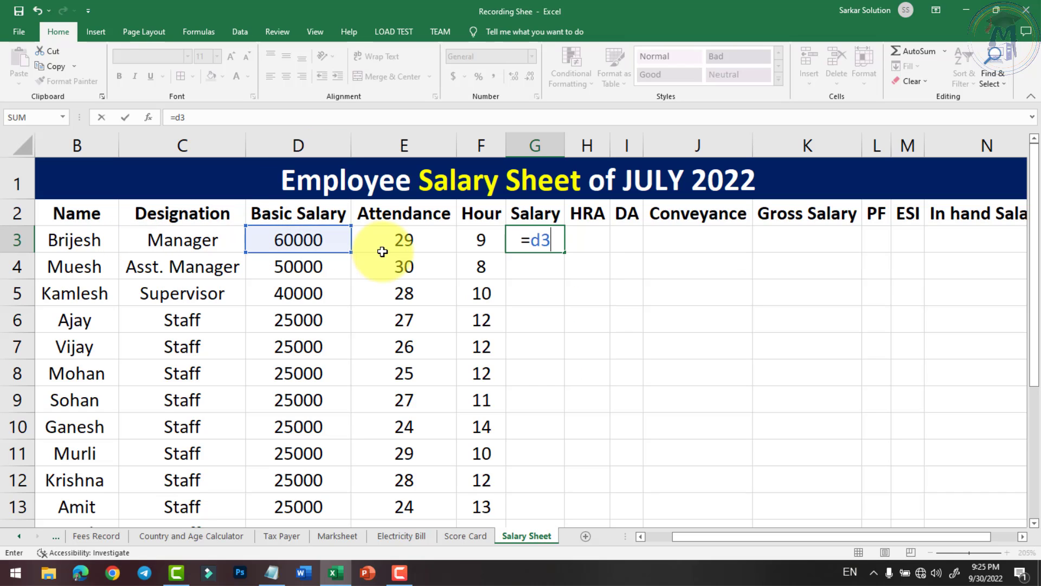
pyautogui.write('/30')
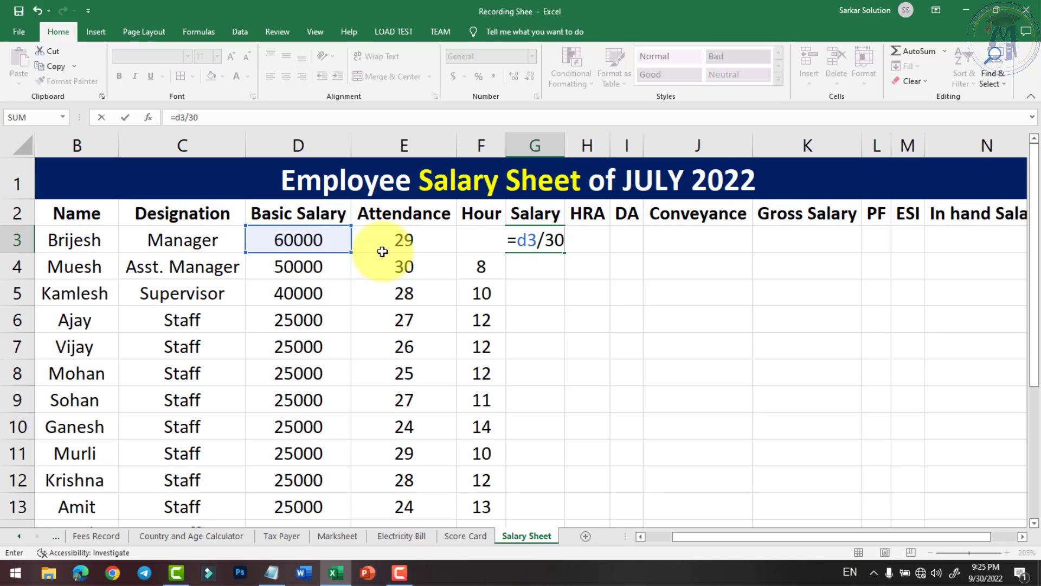
pyautogui.write('/')
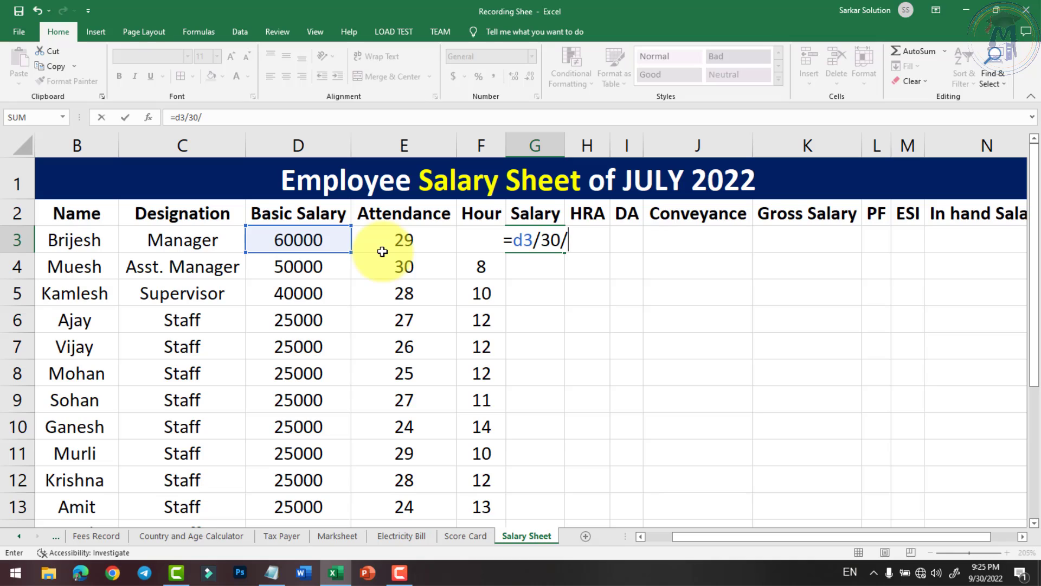
pyautogui.write('8')
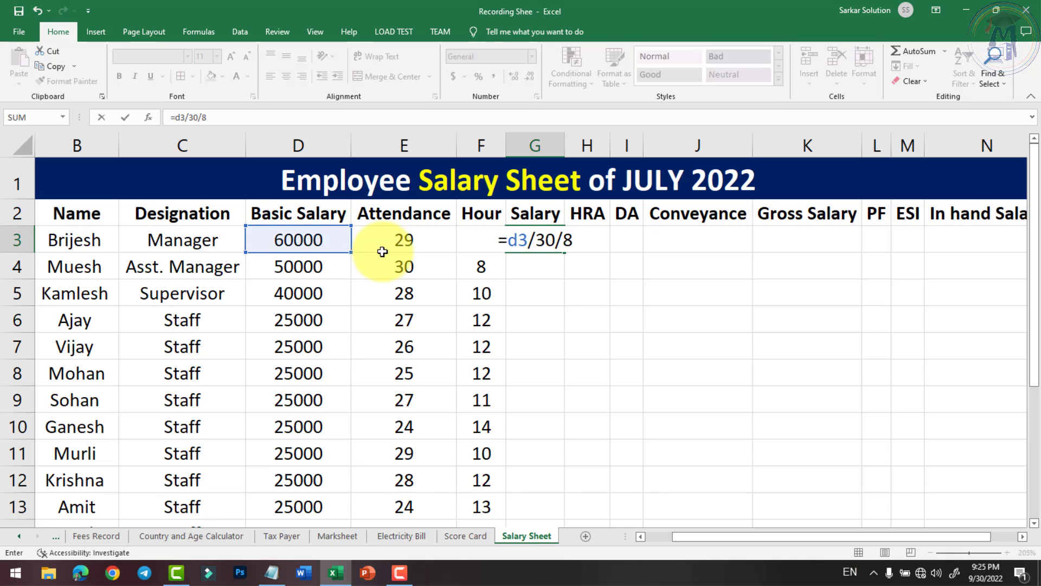
pyautogui.write('*')
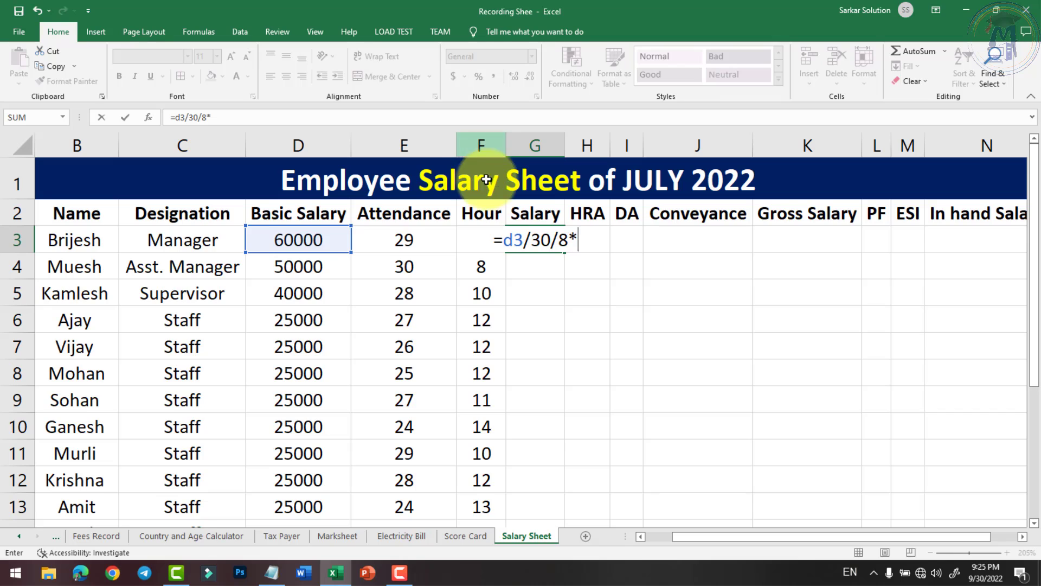
pyautogui.write('f3')
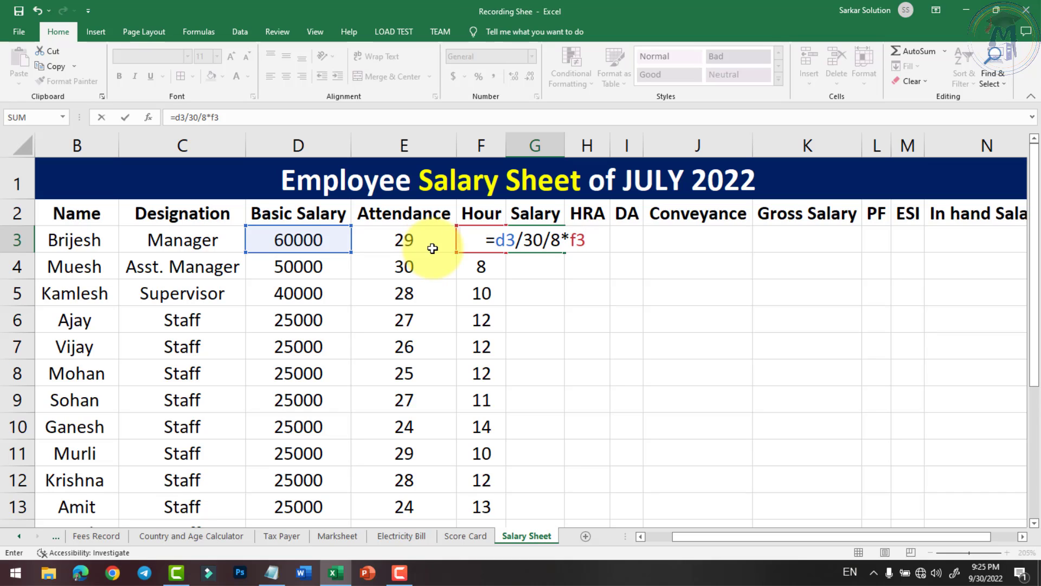
pyautogui.write('*e3')
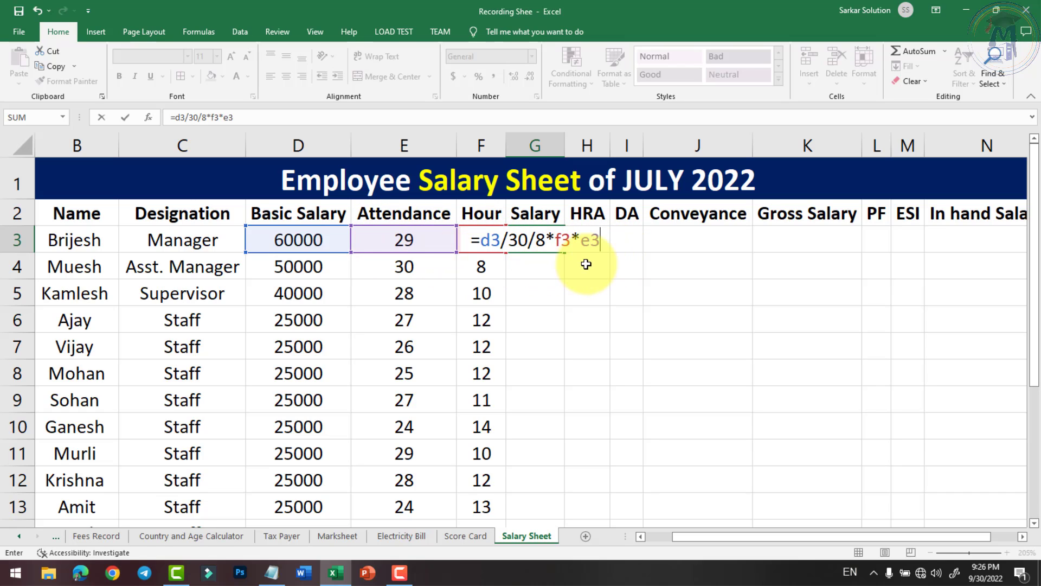
pyautogui.press('Return')
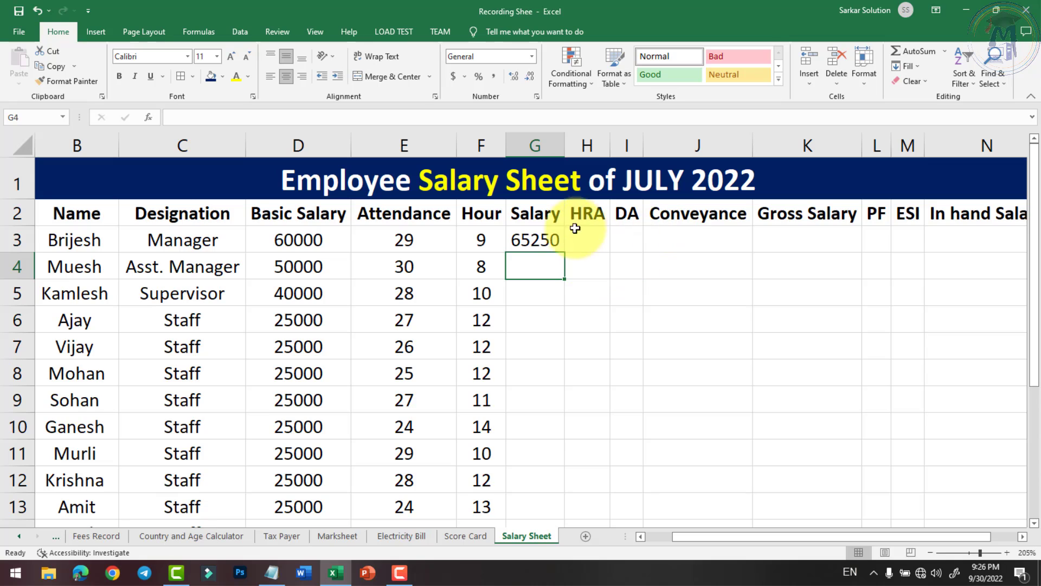
pyautogui.click(542, 236)
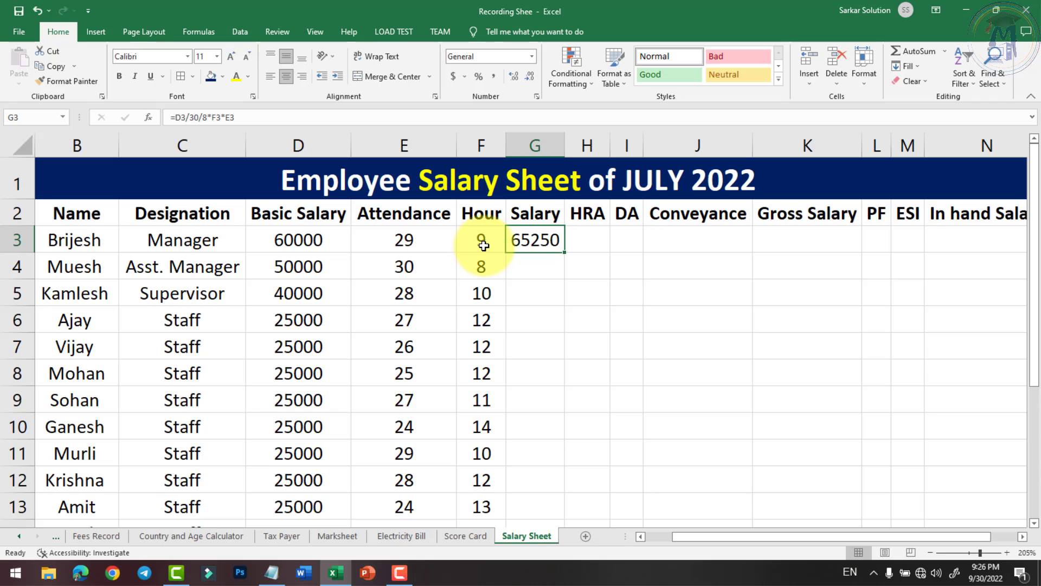
# - Calculate the second employee's salary in G4 with the formula =D4/30/8*F4*E4
pyautogui.click(539, 263)
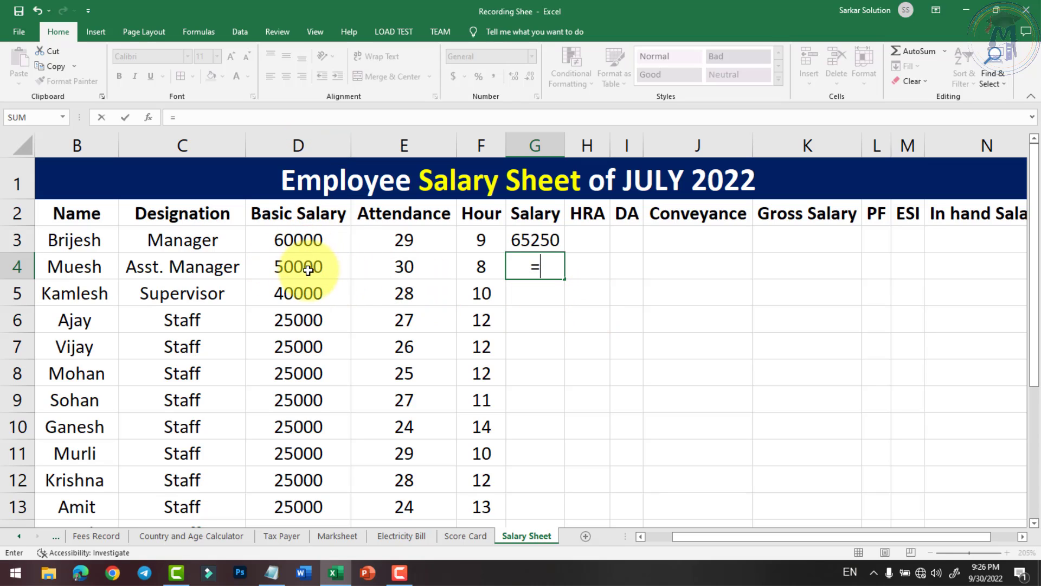
pyautogui.write('d4')
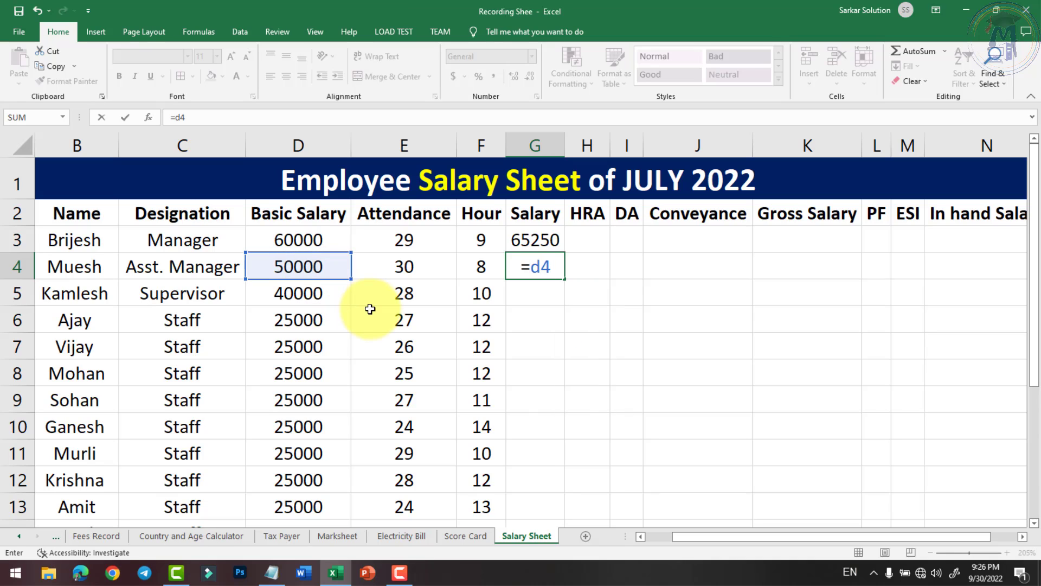
pyautogui.write('/30')
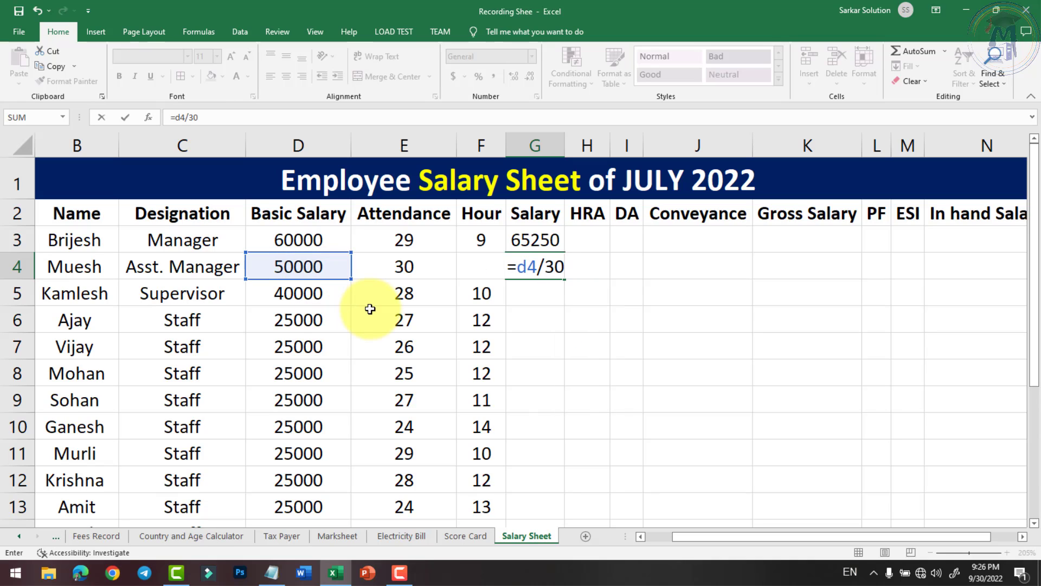
pyautogui.write('/8')
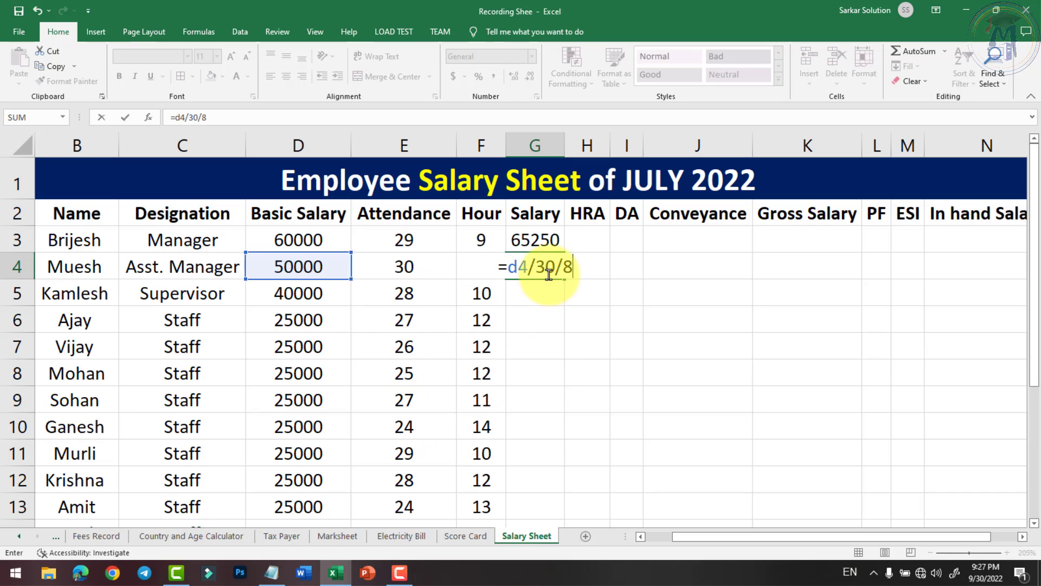
pyautogui.write('*')
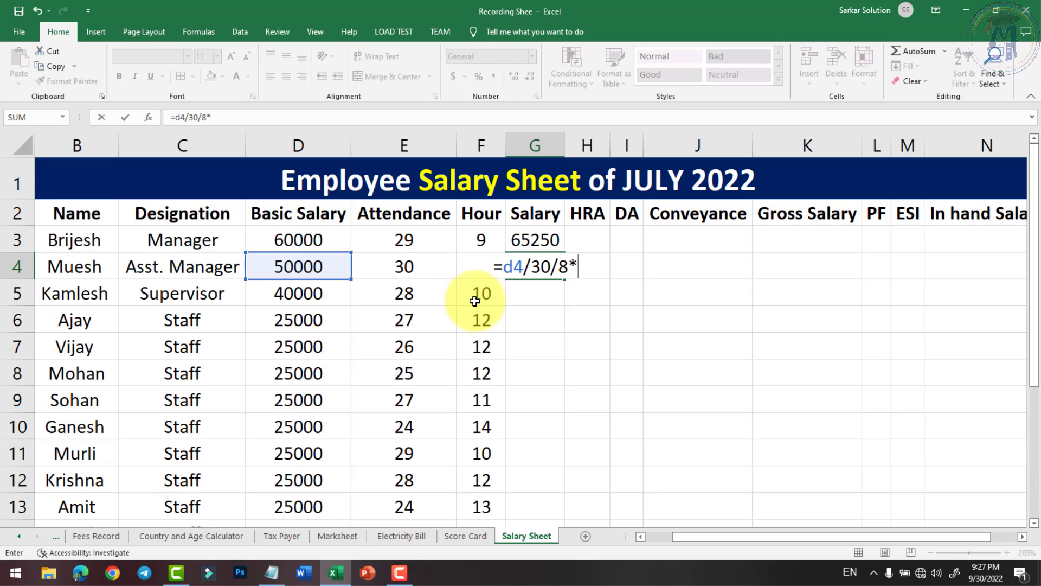
pyautogui.write('f4')
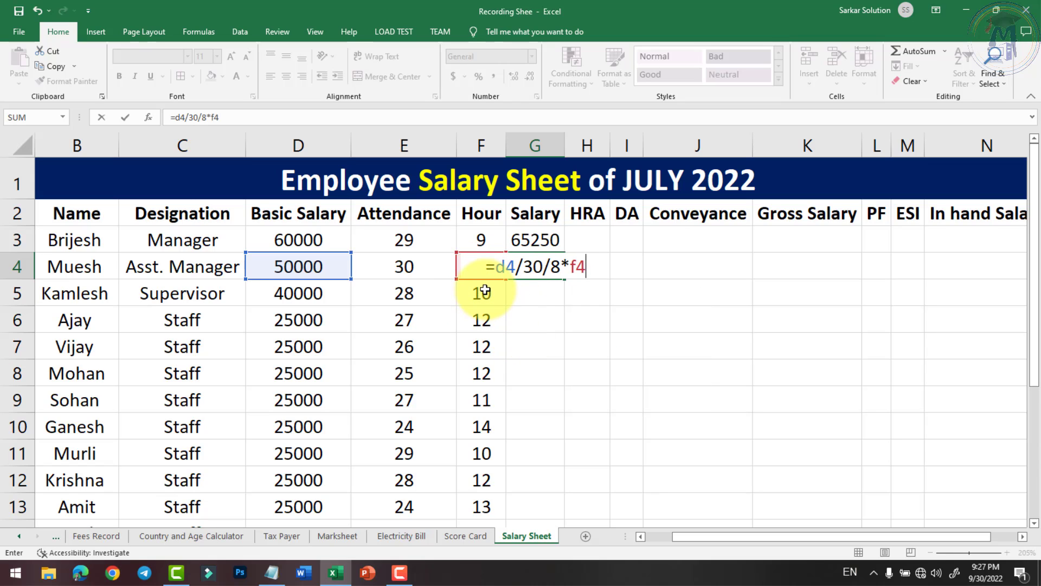
pyautogui.write('*')
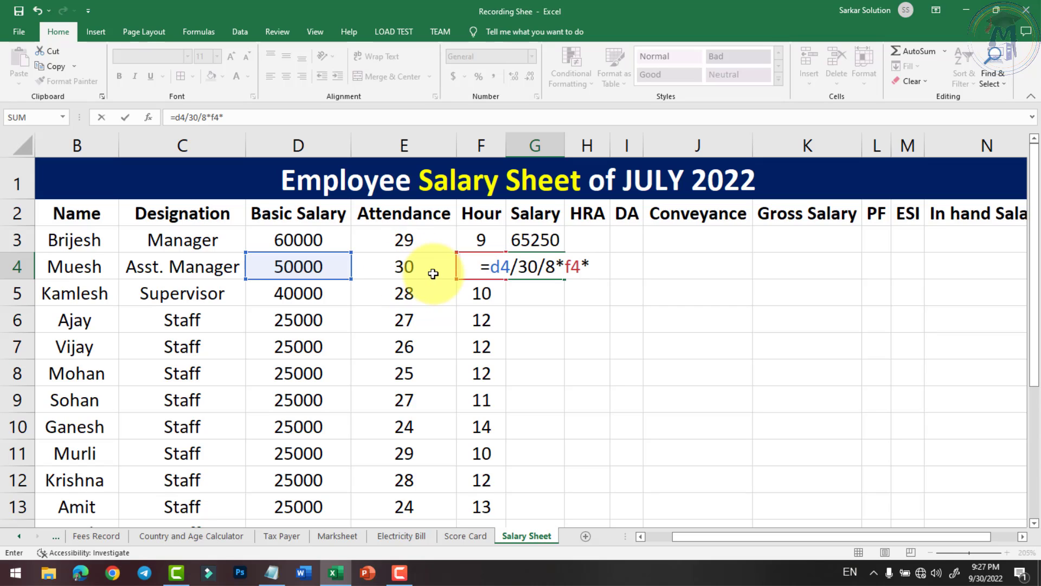
pyautogui.write('e4')
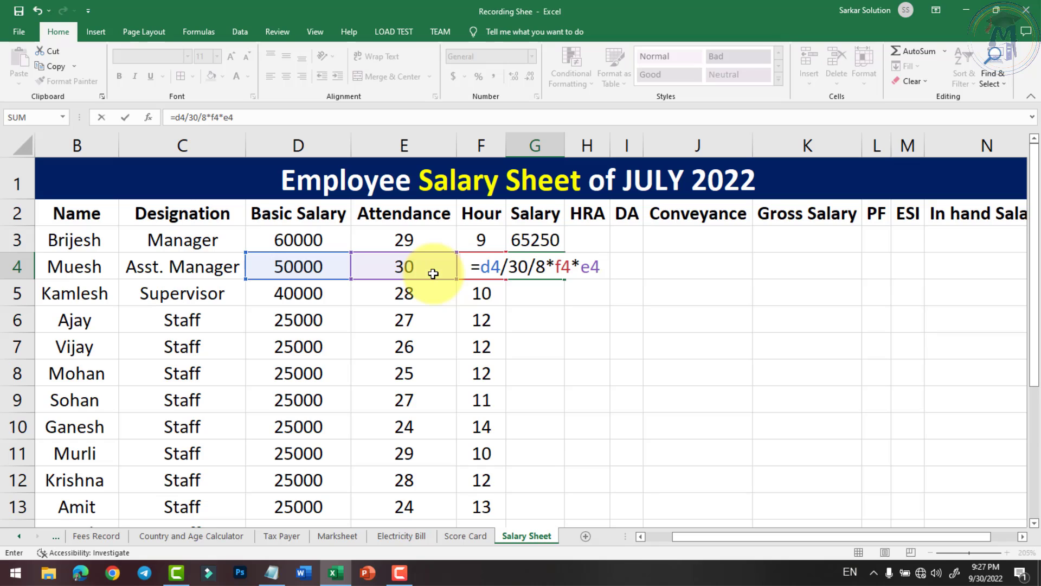
pyautogui.press('Return')
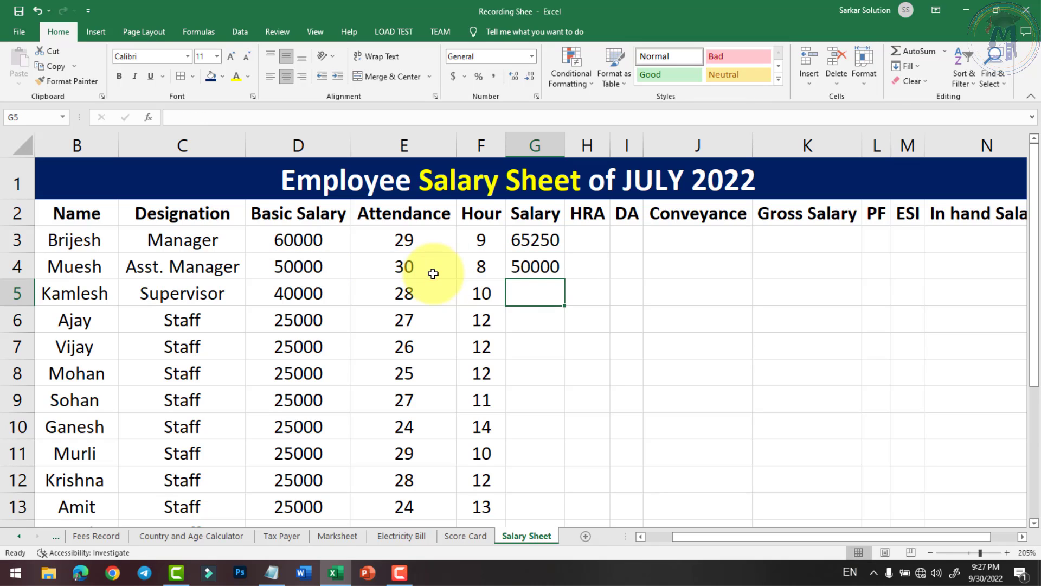
# - Review the salary formula in G4 and change the second employee's hours in F4 to 10
pyautogui.doubleClick(547, 267)
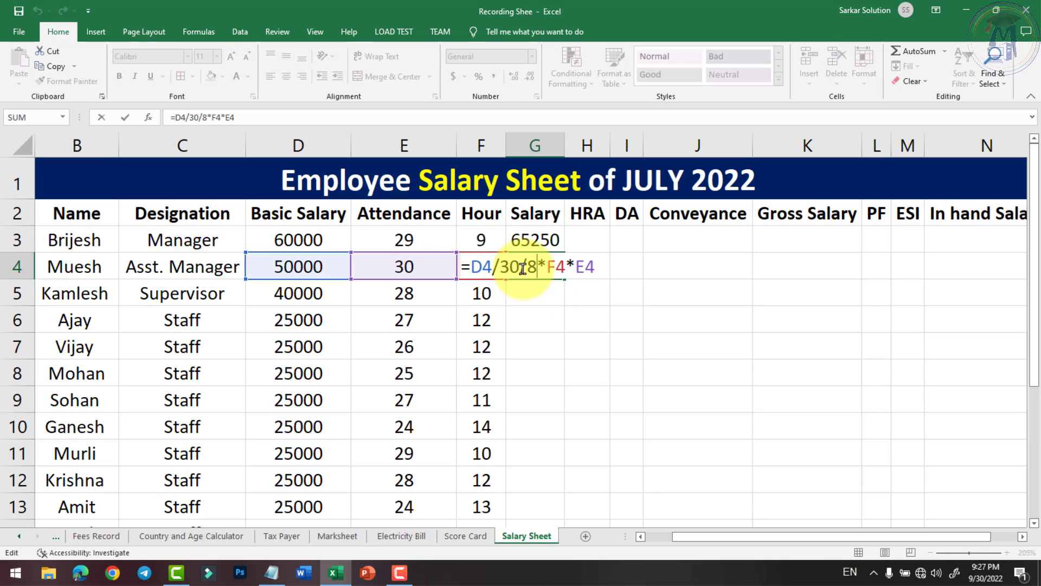
pyautogui.click(511, 289)
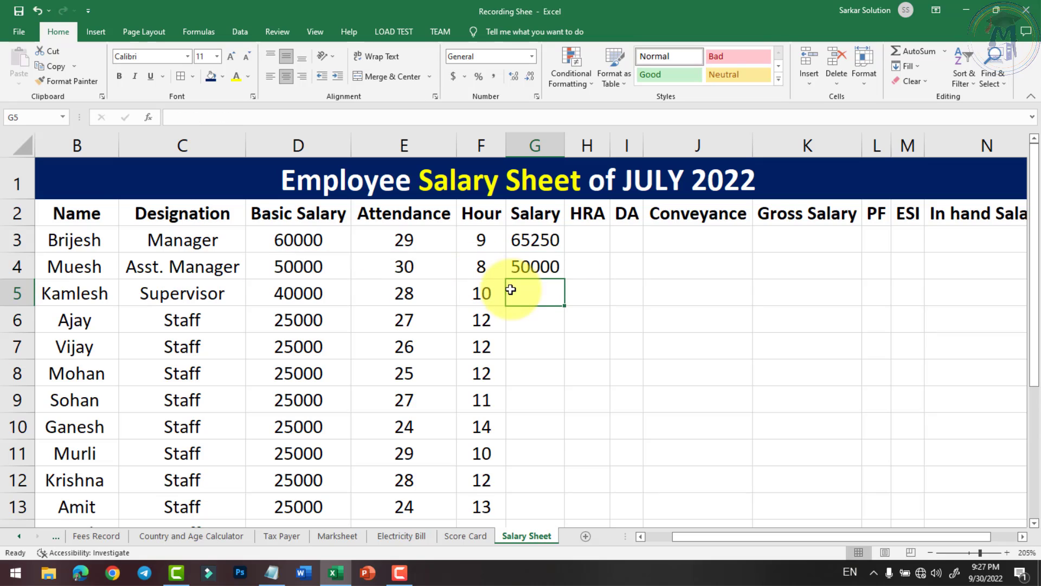
pyautogui.click(542, 271)
pyautogui.click(482, 269)
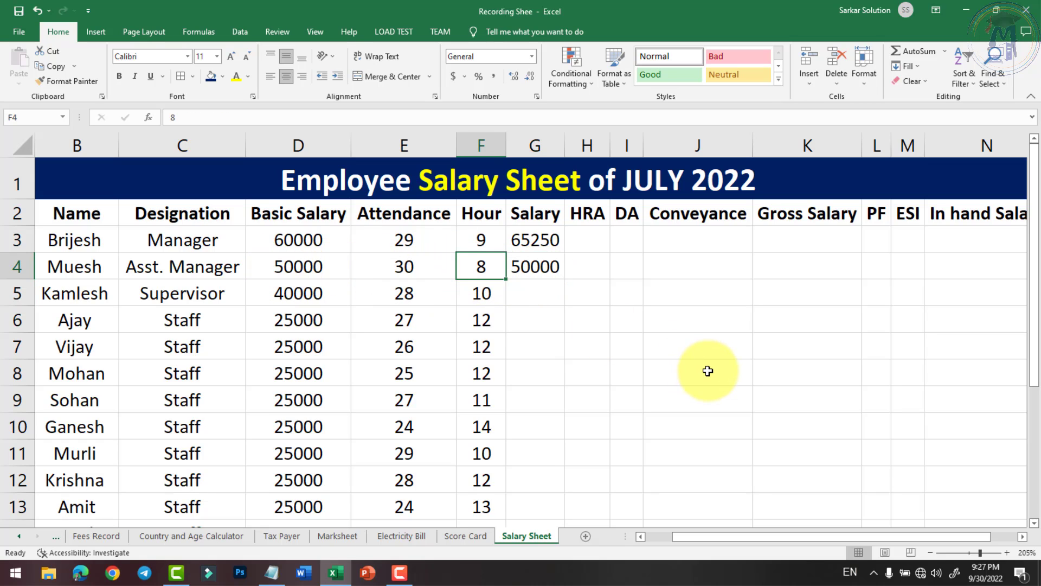
pyautogui.write('10')
pyautogui.press('Return')
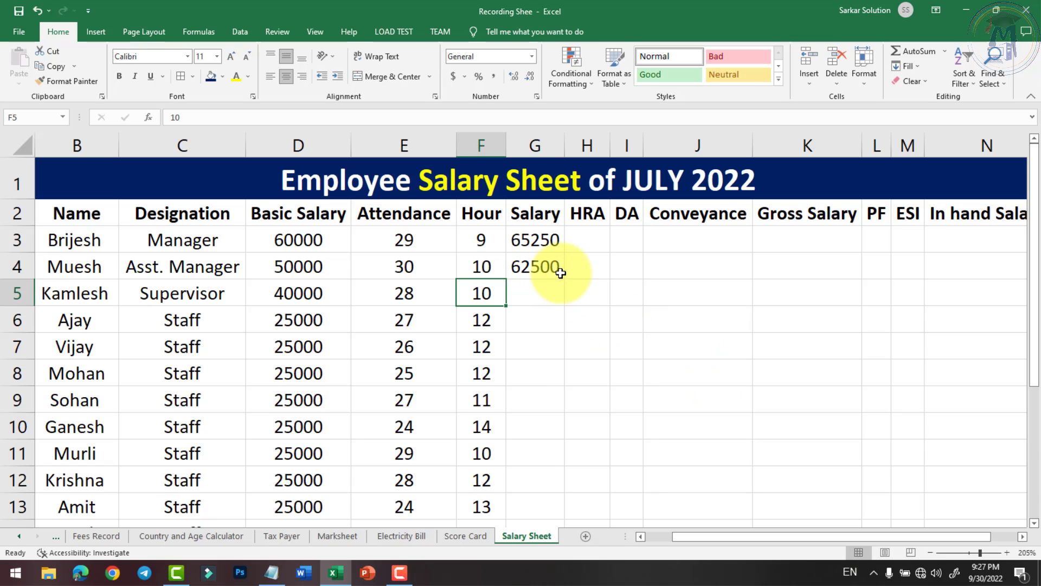
pyautogui.click(484, 266)
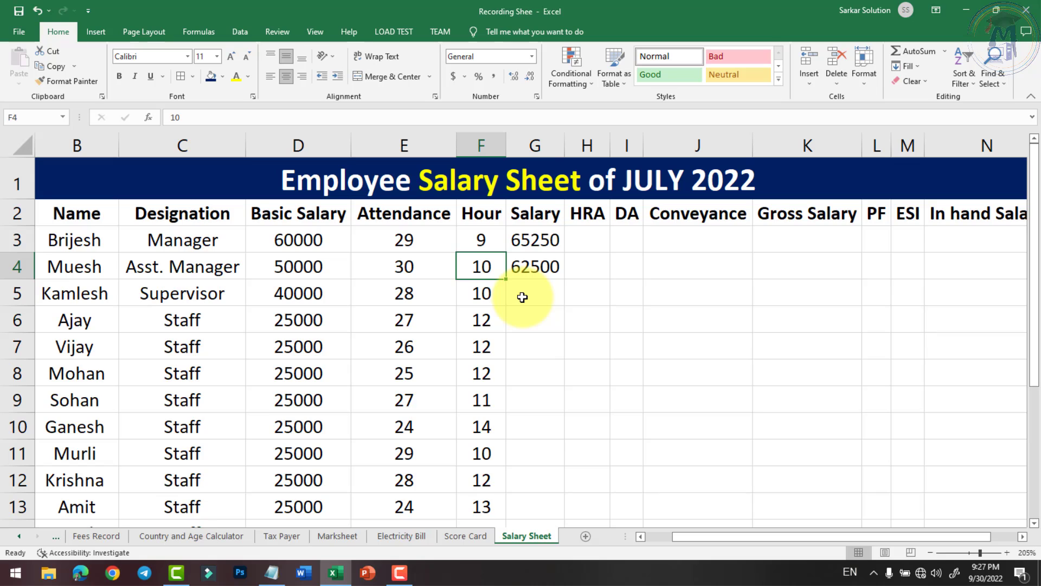
# - Test the second employee's salary calculation with 8 hours in F4, and set the hours to 7
pyautogui.write('8')
pyautogui.press('Return')
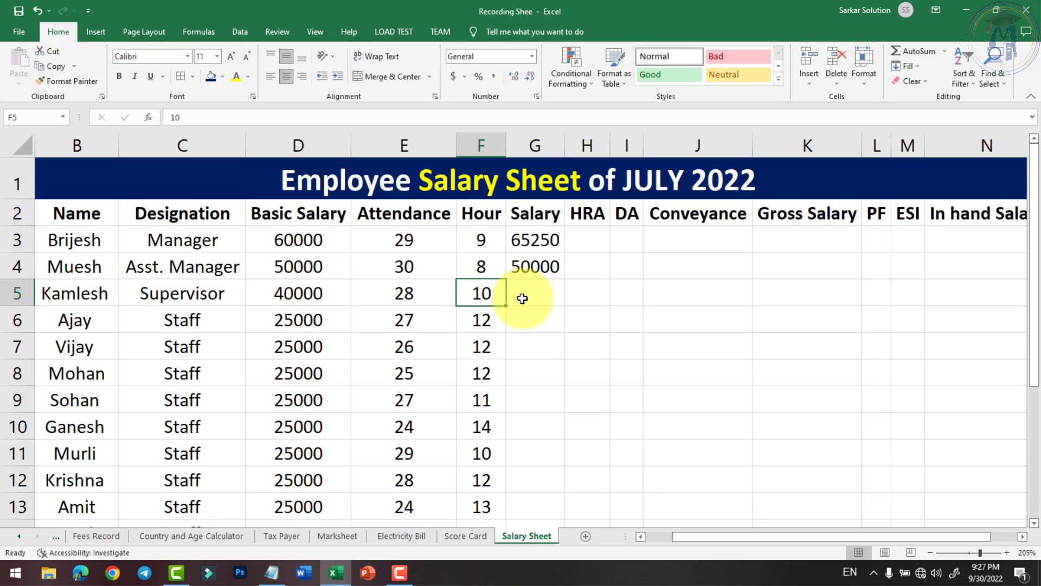
pyautogui.click(477, 266)
pyautogui.press('BackSpace')
pyautogui.write('7')
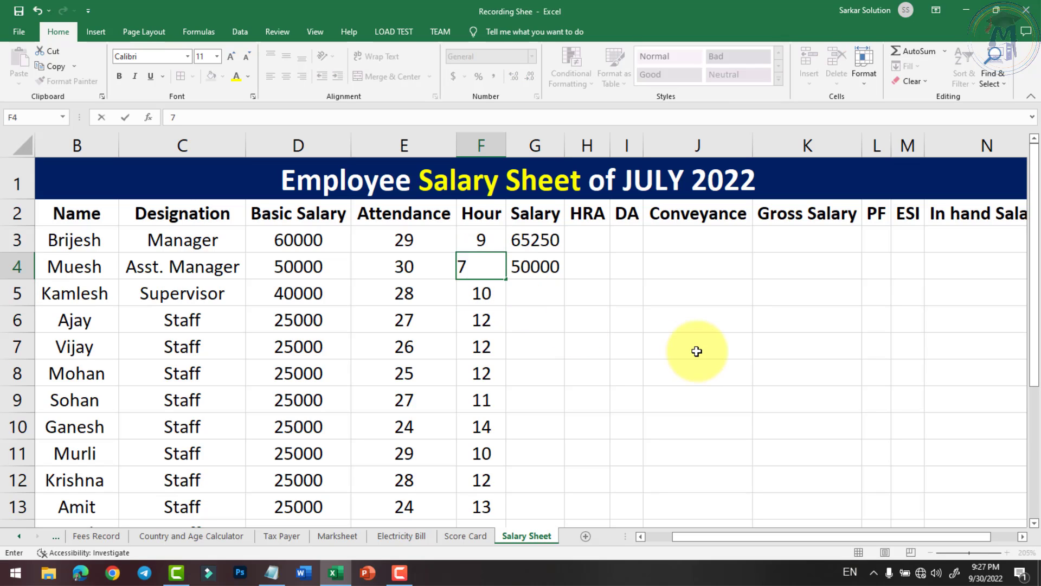
pyautogui.press('Return')
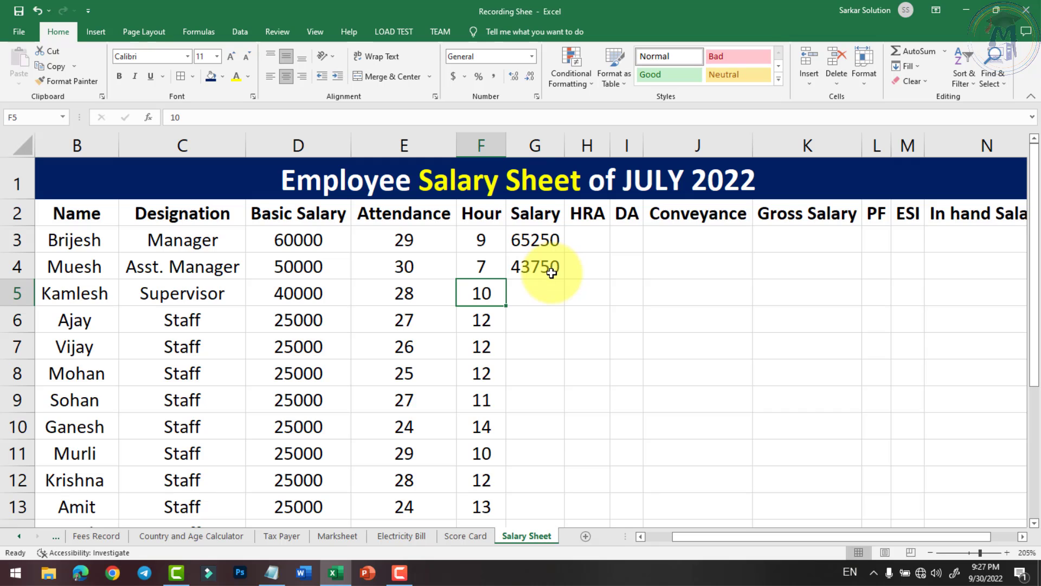
# - Fill the salary formula from G4 down to G17 for the remaining employees
pyautogui.click(536, 293)
pyautogui.moveTo(541, 265); pyautogui.dragTo(554, 465)
pyautogui.hotkey('ctrl', 'd')
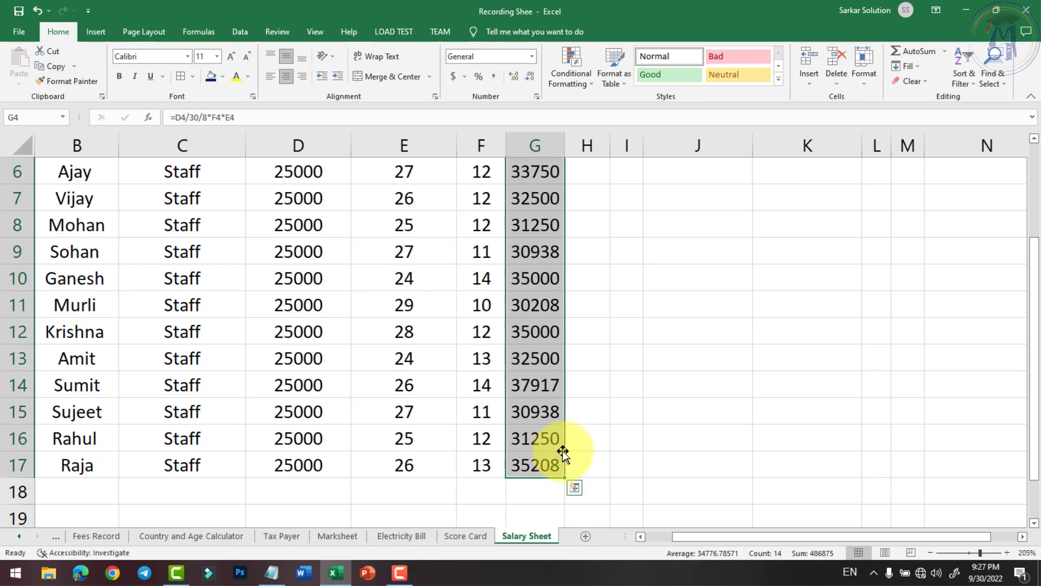
pyautogui.scroll(3, 555, 416)
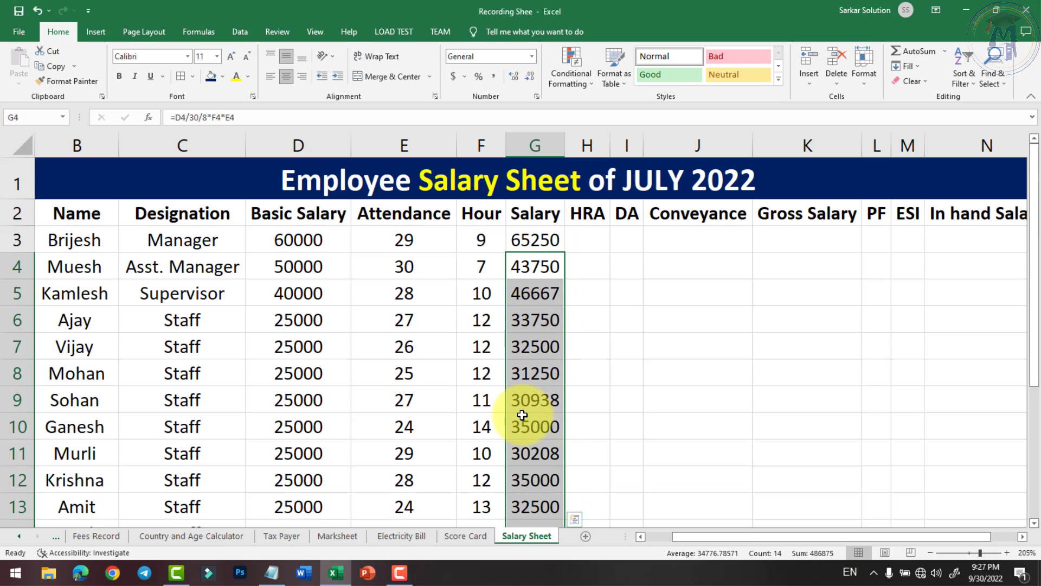
# - Calculate the first employee's HRA in H3 as 4% of basic salary with the formula =D3*4%
pyautogui.click(586, 241)
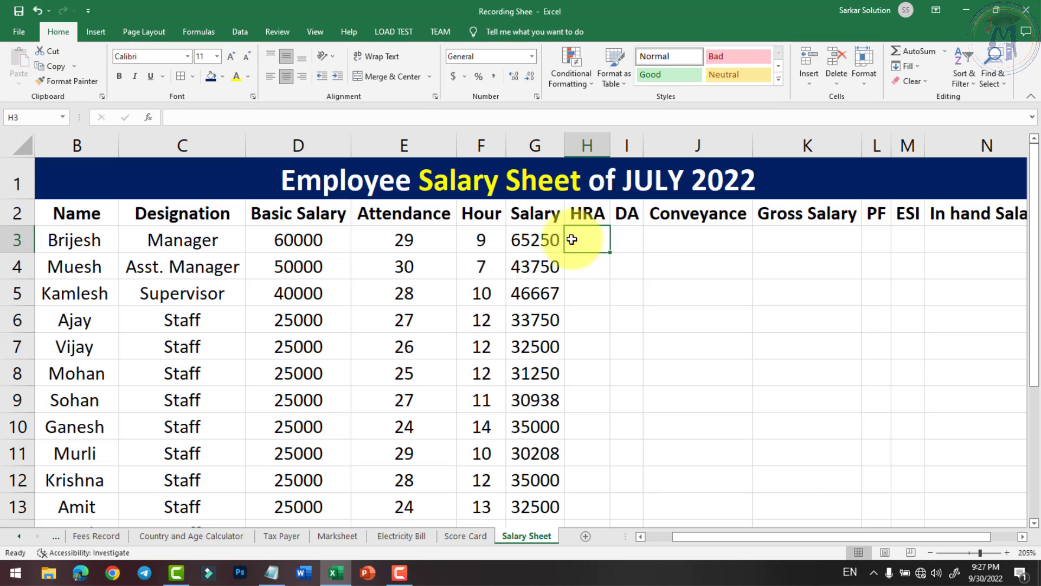
pyautogui.click(277, 240)
pyautogui.click(590, 241)
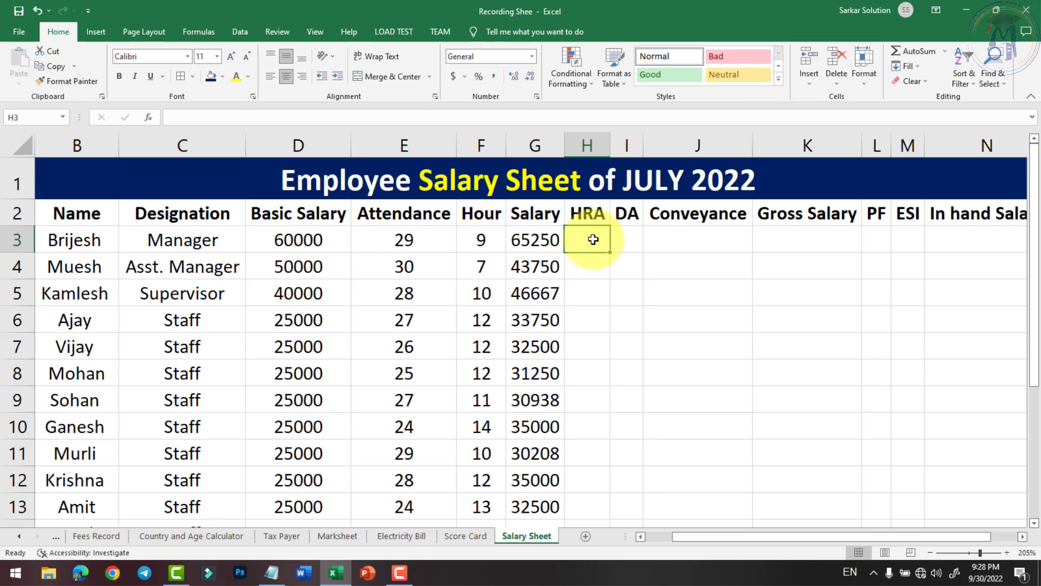
pyautogui.write('=')
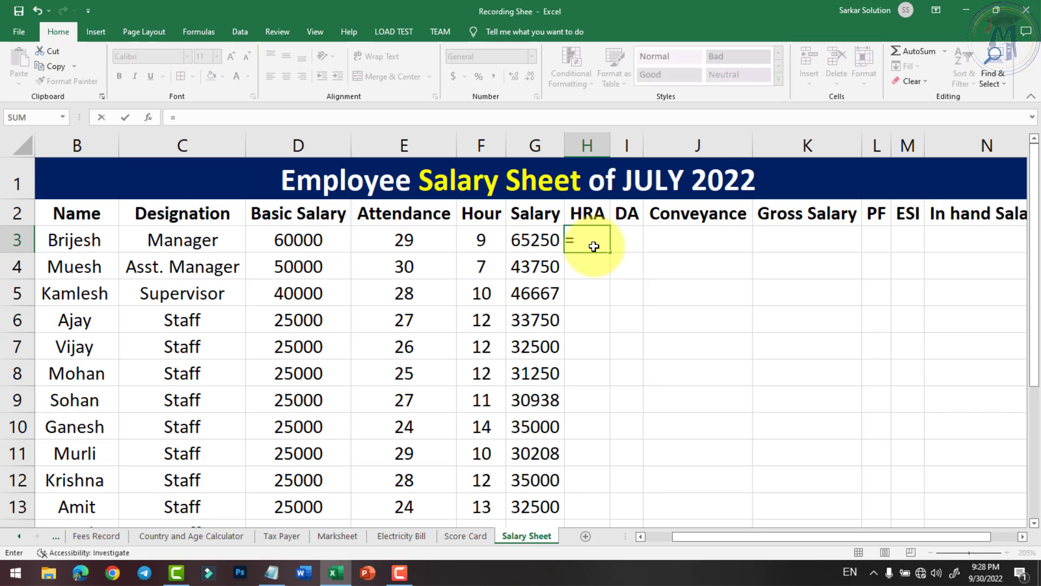
pyautogui.write('d')
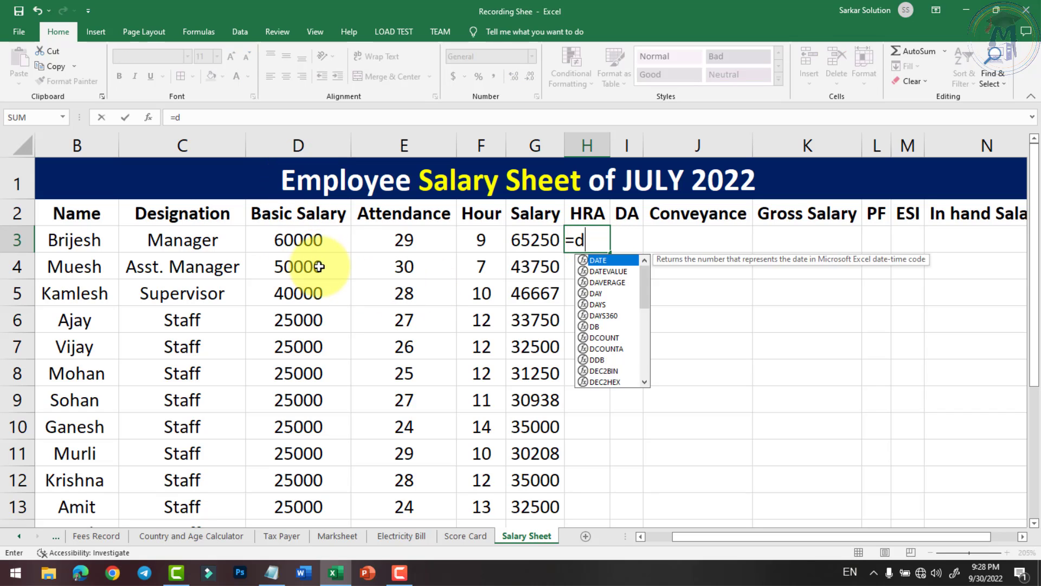
pyautogui.write('3*')
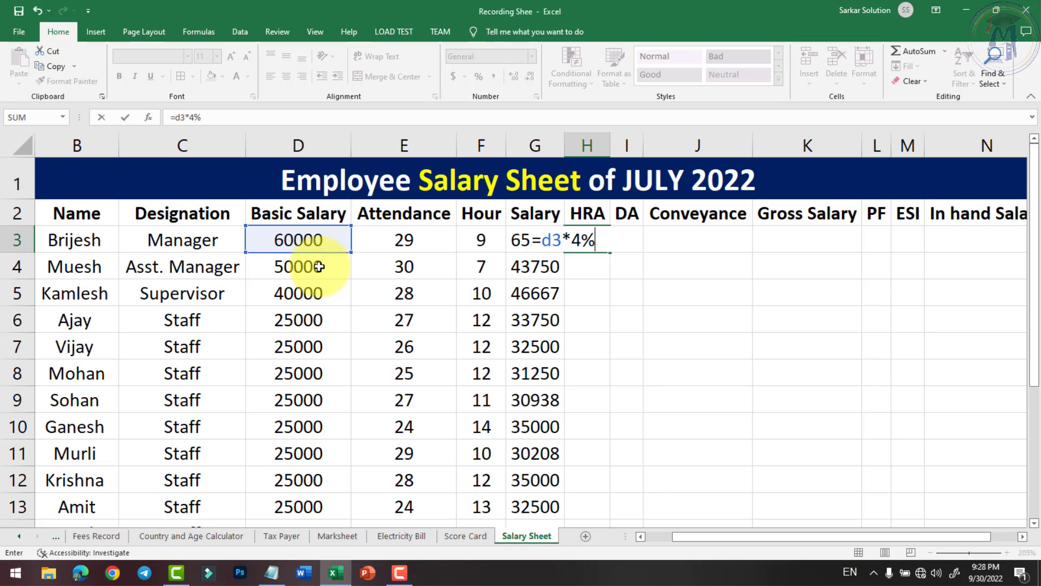
pyautogui.press('Return')
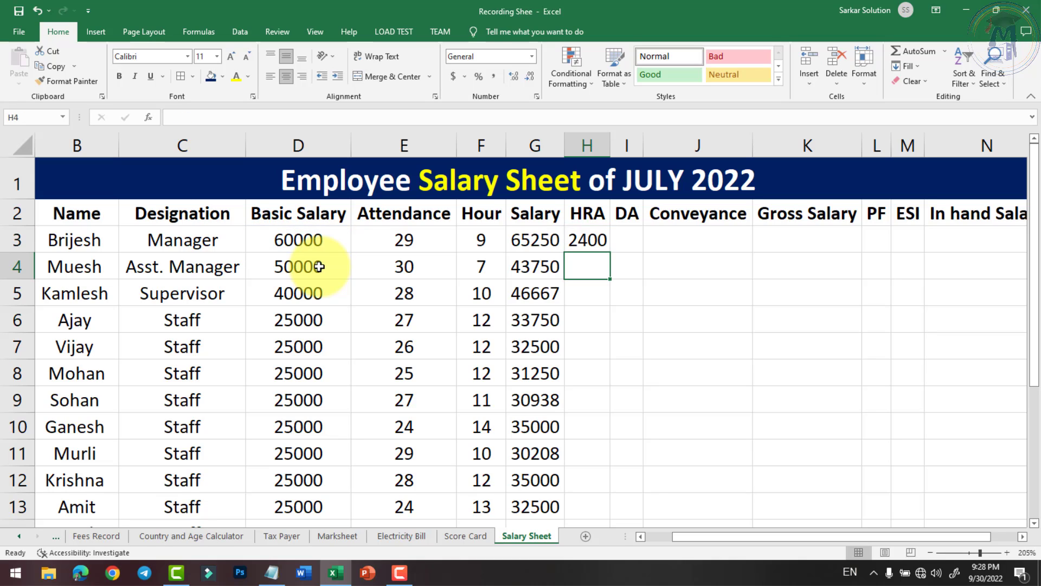
pyautogui.click(593, 251)
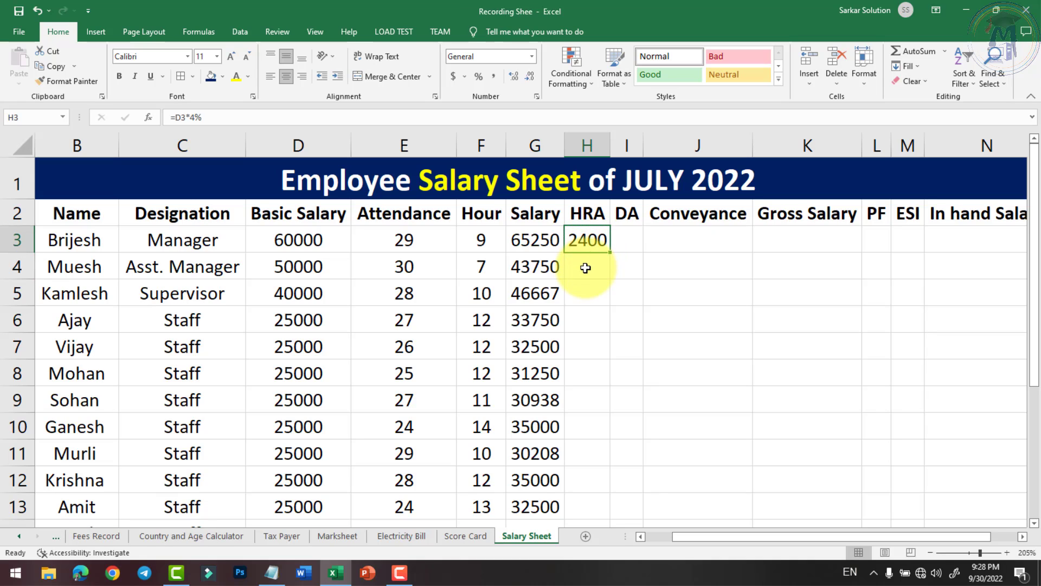
# - Calculate the first employee's DA in I3 as 2% of basic salary with the formula =D3*2%
pyautogui.click(623, 240)
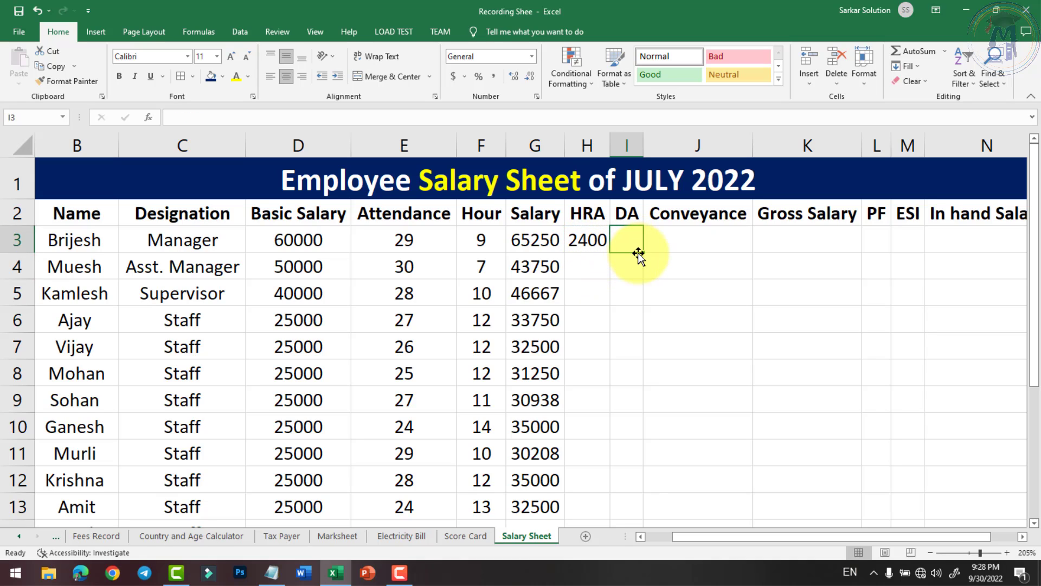
pyautogui.write('=')
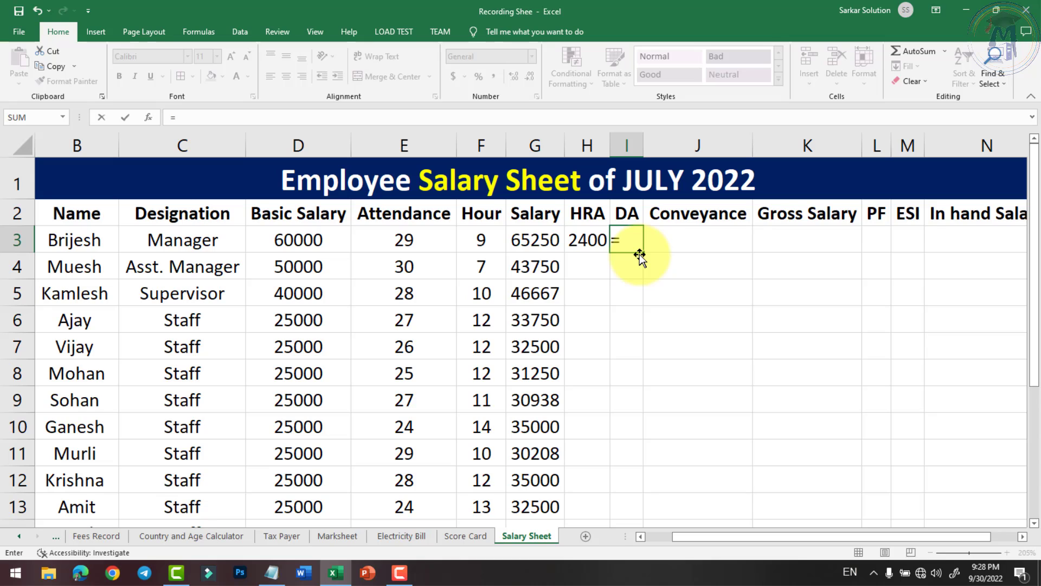
pyautogui.write('d3')
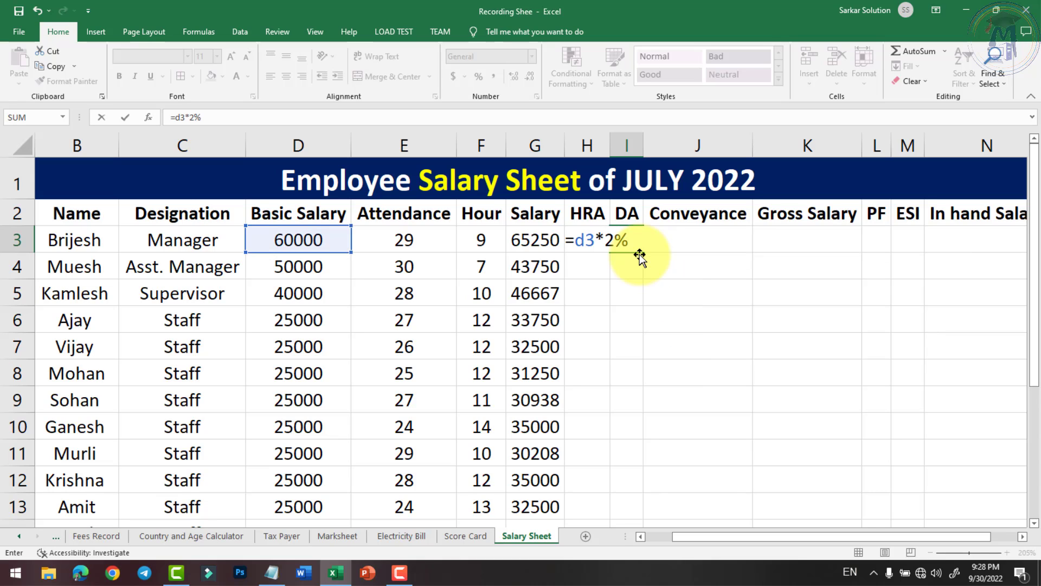
pyautogui.write('*2%')
pyautogui.press('Return')
pyautogui.click(639, 243)
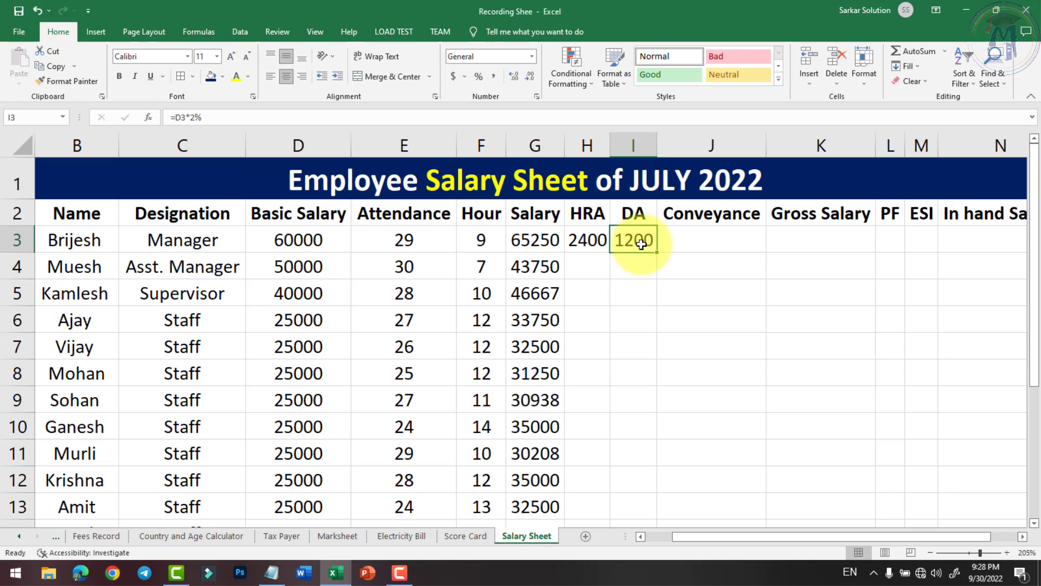
# - Calculate the first employee's conveyance in J3 with the formula =D3*2%
pyautogui.click(702, 247)
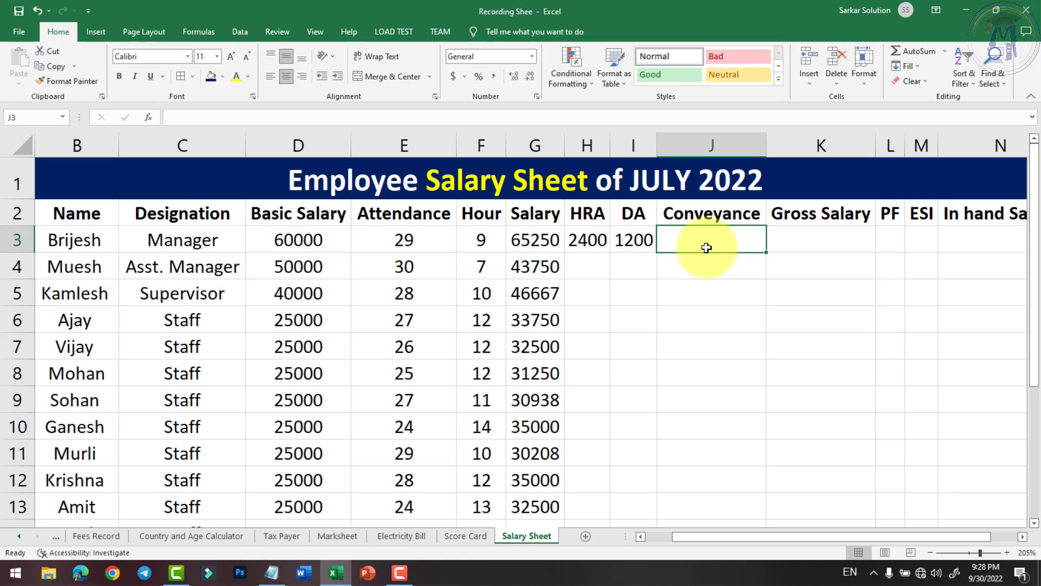
pyautogui.write('=')
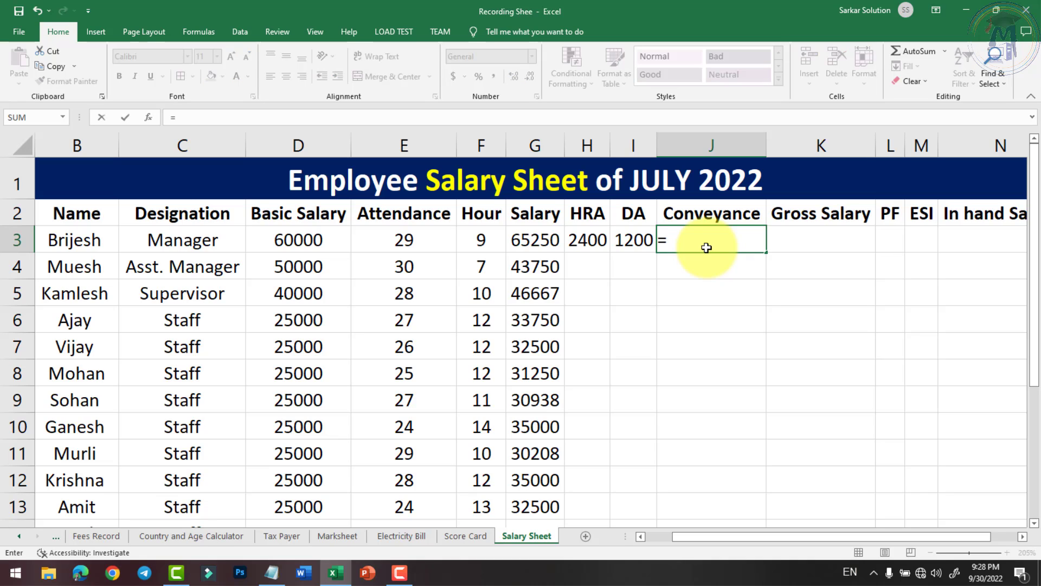
pyautogui.write('d3*2%')
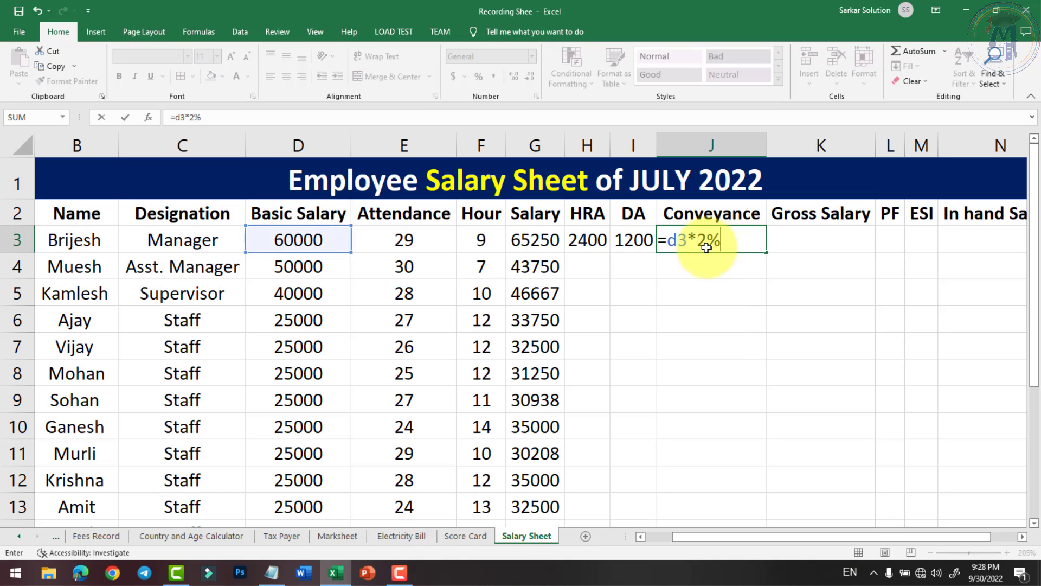
pyautogui.press('Return')
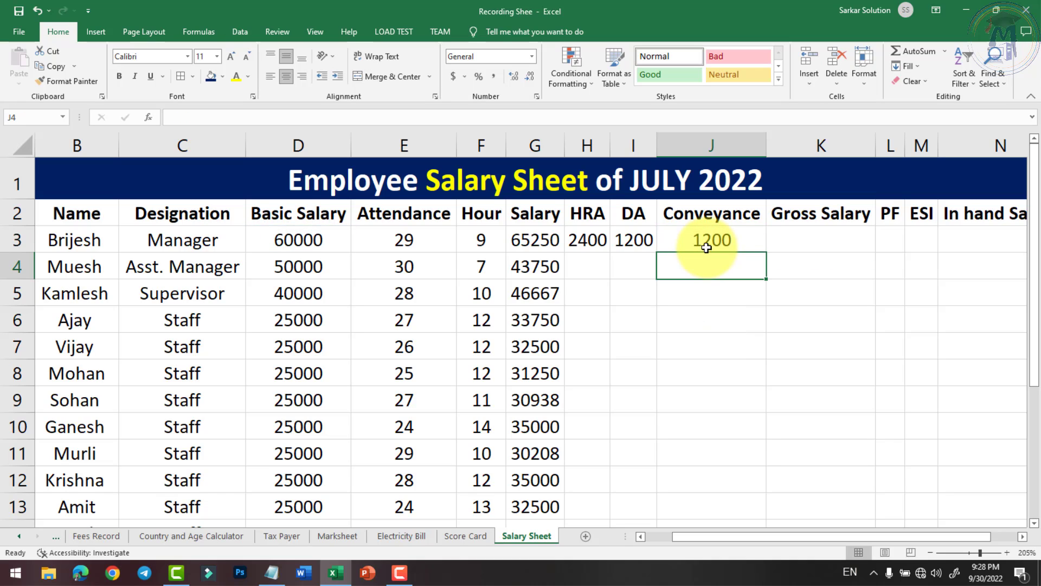
pyautogui.press('Up')
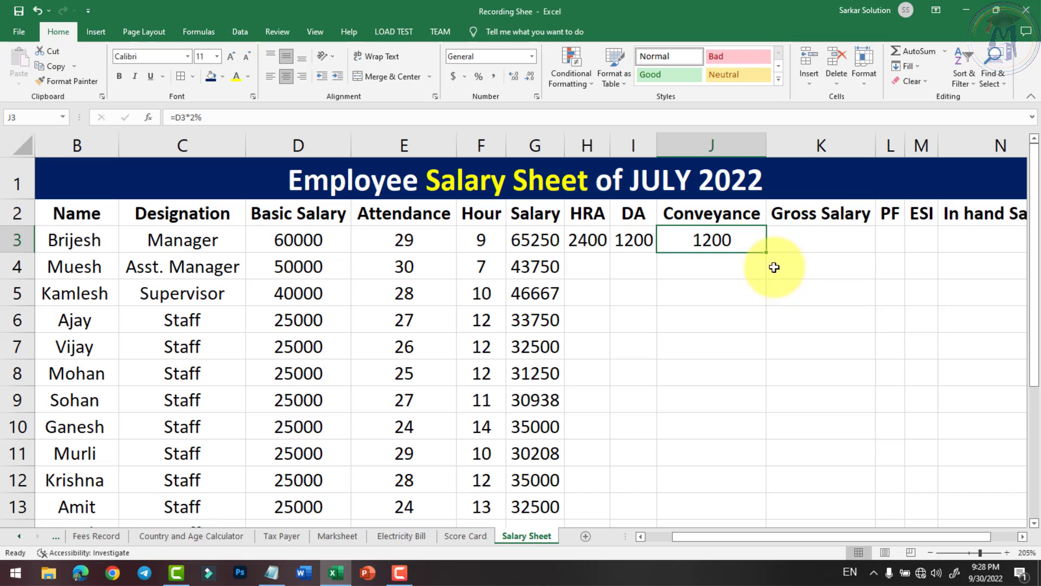
# - Change the percentage in the conveyance formula in J3 to 3%
pyautogui.click(795, 237)
pyautogui.click(733, 241)
pyautogui.doubleClick(733, 241)
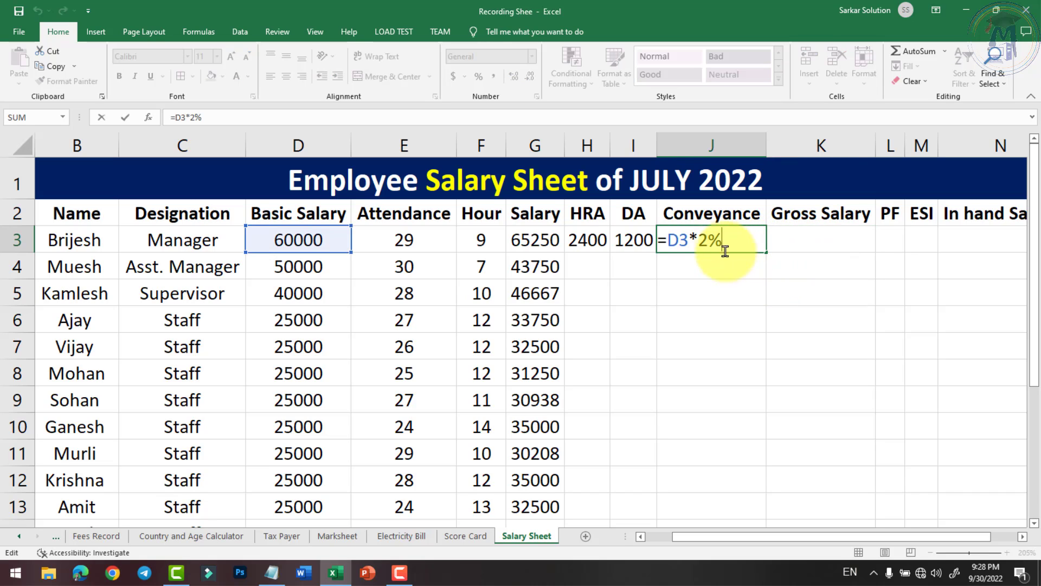
pyautogui.press('Left')
pyautogui.write('3')
pyautogui.press('Return')
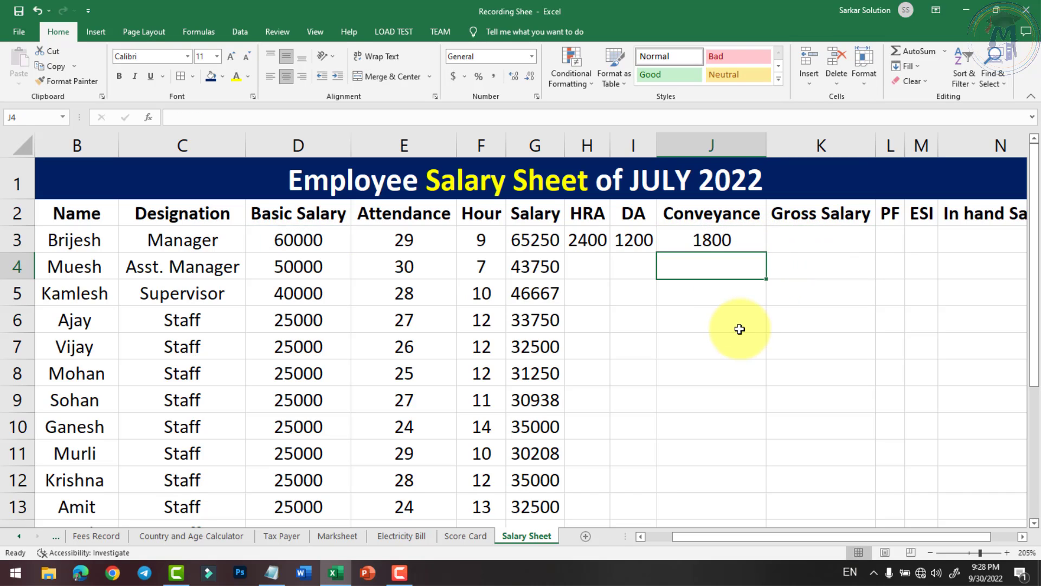
# - Calculate the first employee's gross salary in K3 with the formula =SUM(G3:J3), adding salary, HRA, DA and conveyance
pyautogui.click(784, 236)
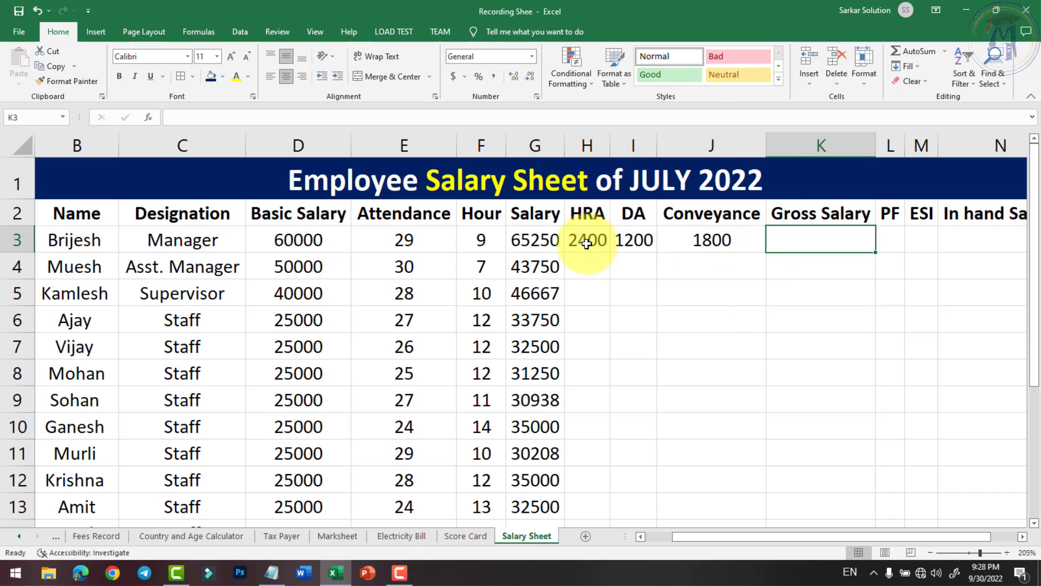
pyautogui.moveTo(535, 239); pyautogui.dragTo(795, 239)
pyautogui.click(797, 241)
pyautogui.write('=')
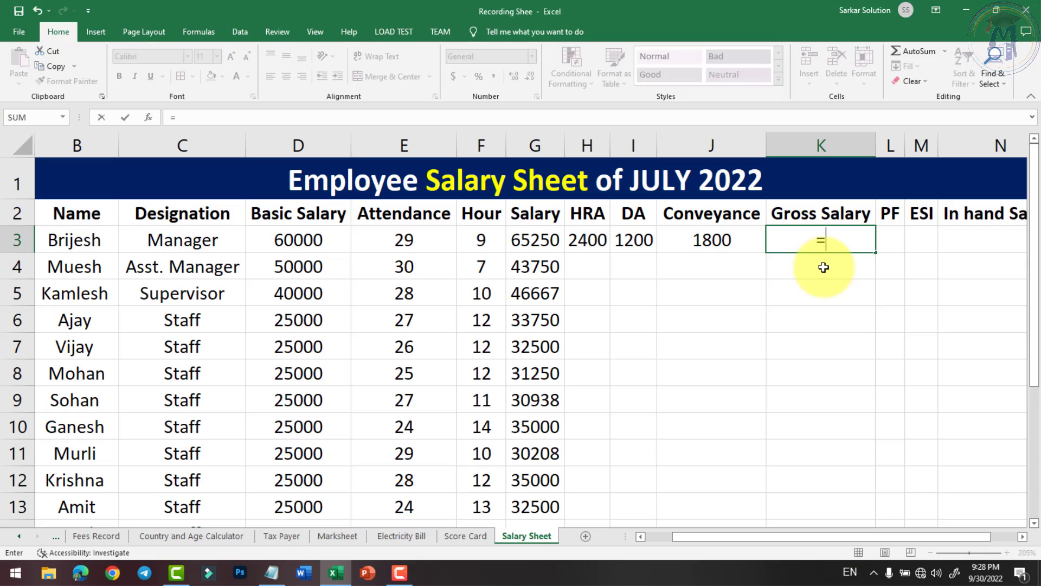
pyautogui.write('sum')
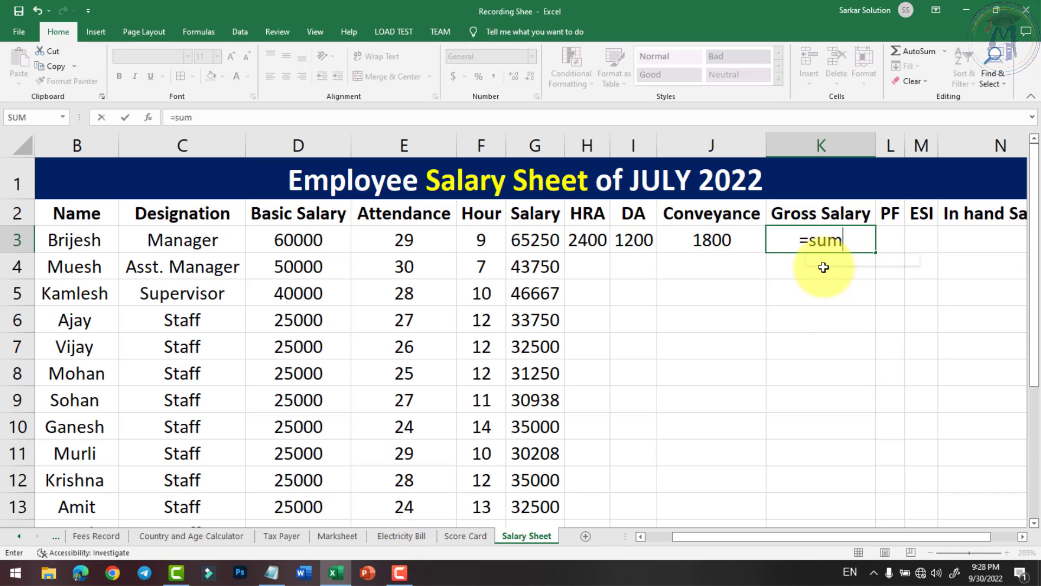
pyautogui.write('(')
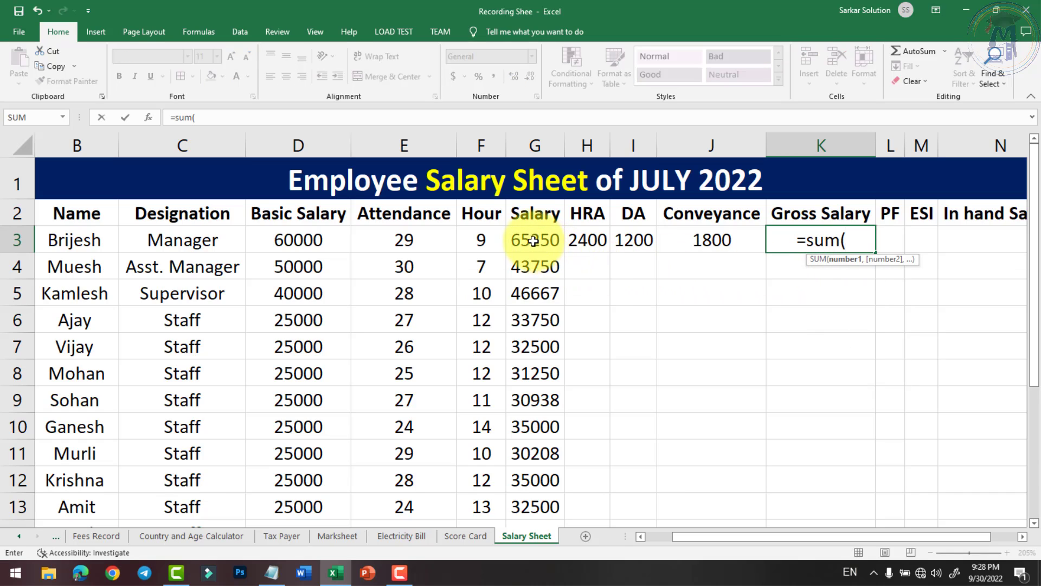
pyautogui.moveTo(536, 240); pyautogui.dragTo(706, 244)
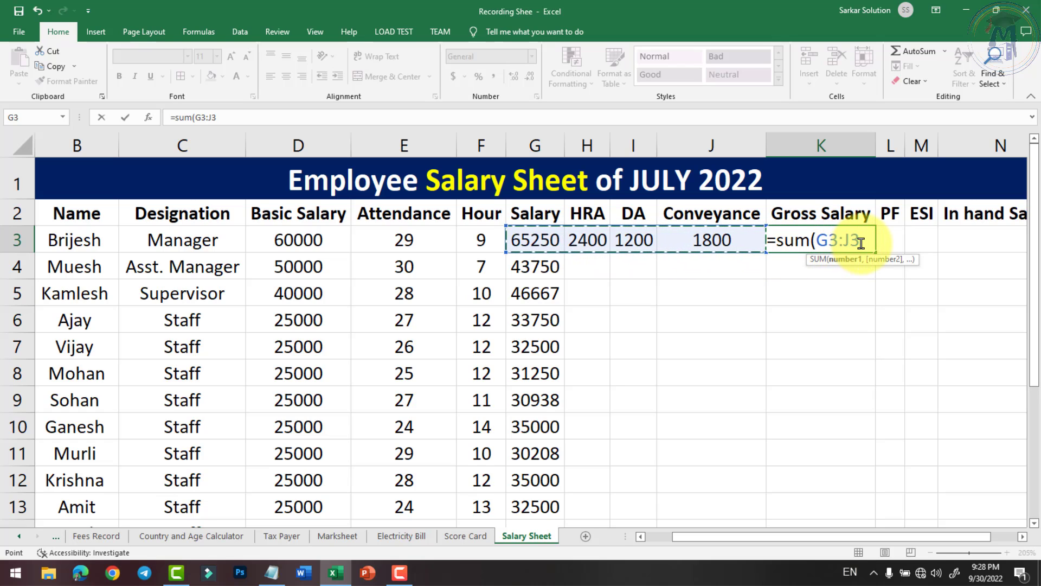
pyautogui.write(')')
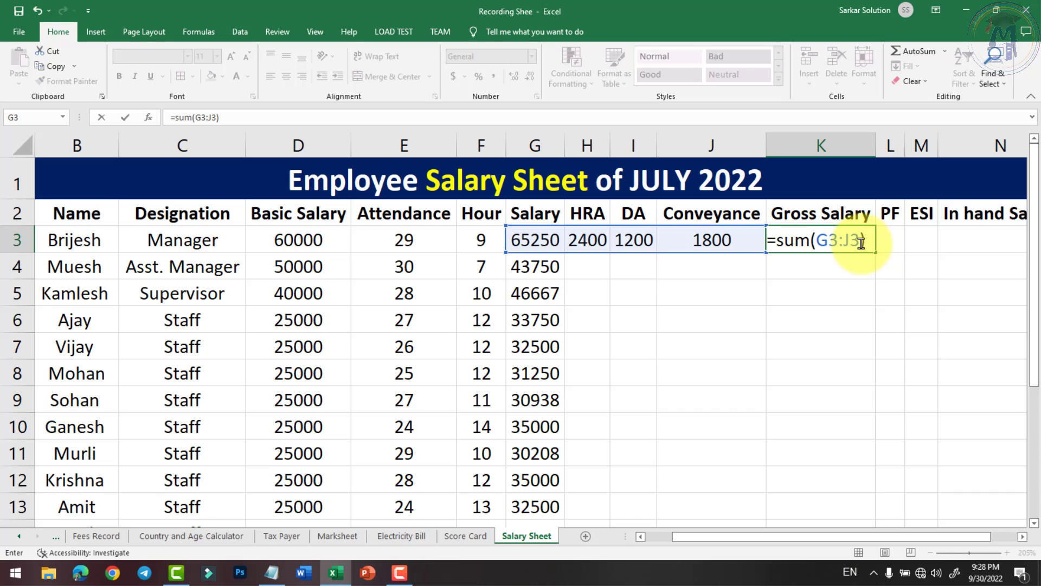
pyautogui.press('Return')
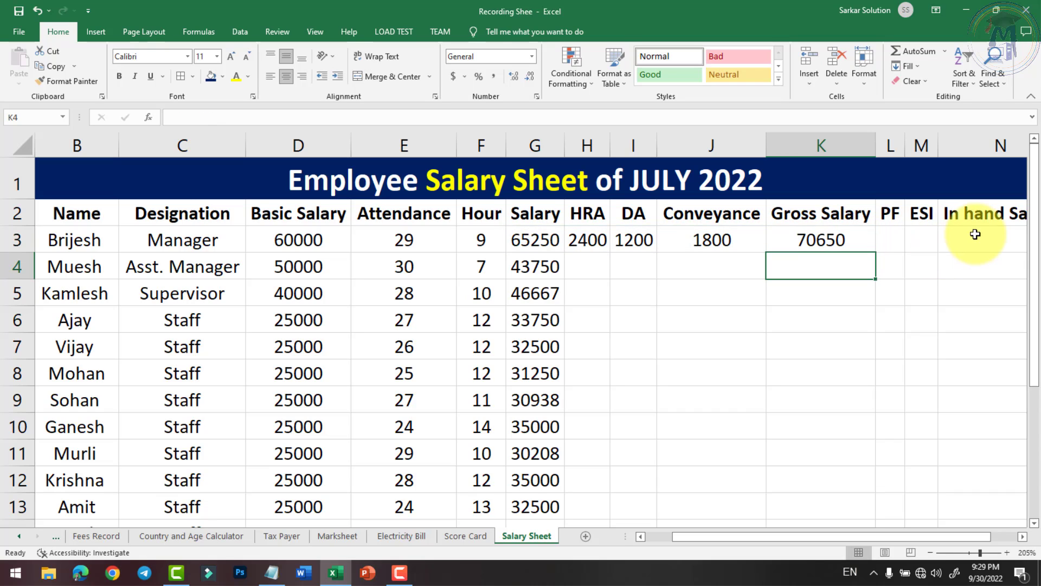
pyautogui.click(831, 254)
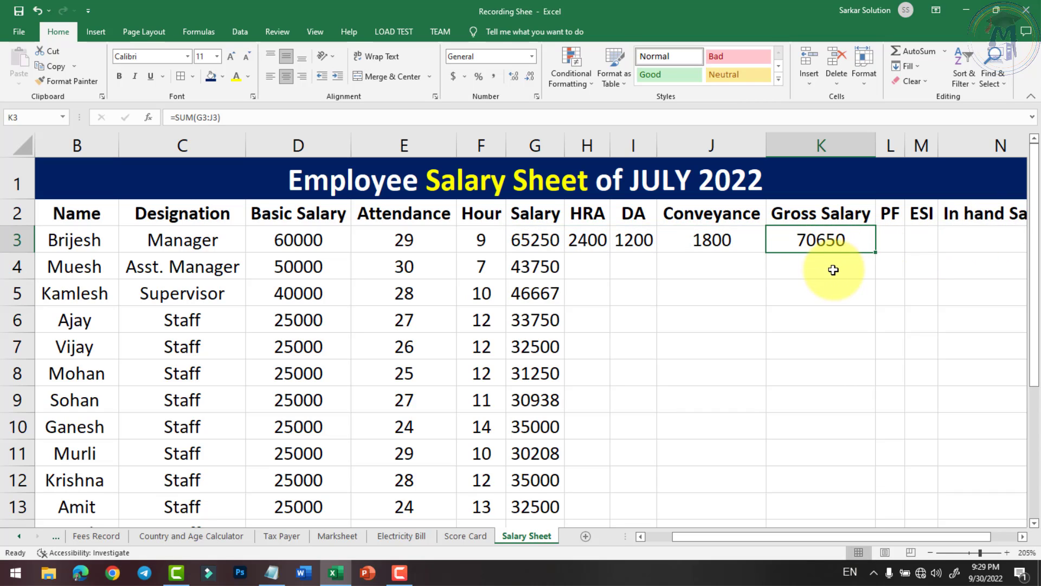
# - Review the first employee's salary, basic salary and gross salary cells, along with the PF, ESI and in-hand salary cells in row 3
pyautogui.click(541, 239)
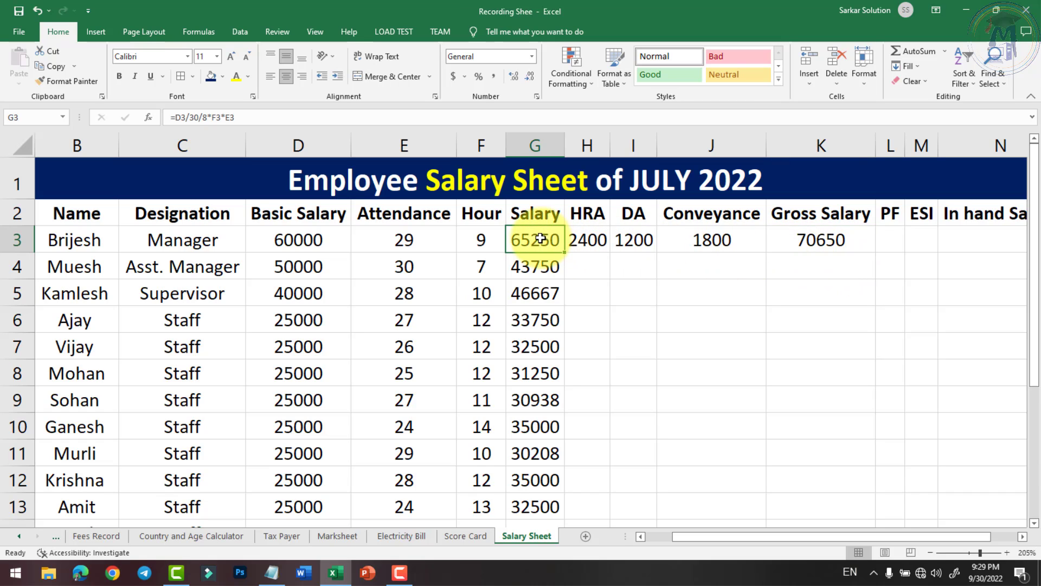
pyautogui.click(298, 239)
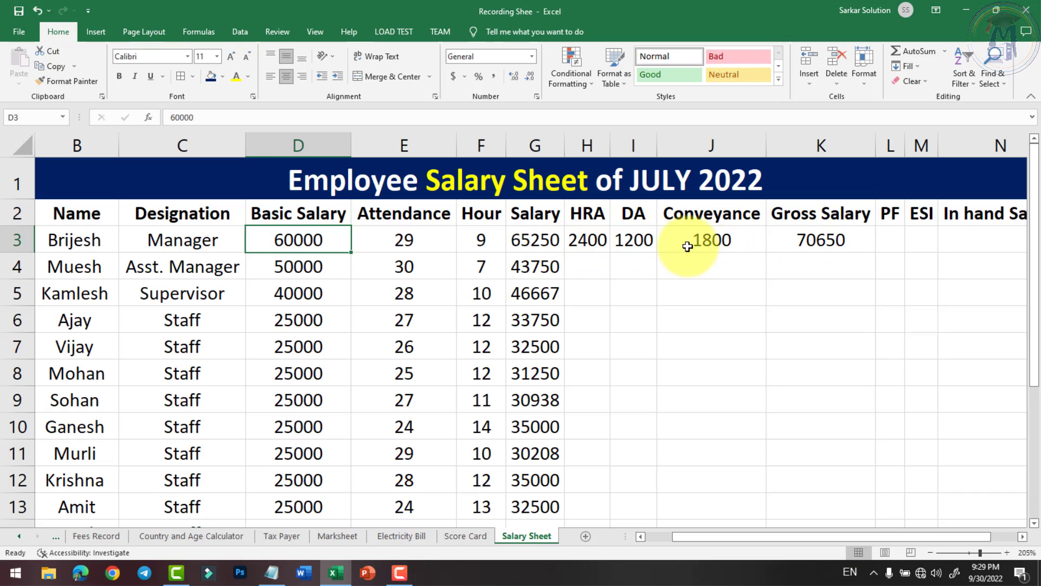
pyautogui.click(854, 245)
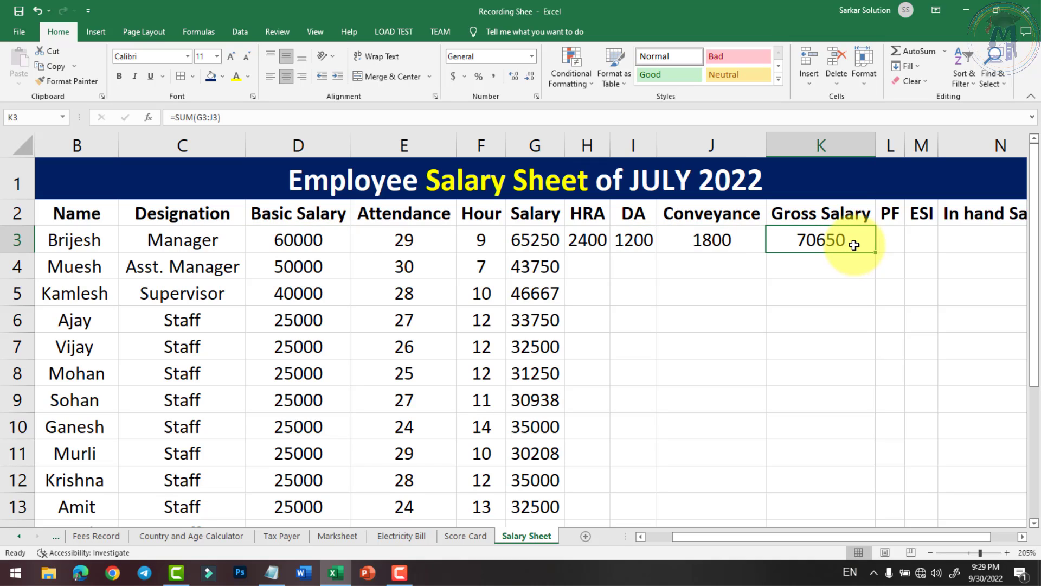
pyautogui.click(886, 238)
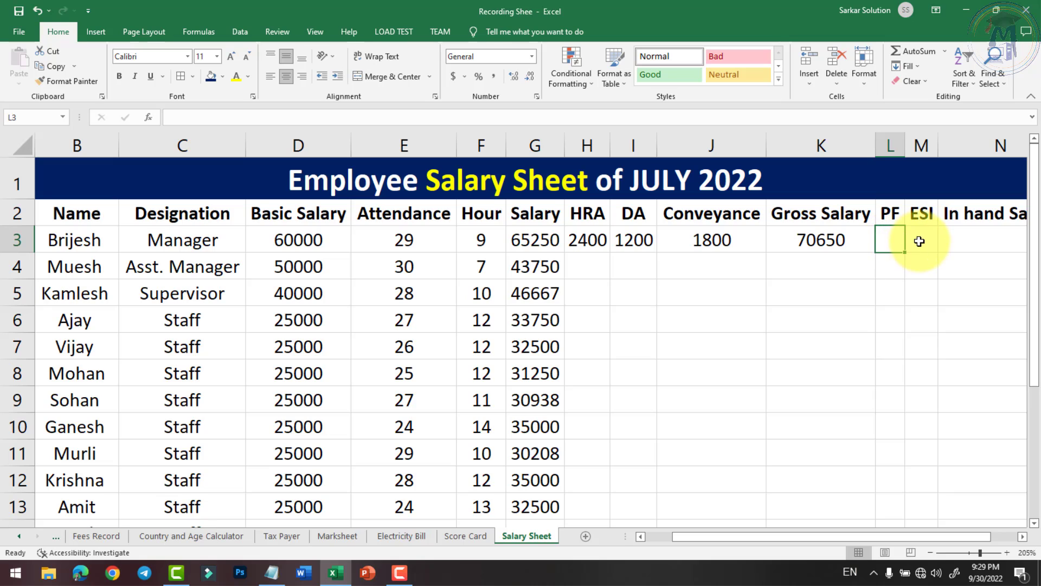
pyautogui.click(920, 241)
pyautogui.click(893, 240)
pyautogui.click(920, 239)
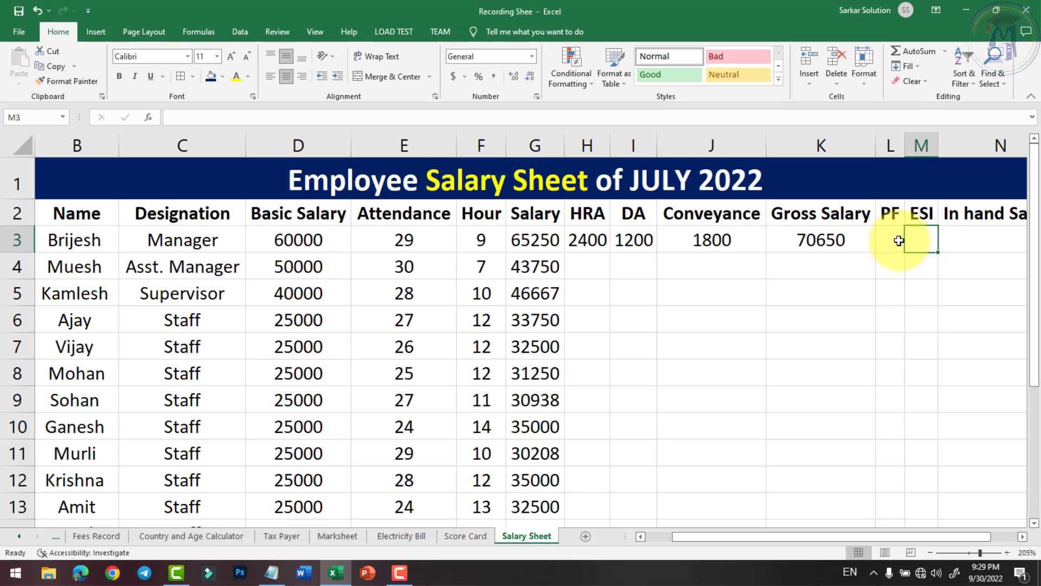
pyautogui.click(899, 241)
pyautogui.click(320, 239)
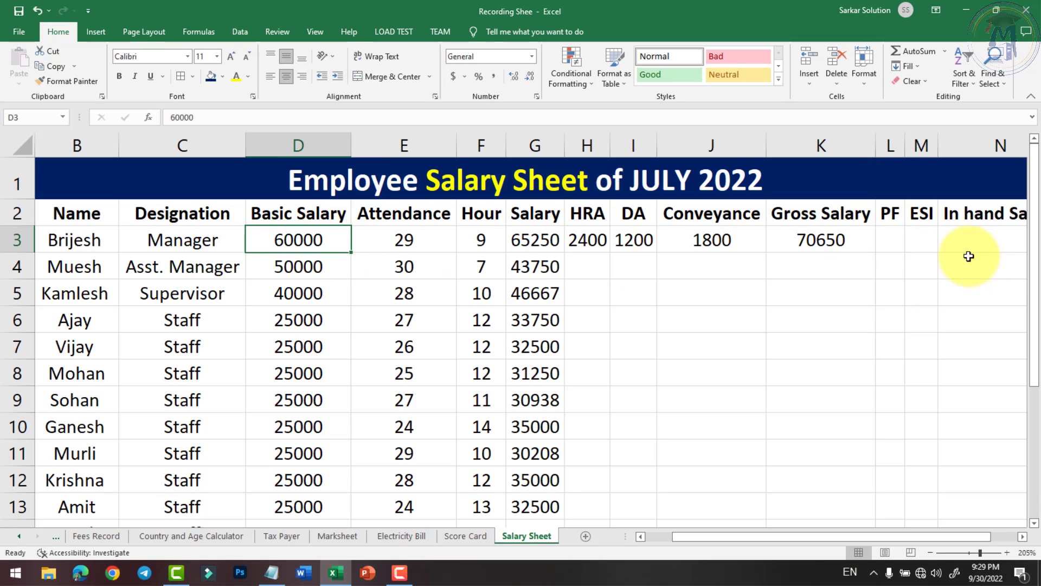
pyautogui.click(919, 238)
pyautogui.click(959, 237)
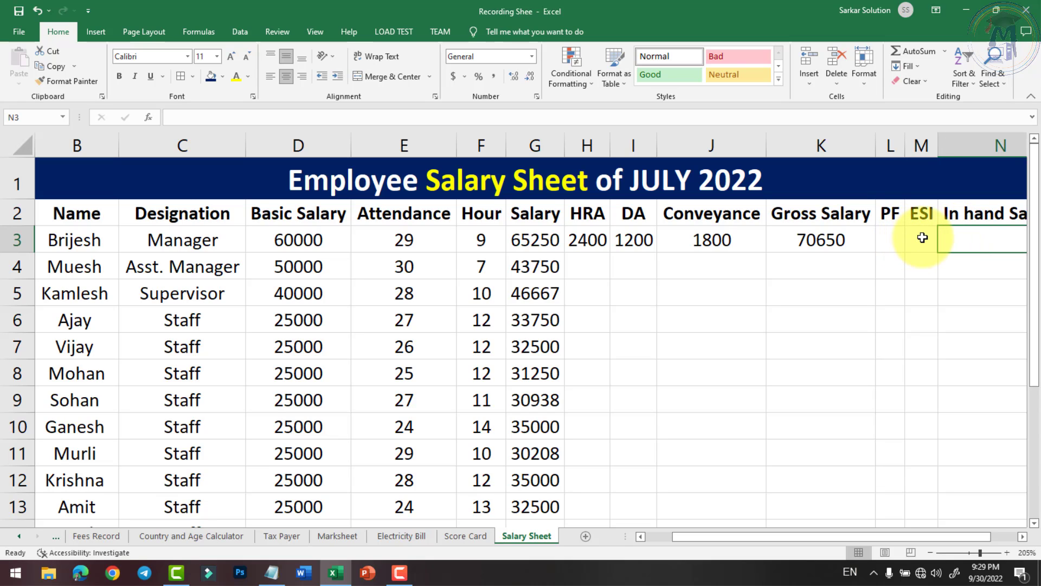
# - Calculate the first employee's PF in L3 as 8% of basic salary with the formula =D3*8%
pyautogui.click(890, 239)
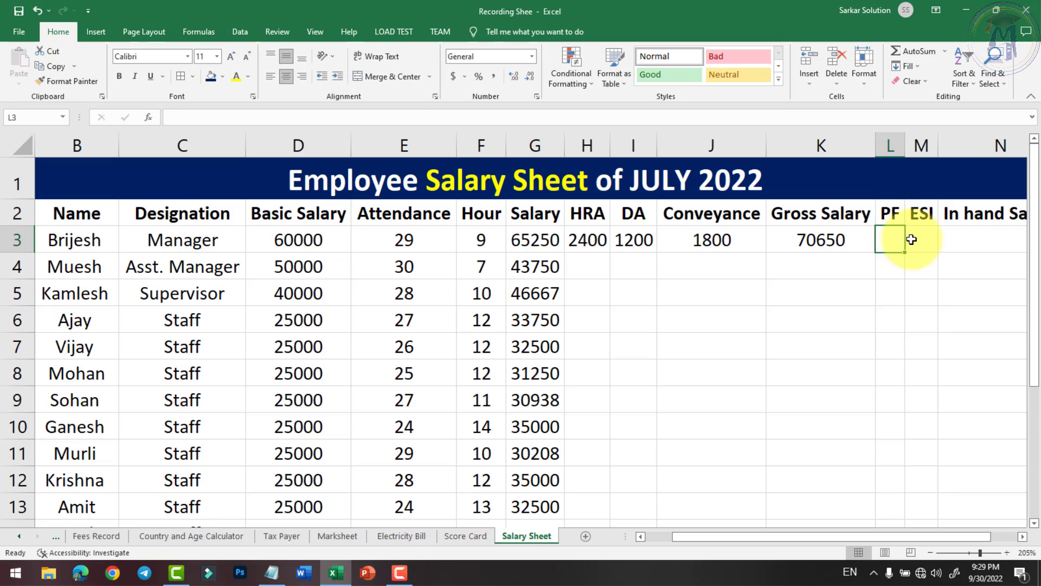
pyautogui.write('=')
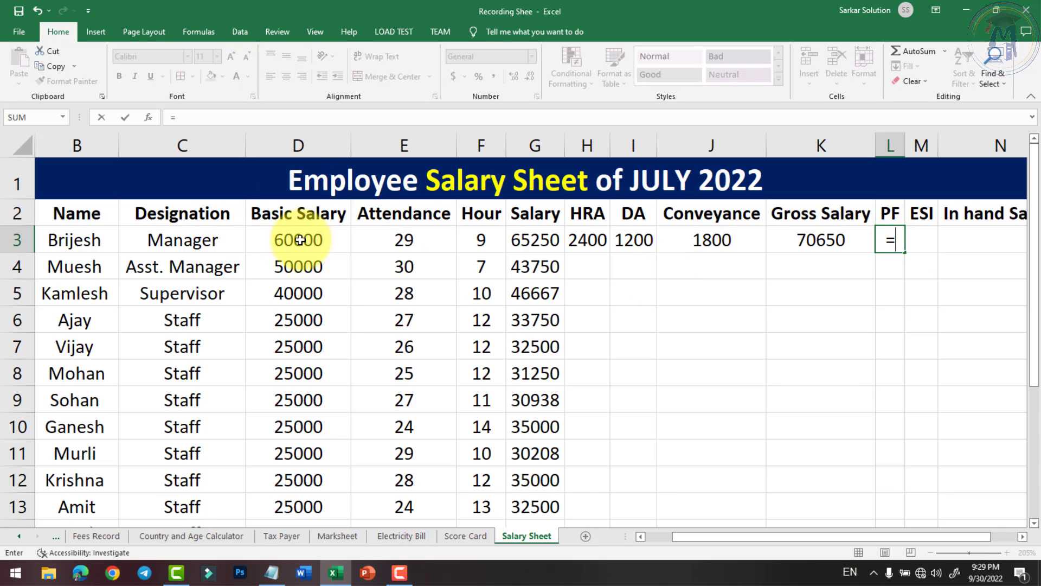
pyautogui.write('d3')
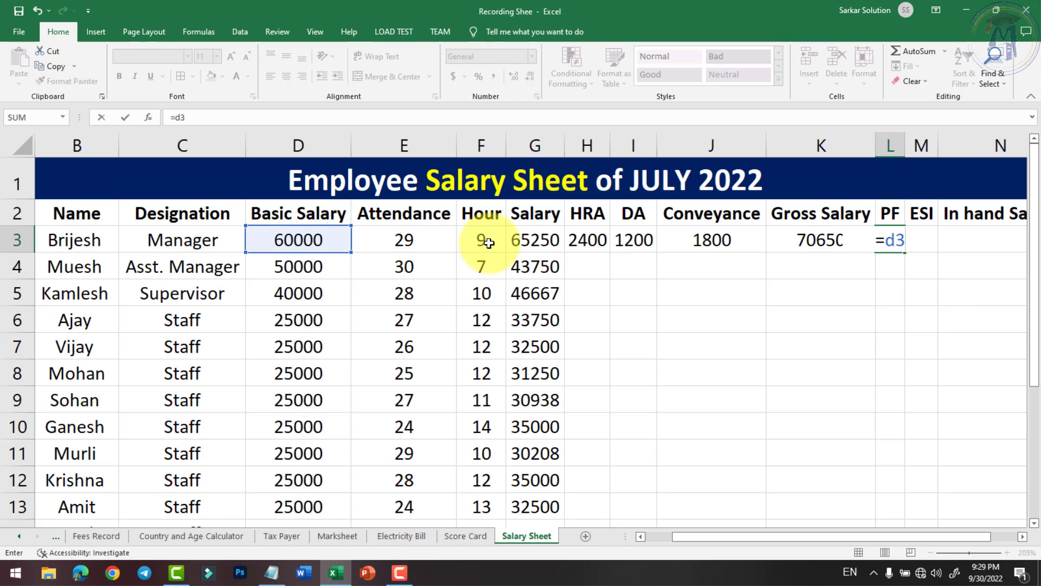
pyautogui.write('*8%')
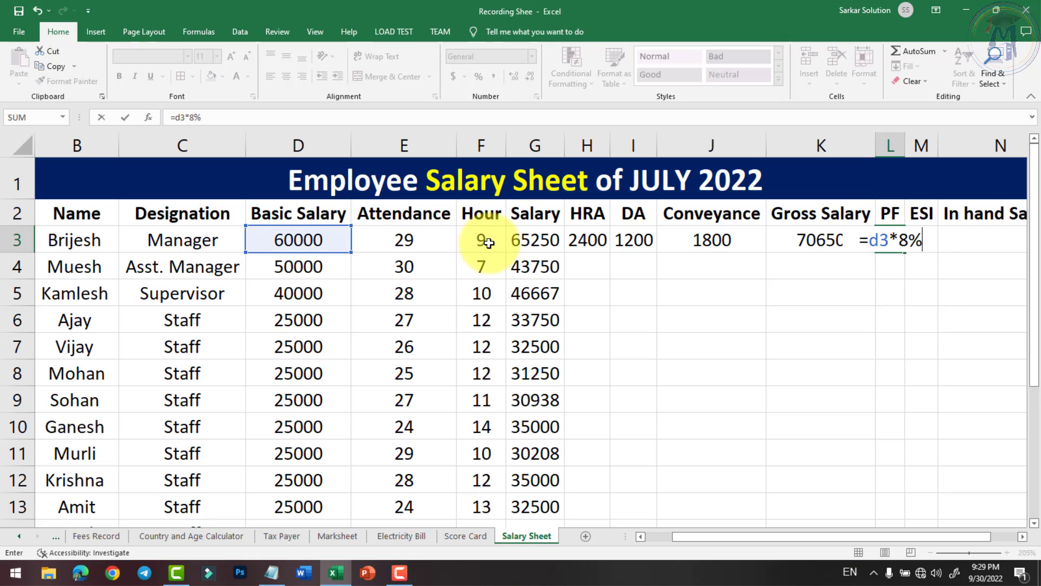
pyautogui.press('Return')
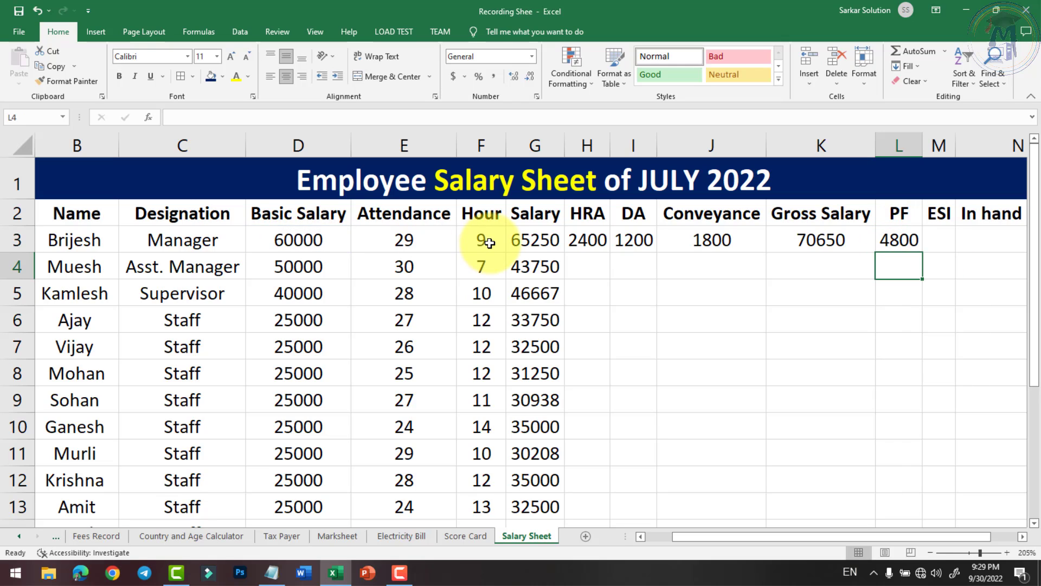
# - Double the PF amount in L3 by extending its formula to =D3*8%*2
pyautogui.click(898, 239)
pyautogui.click(1022, 536)
pyautogui.click(1022, 536)
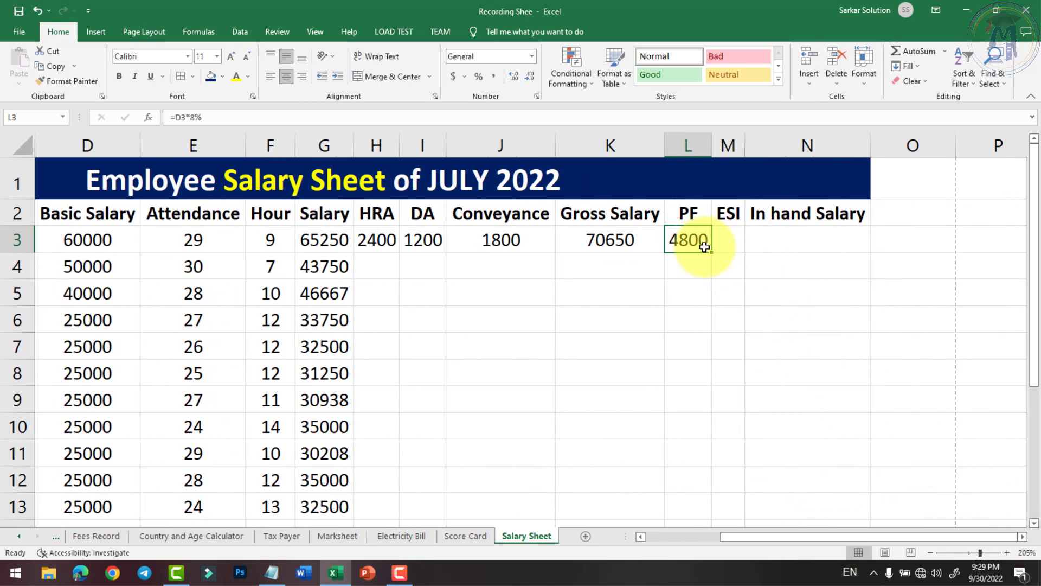
pyautogui.doubleClick(697, 239)
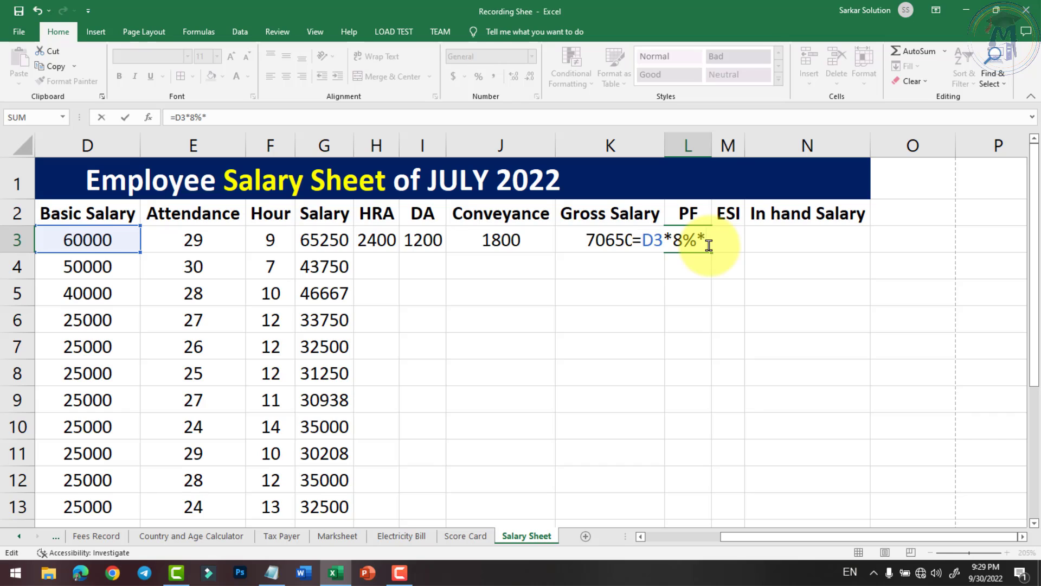
pyautogui.write('*2')
pyautogui.press('Return')
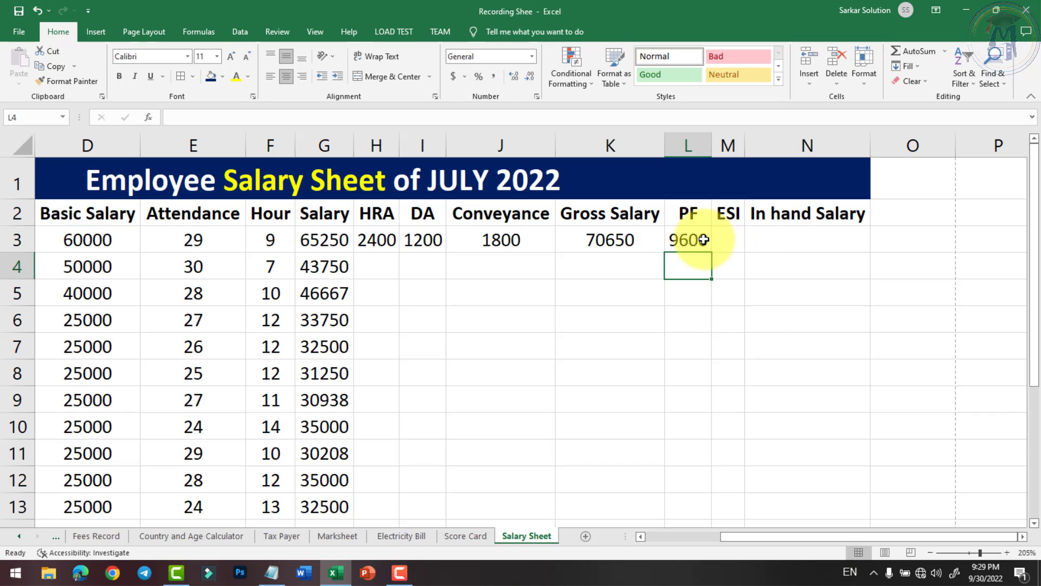
pyautogui.click(690, 239)
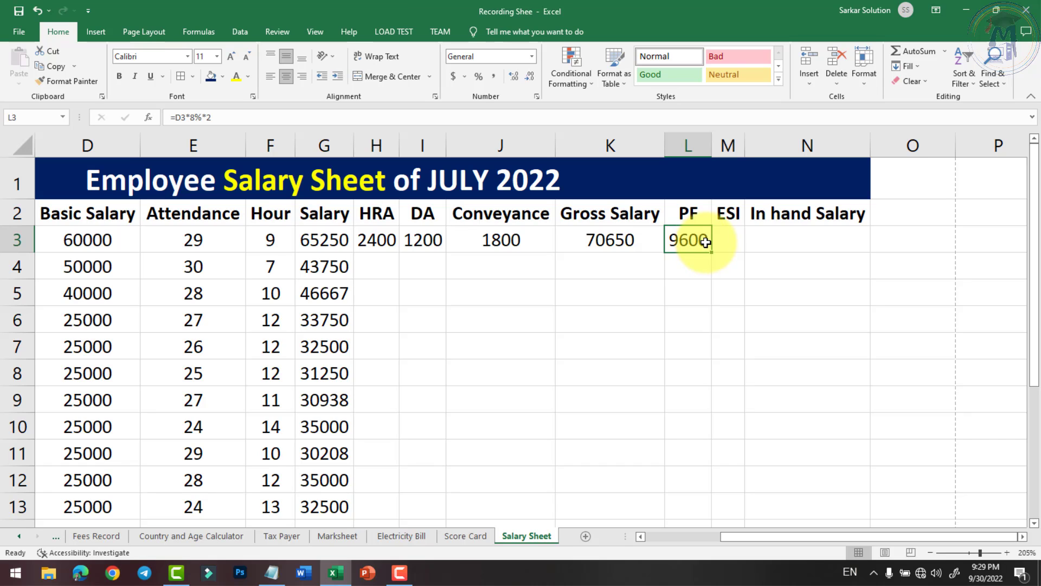
# - Calculate the first employee's ESI in M3 as 2% of basic salary with the formula =D3*2%
pyautogui.click(728, 237)
pyautogui.write('=')
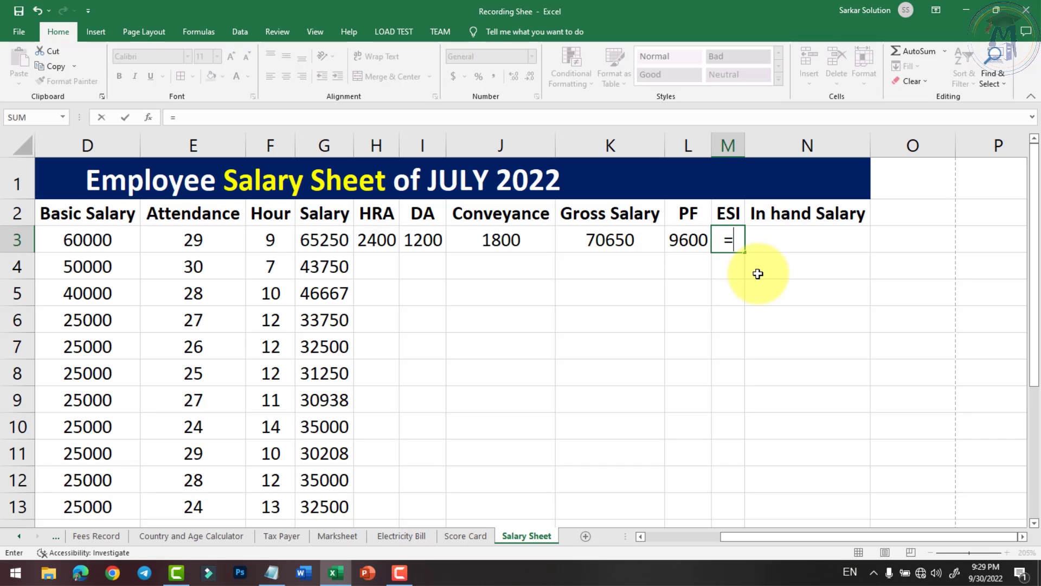
pyautogui.write('d3')
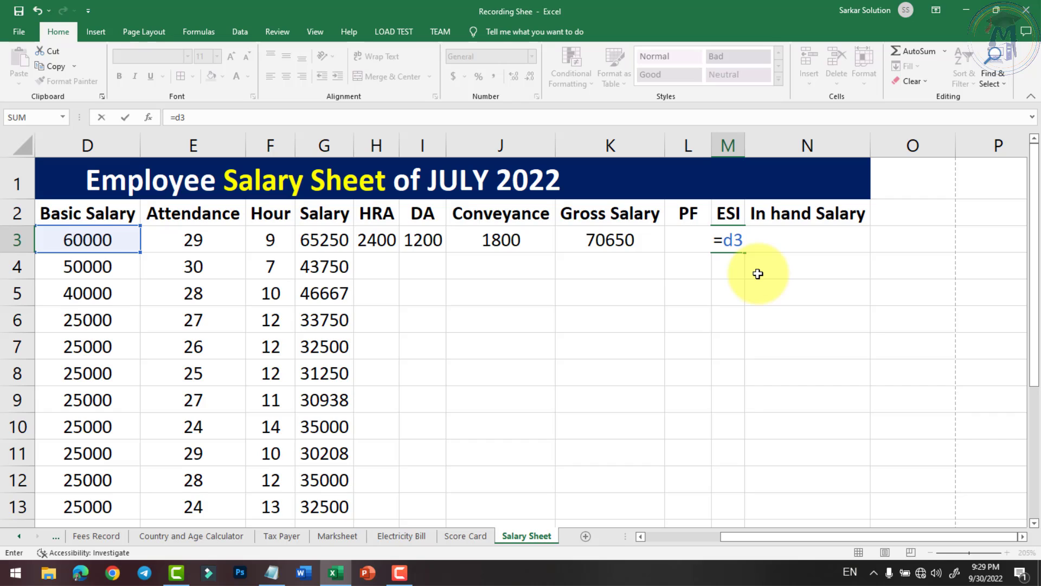
pyautogui.write('*2%')
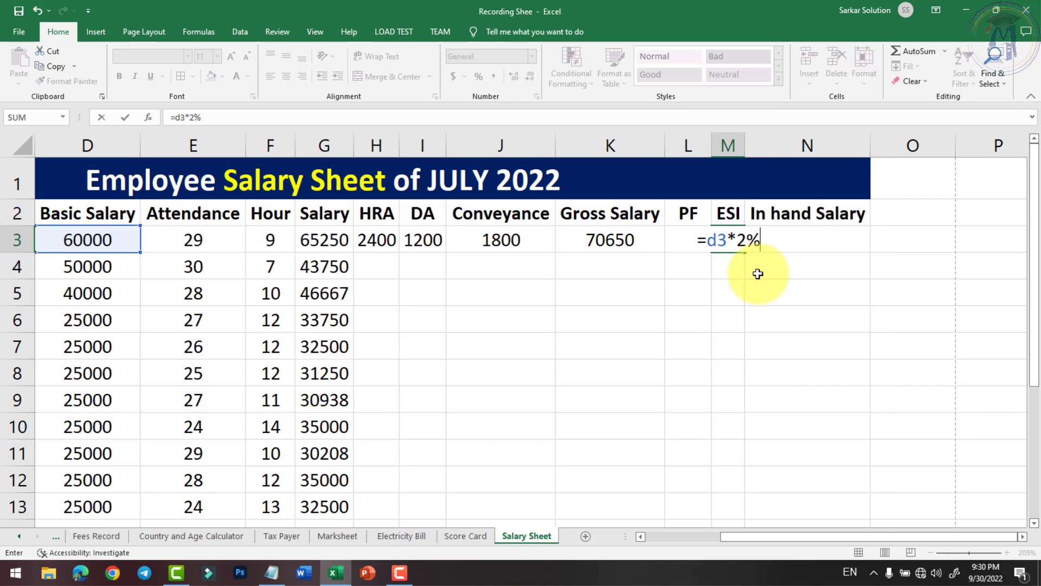
pyautogui.press('Return')
pyautogui.click(729, 241)
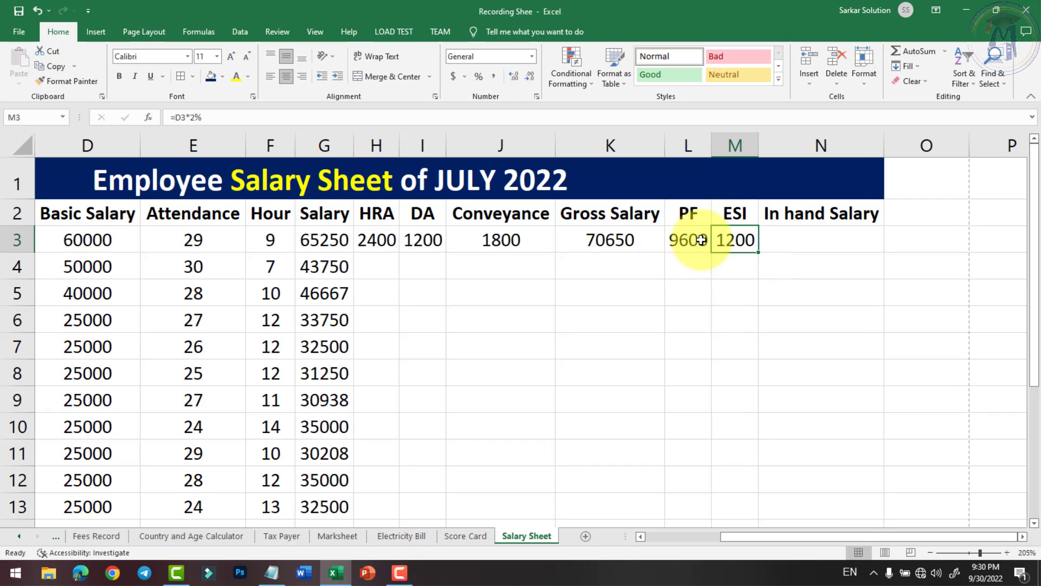
# - Examine the PF and ESI formulas in L3 and M3 against the first employee's basic salary and gross salary
pyautogui.click(696, 240)
pyautogui.doubleClick(687, 240)
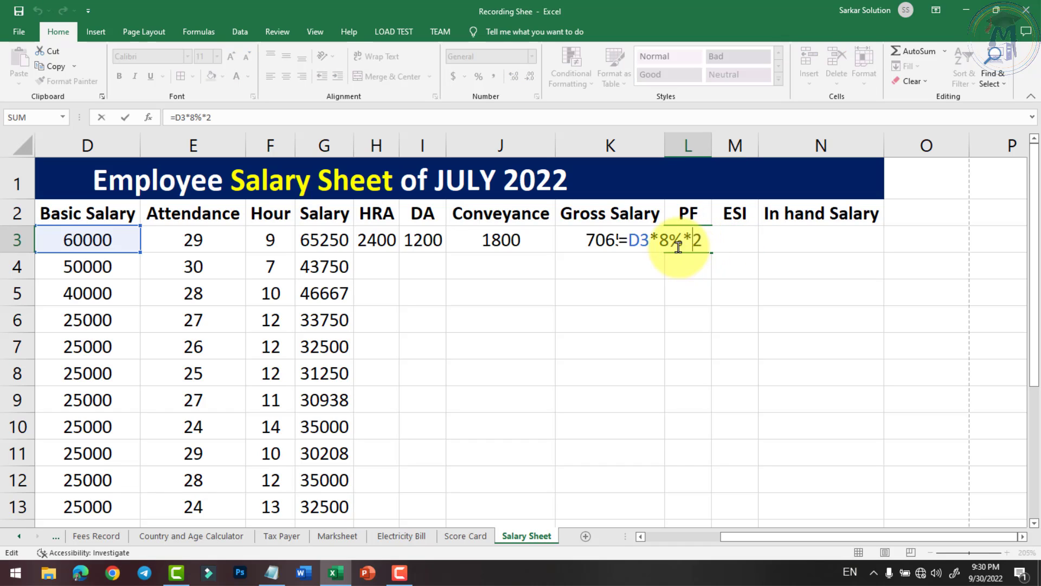
pyautogui.moveTo(635, 240); pyautogui.dragTo(679, 242)
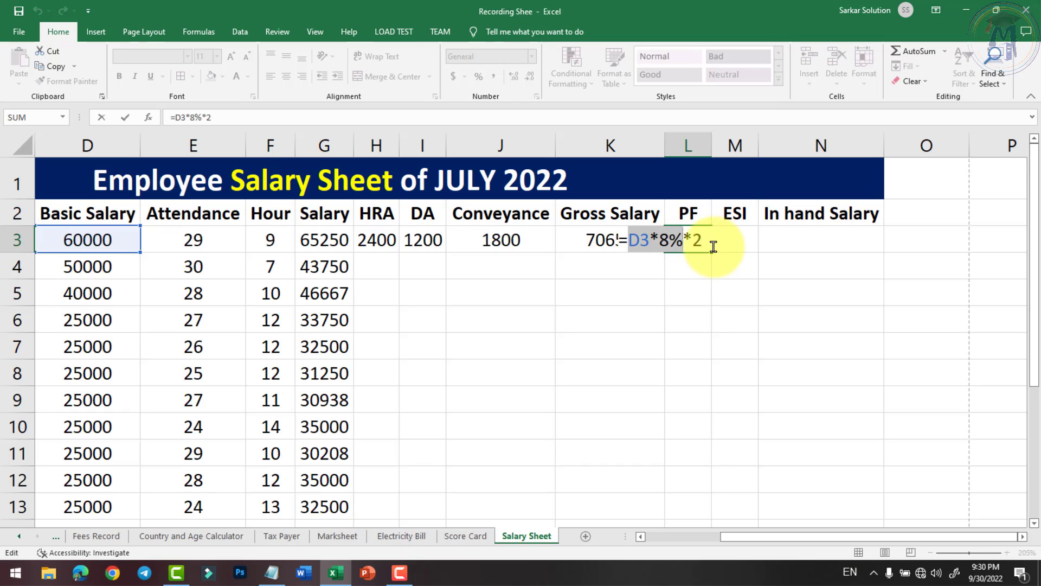
pyautogui.press('Return')
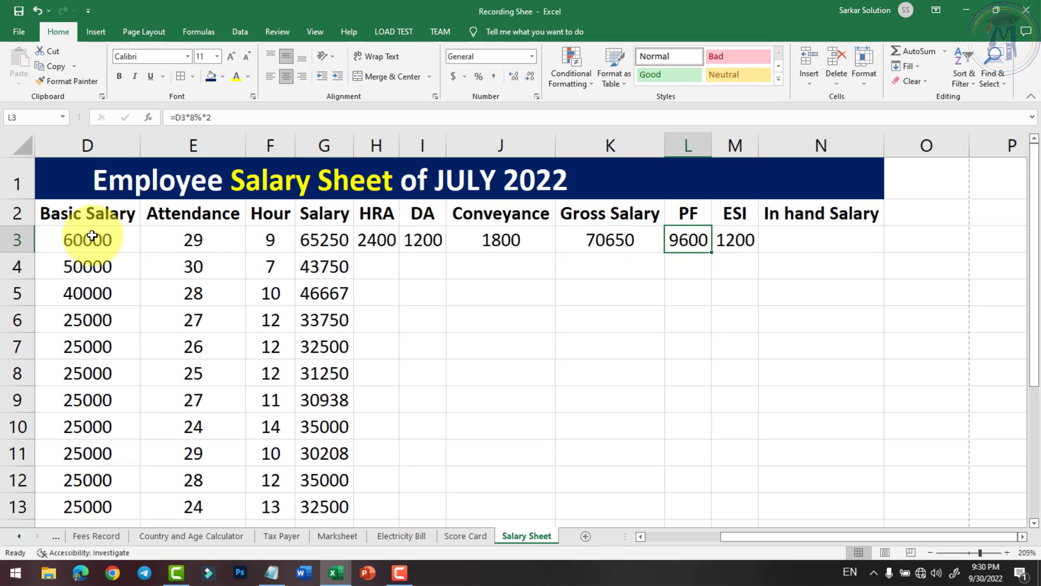
pyautogui.click(735, 237)
pyautogui.click(699, 235)
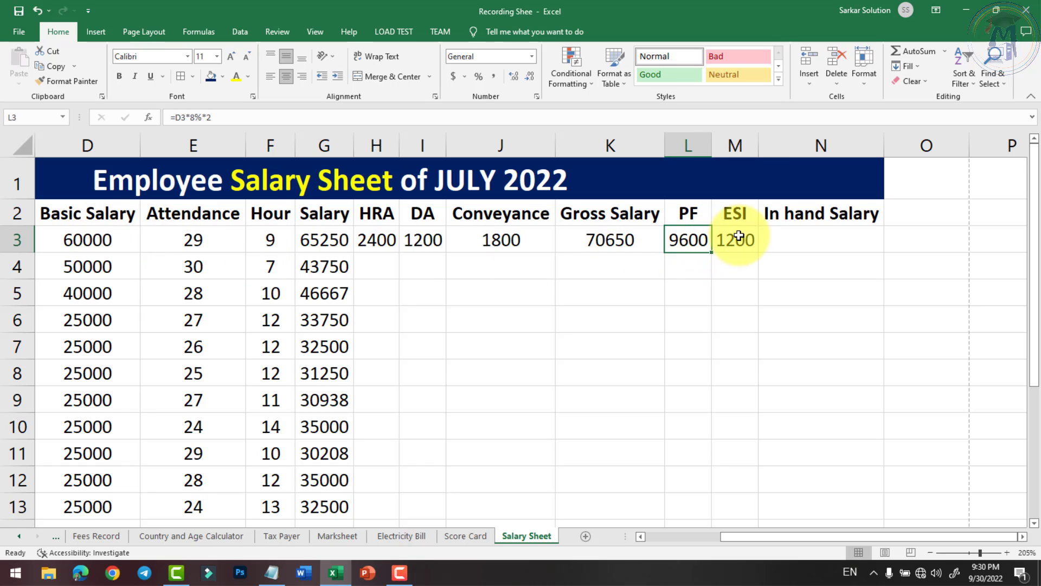
pyautogui.click(739, 236)
pyautogui.doubleClick(717, 239)
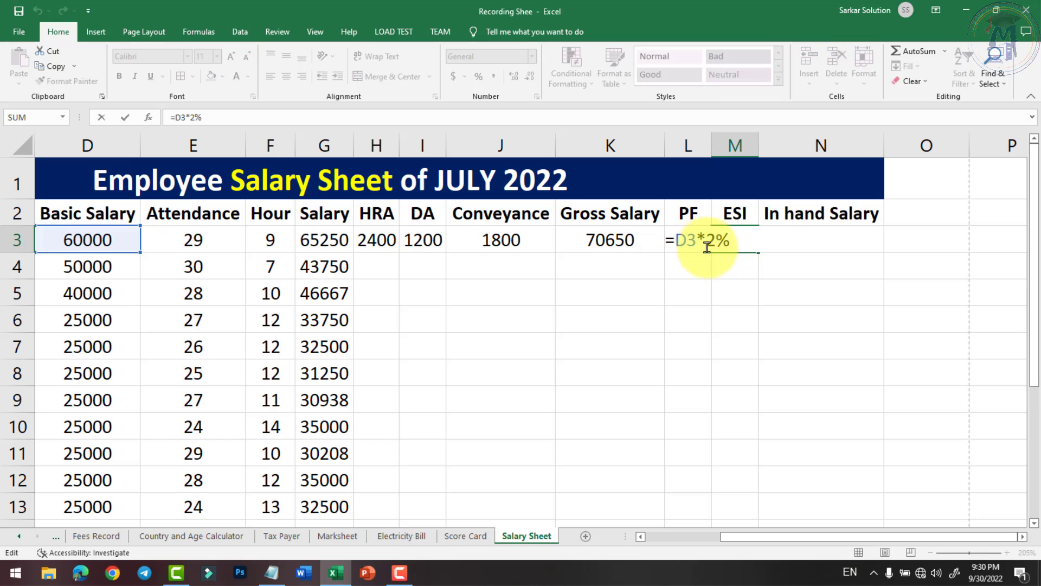
pyautogui.press('Return')
pyautogui.doubleClick(690, 244)
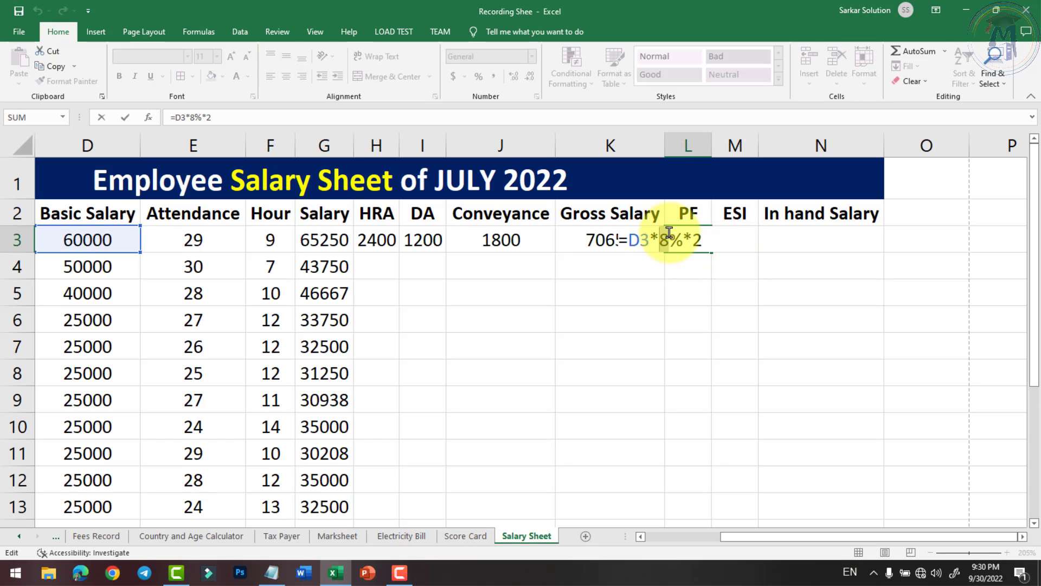
pyautogui.press('Return')
pyautogui.click(85, 245)
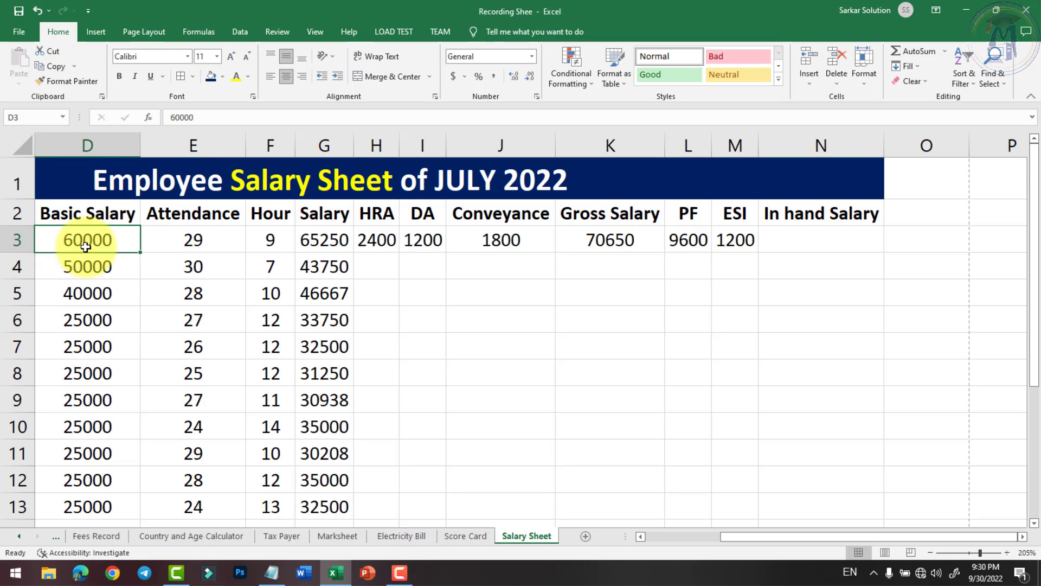
pyautogui.click(606, 242)
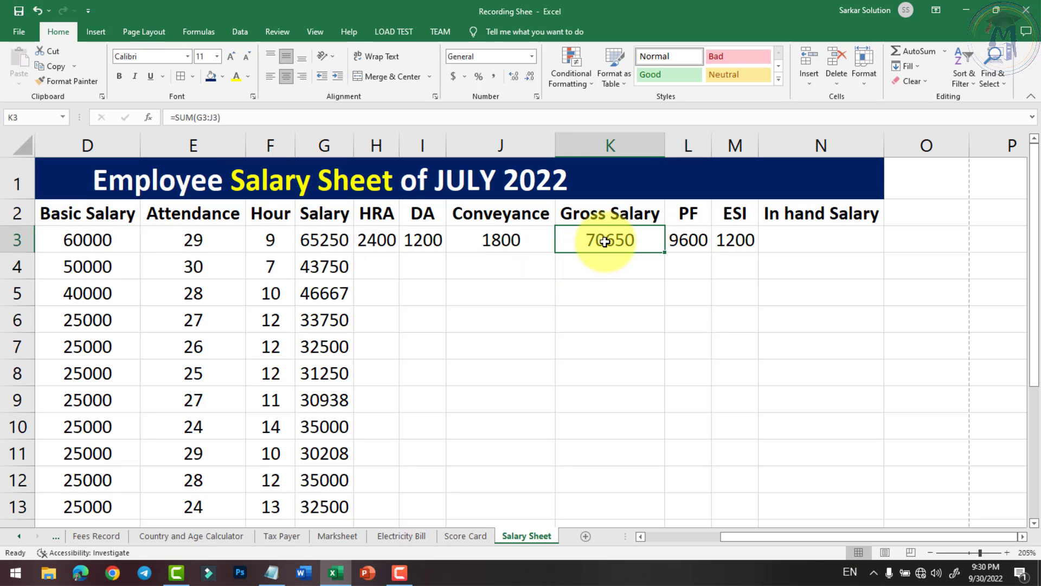
# - Calculate the first employee's in-hand salary in N3 by deducting 10% of basic salary from gross salary with the formula =K3-D3*10%
pyautogui.click(831, 236)
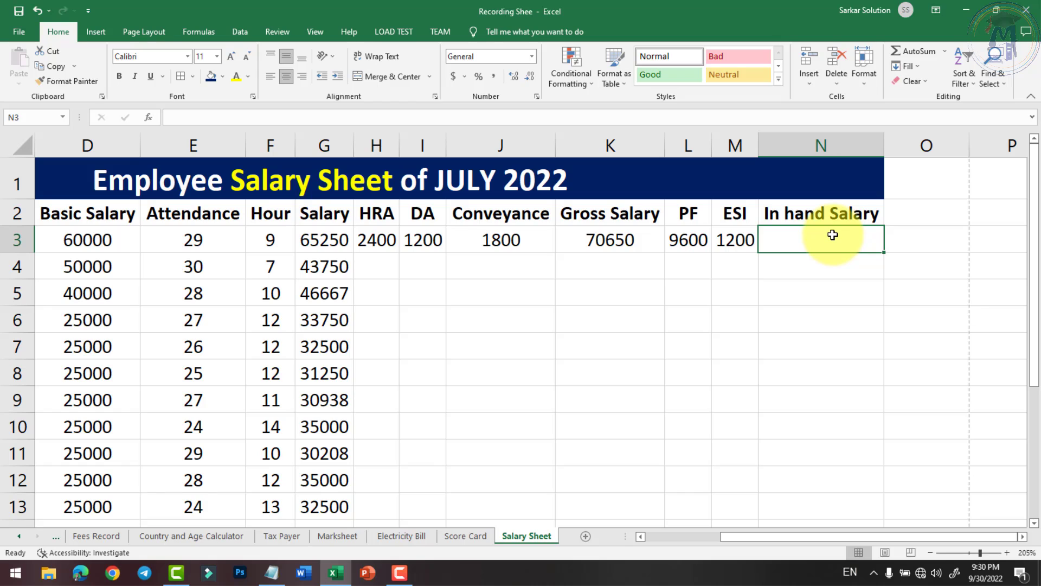
pyautogui.write('=')
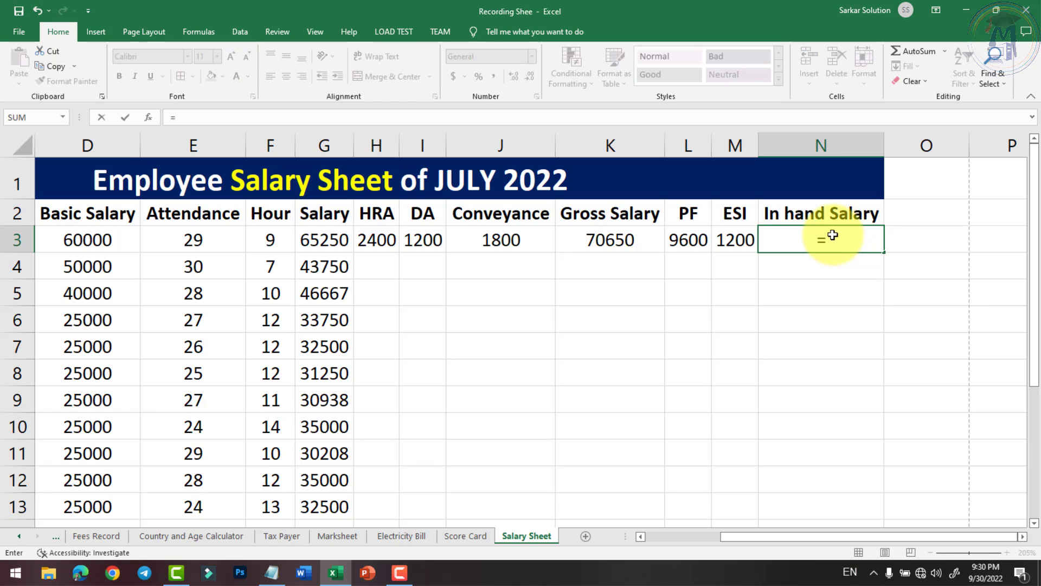
pyautogui.click(603, 240)
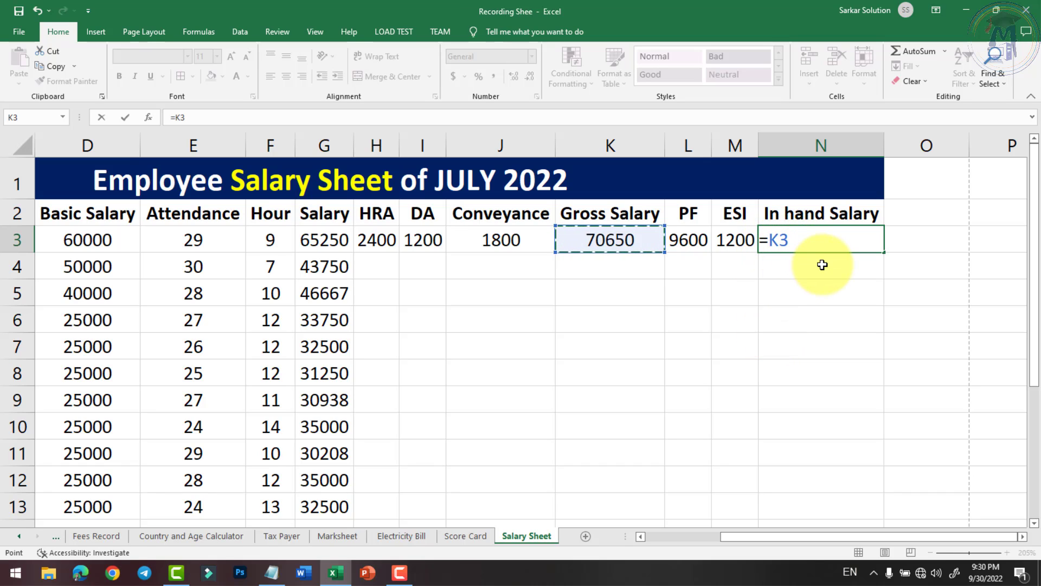
pyautogui.write('-d3*10%')
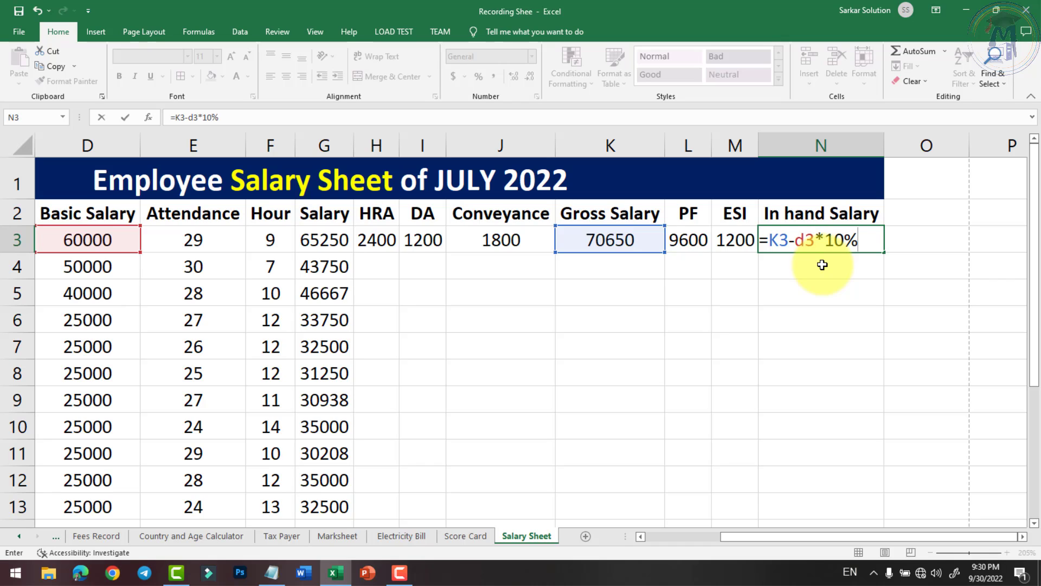
pyautogui.press('Return')
pyautogui.click(813, 242)
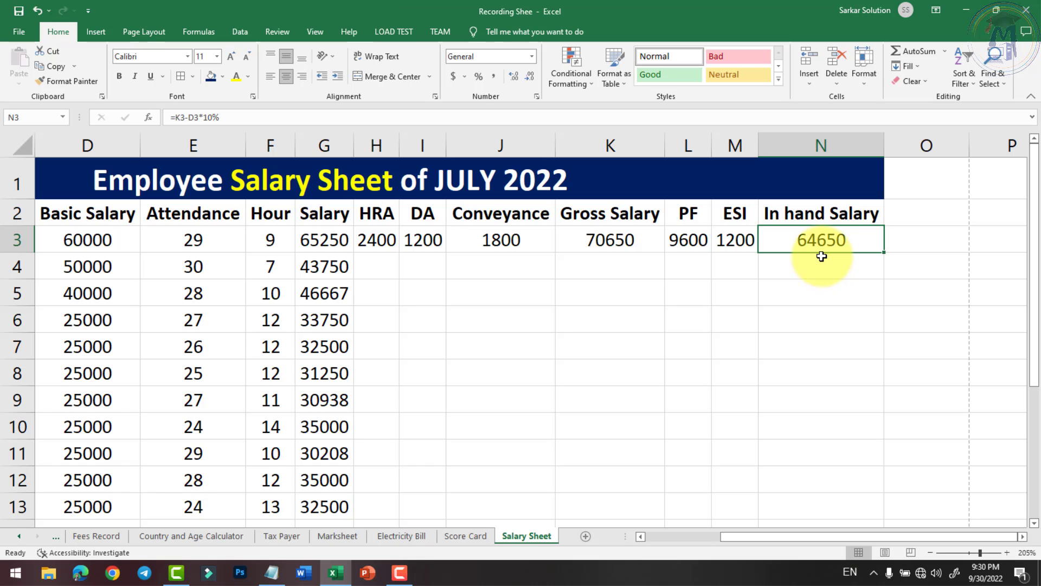
# - Review the first employee's earnings from salary to conveyance, the gross salary, and the PF and ESI deductions in row 3
pyautogui.moveTo(333, 240); pyautogui.dragTo(509, 236)
pyautogui.click(609, 243)
pyautogui.click(691, 247)
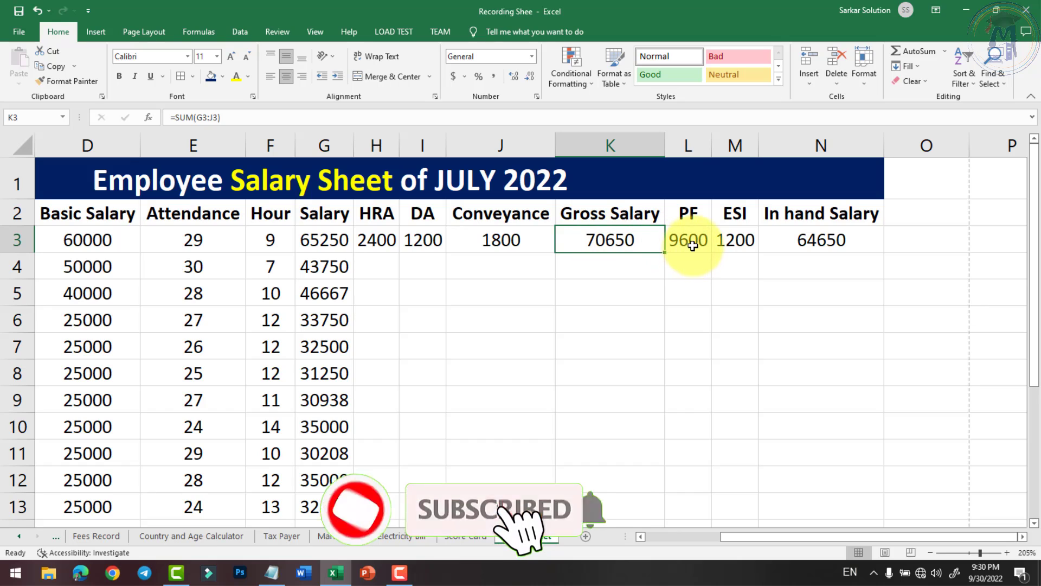
pyautogui.click(732, 243)
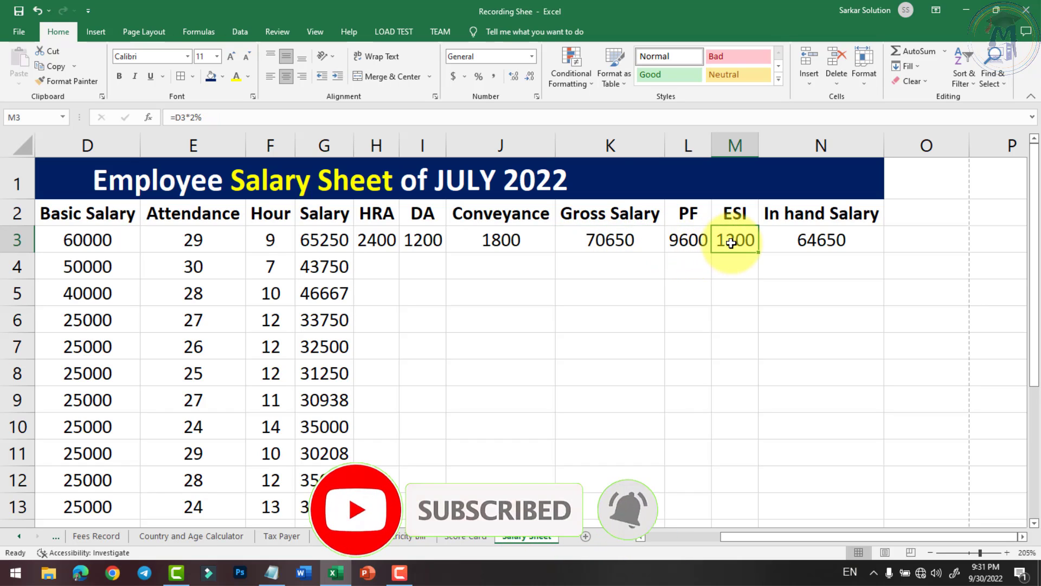
# - Fill the first employee's formulas from HRA to in-hand salary in H3:N3 down through row 17
pyautogui.click(835, 242)
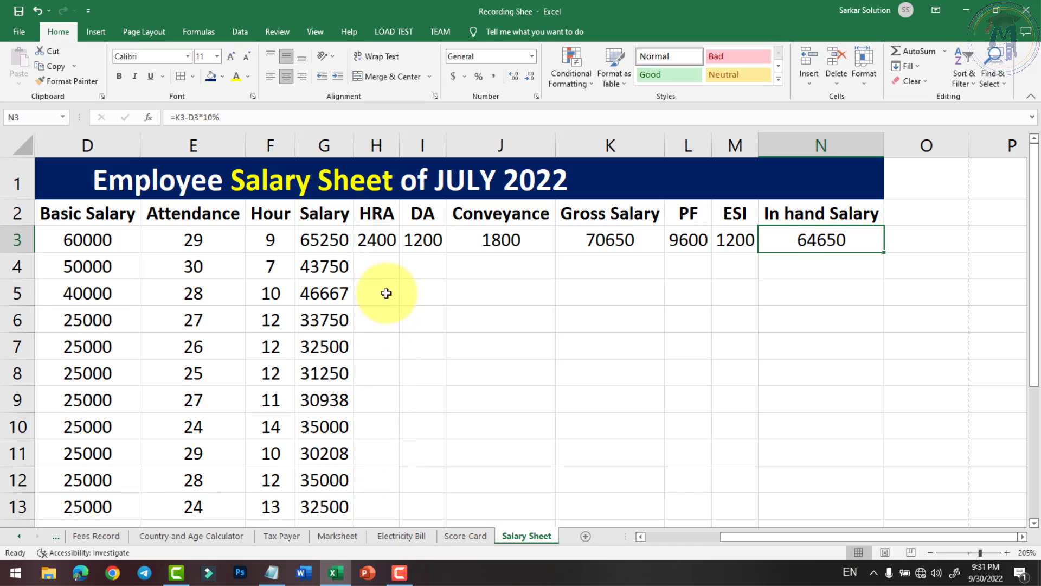
pyautogui.moveTo(388, 233); pyautogui.dragTo(823, 493)
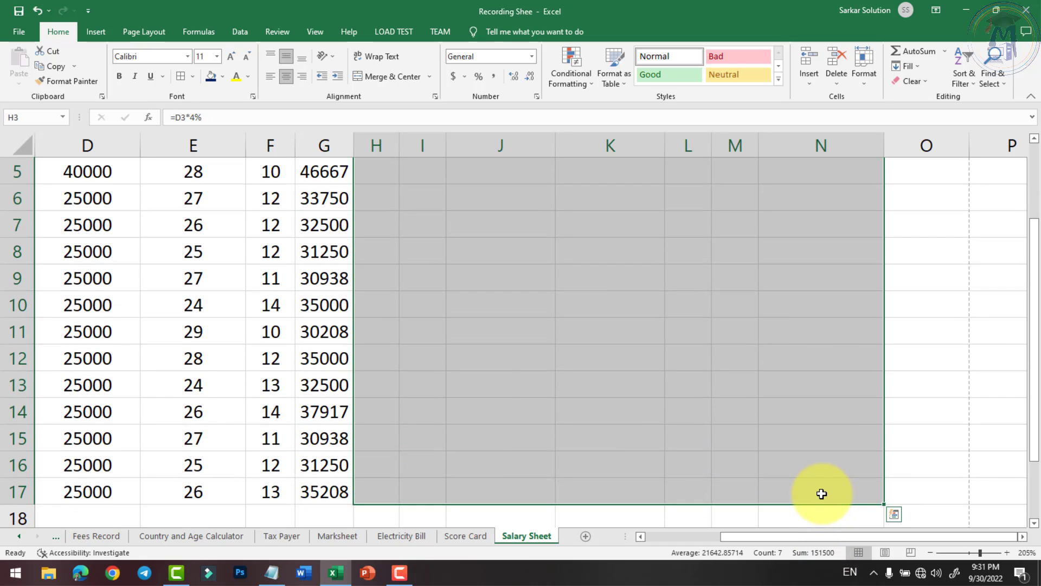
pyautogui.hotkey('ctrl', 'd')
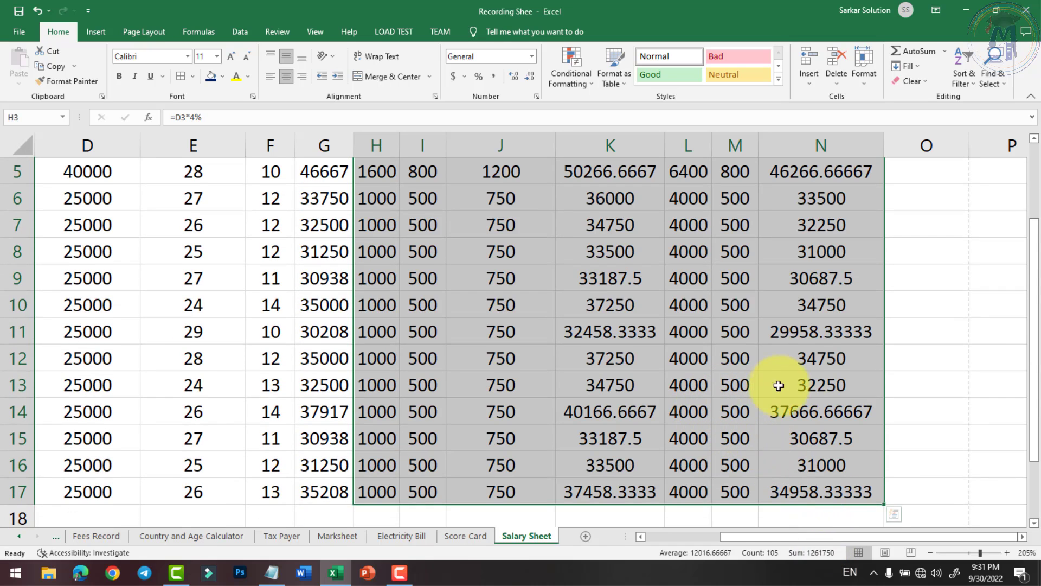
pyautogui.scroll(1, 792, 368)
pyautogui.click(831, 288)
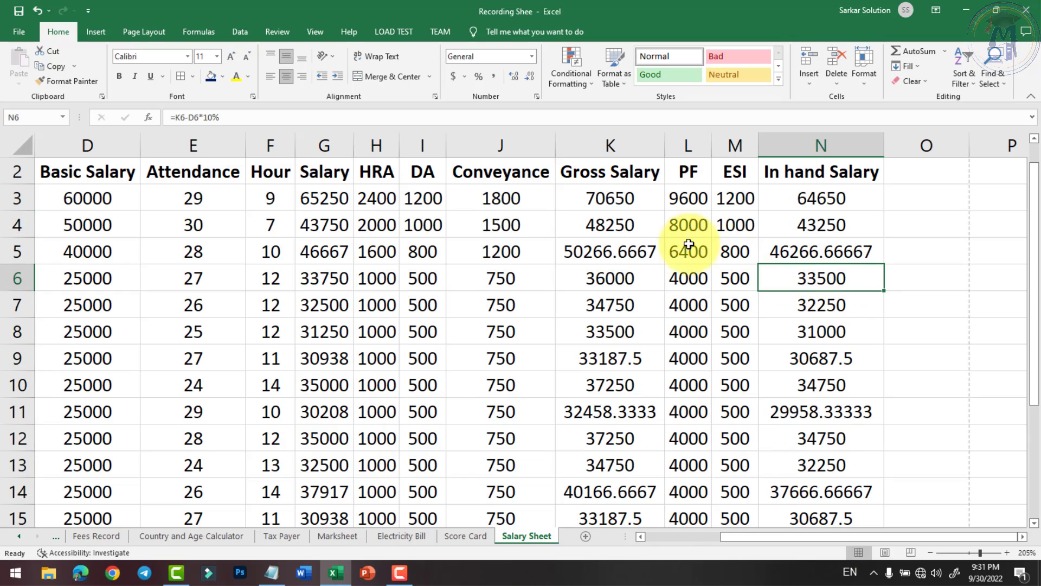
# - Reduce the gross salary, PF, ESI and in-hand salary values in K3:N17 to zero decimal places
pyautogui.moveTo(611, 198); pyautogui.dragTo(780, 488)
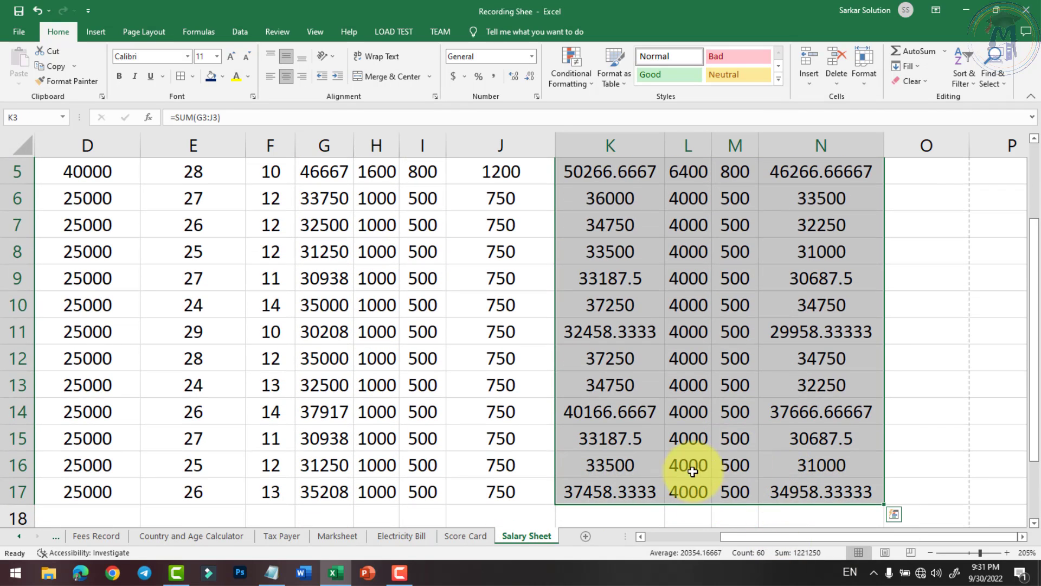
pyautogui.click(529, 82)
pyautogui.click(530, 82)
pyautogui.click(530, 80)
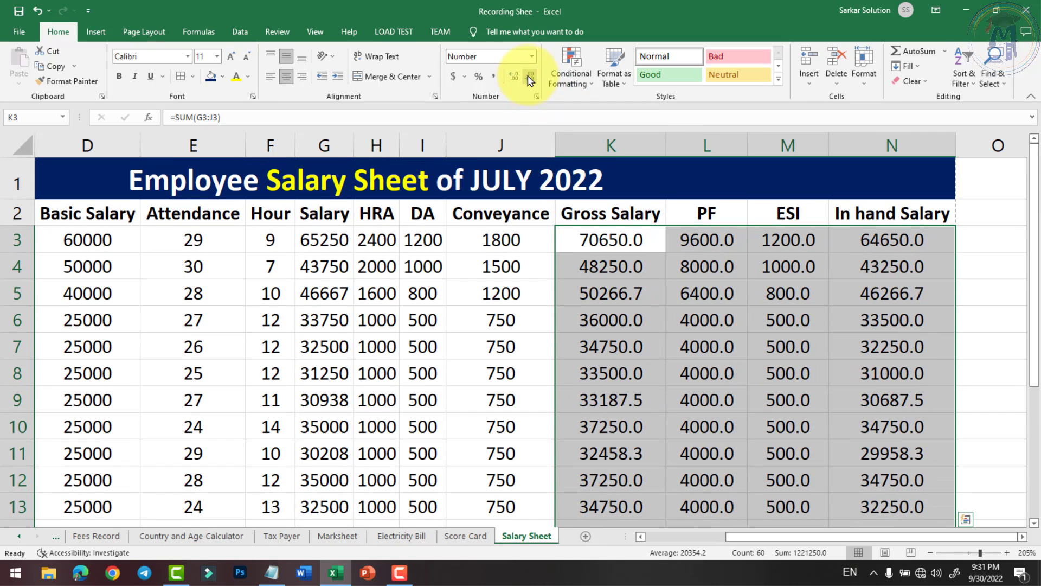
pyautogui.click(529, 80)
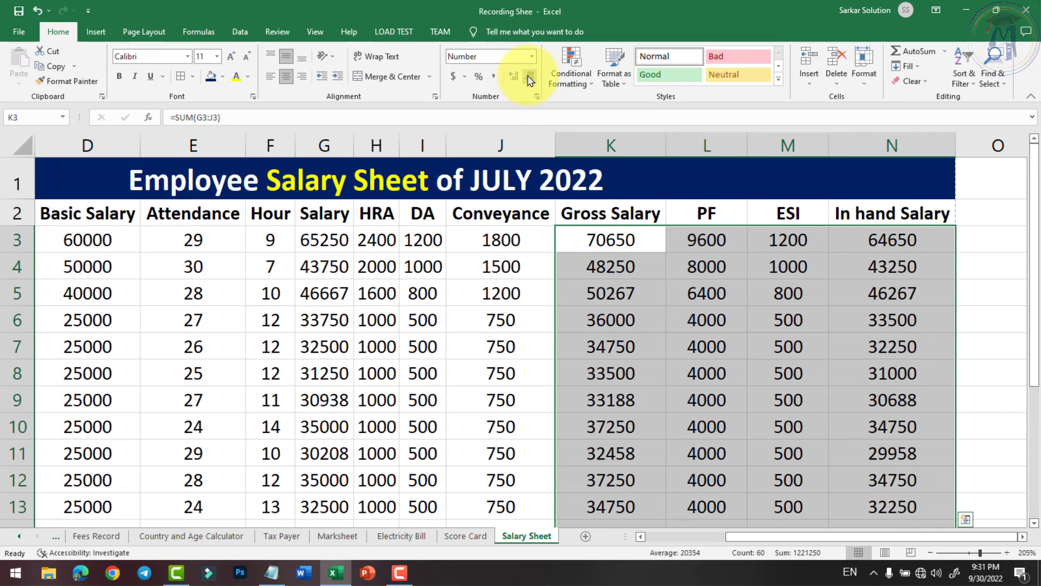
pyautogui.click(738, 268)
pyautogui.scroll(-2, 767, 291)
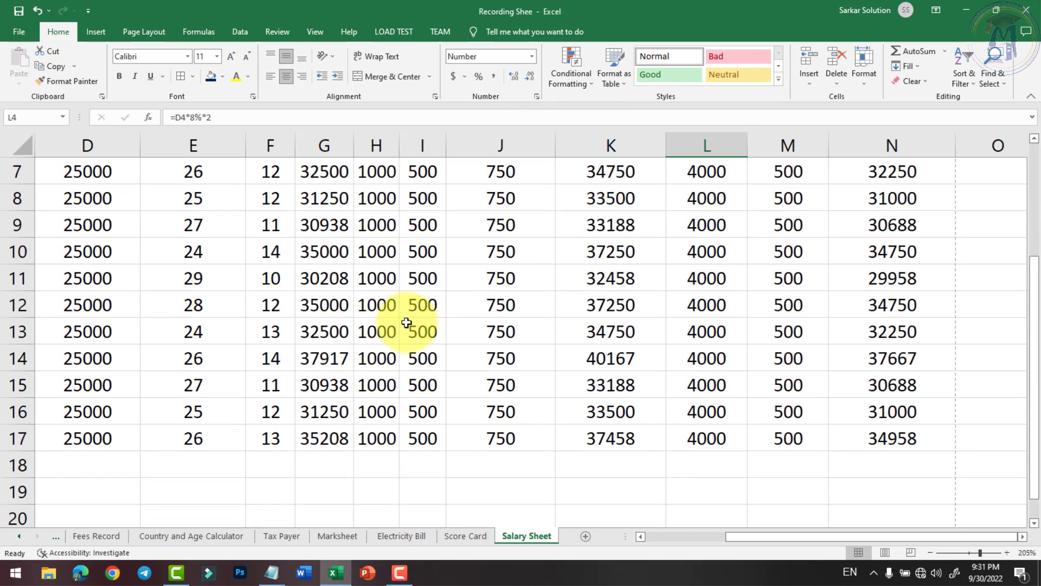
pyautogui.scroll(2, 415, 339)
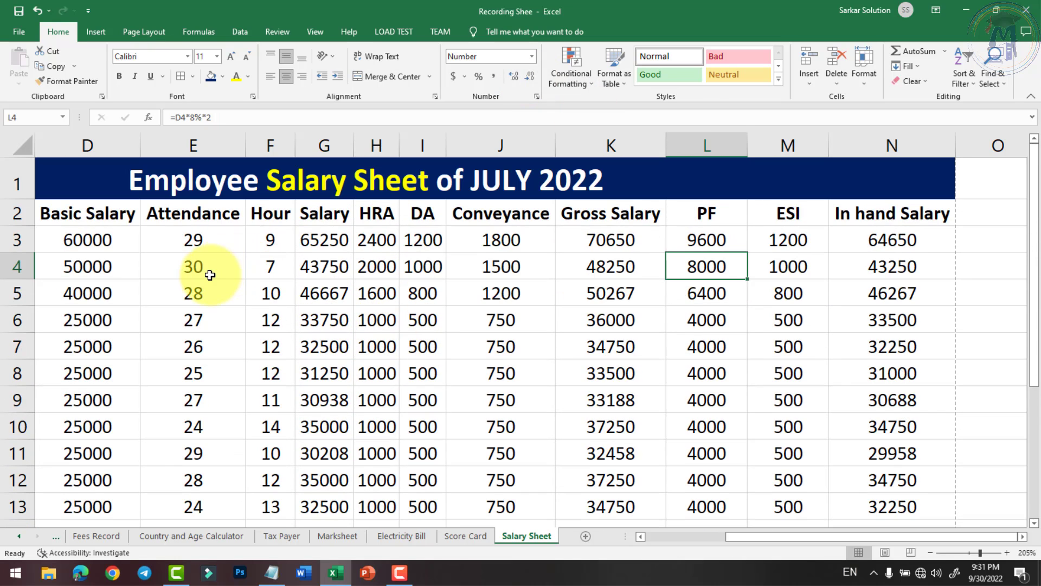
# - Apply borders to every cell of the salary table, from the ID header in A2 to N17
pyautogui.moveTo(55, 213); pyautogui.dragTo(813, 472)
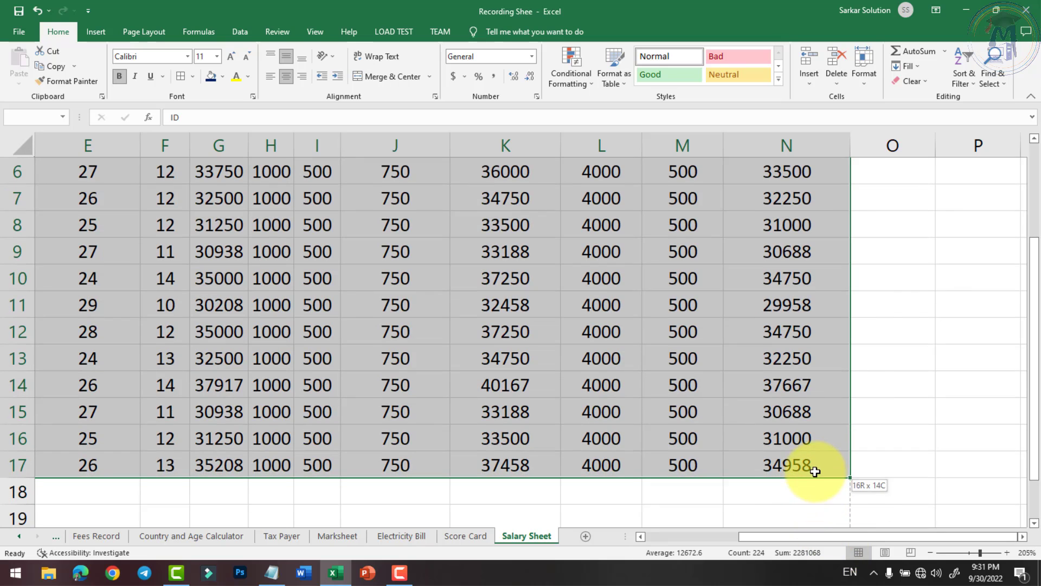
pyautogui.click(181, 78)
pyautogui.scroll(-2, 779, 353)
pyautogui.moveTo(853, 537); pyautogui.dragTo(950, 534)
pyautogui.scroll(2, 848, 418)
pyautogui.scroll(-2, 927, 362)
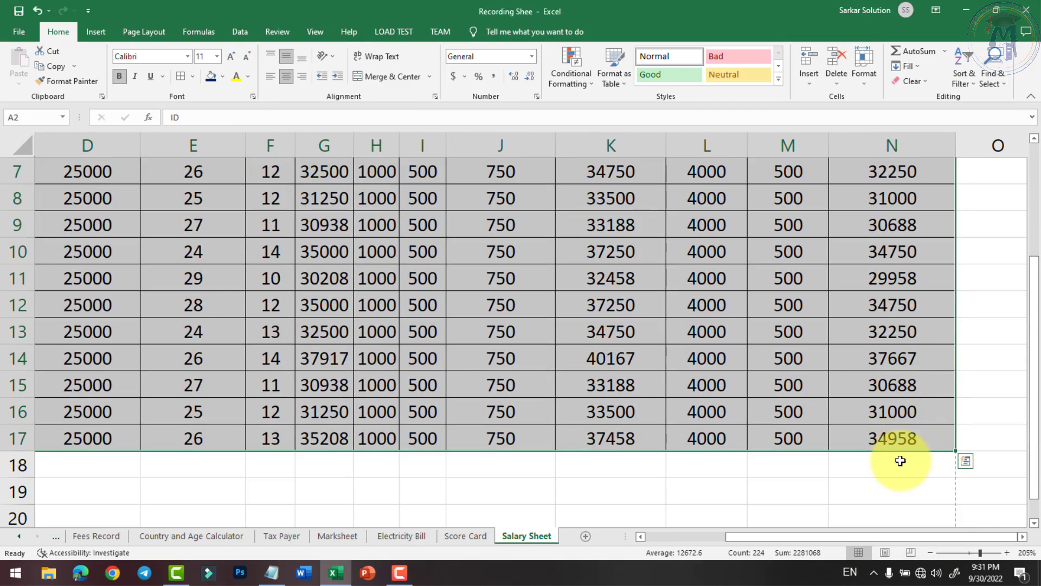
pyautogui.click(900, 460)
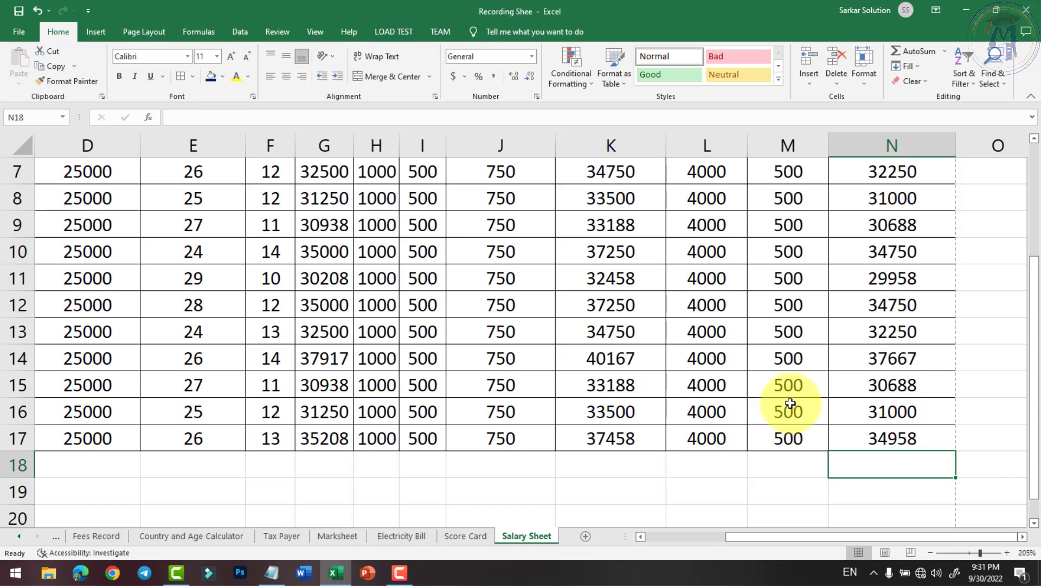
pyautogui.scroll(2, 705, 398)
pyautogui.moveTo(767, 536); pyautogui.dragTo(662, 536)
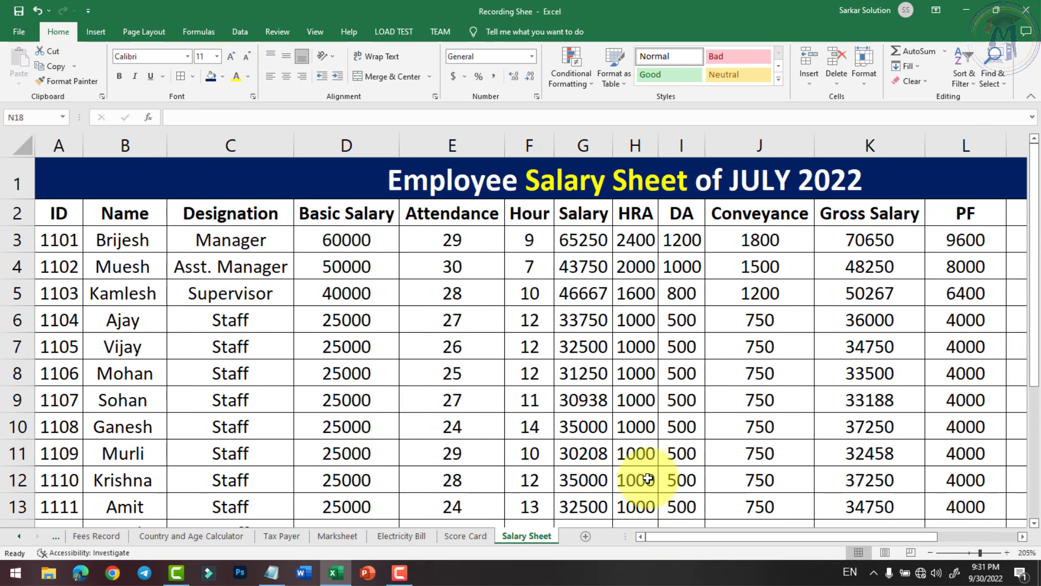
# - Auto-fit the HRA column H so its values fit at the reduced zoom
pyautogui.click(455, 233)
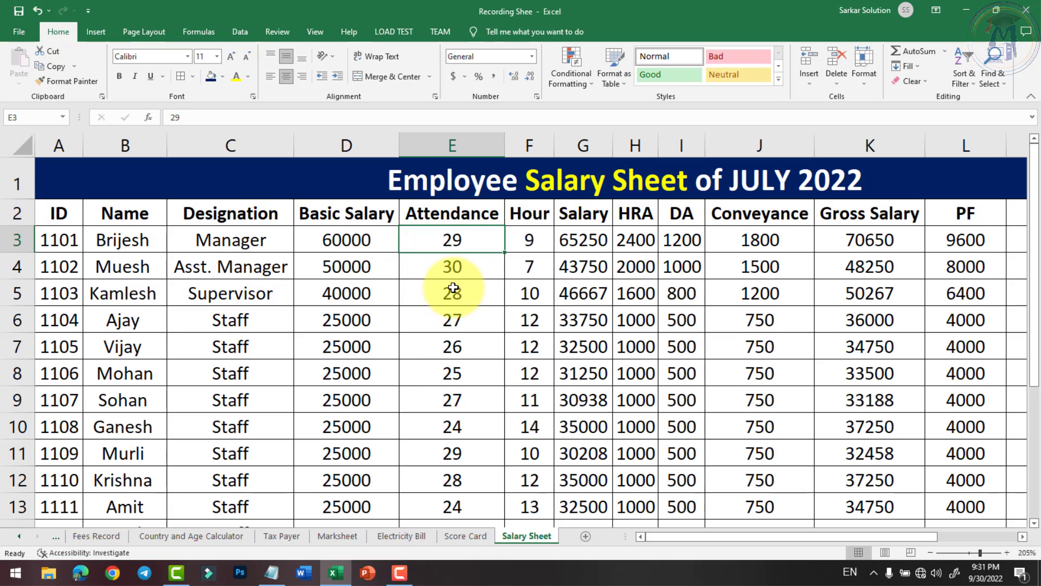
pyautogui.scroll(-1, 464, 239)
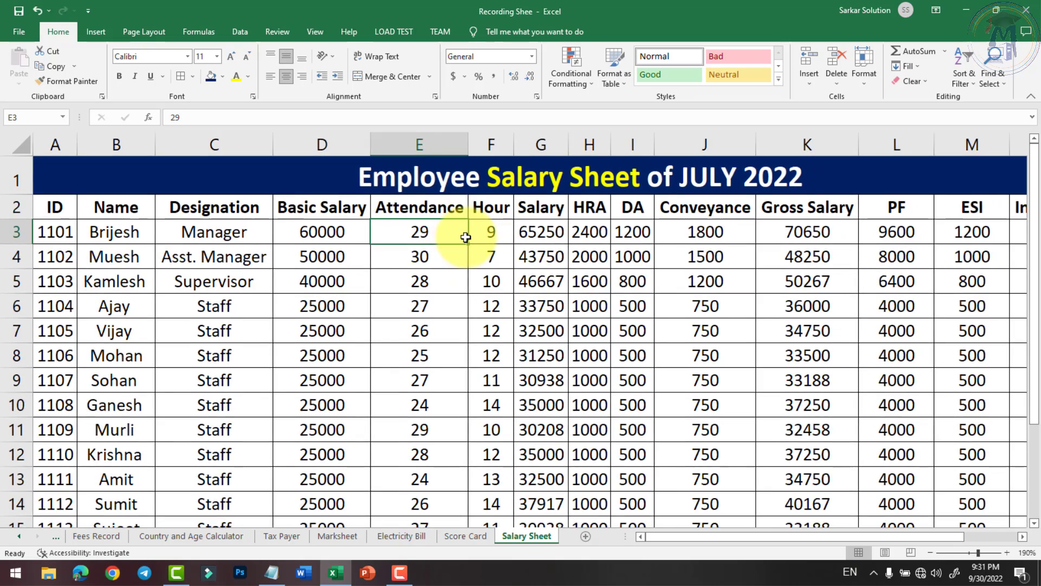
pyautogui.scroll(-2, 465, 237)
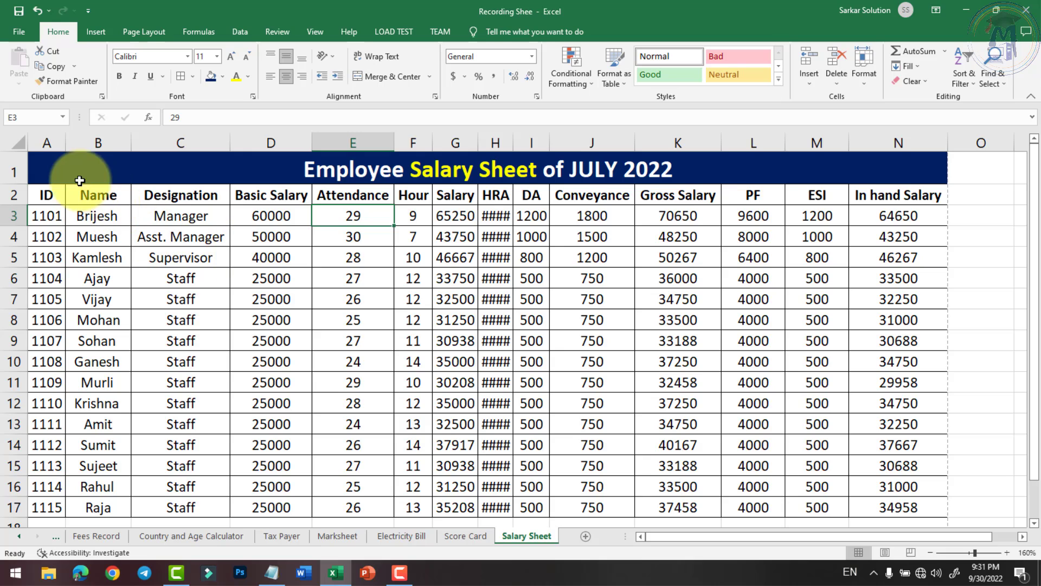
pyautogui.scroll(1, 79, 181)
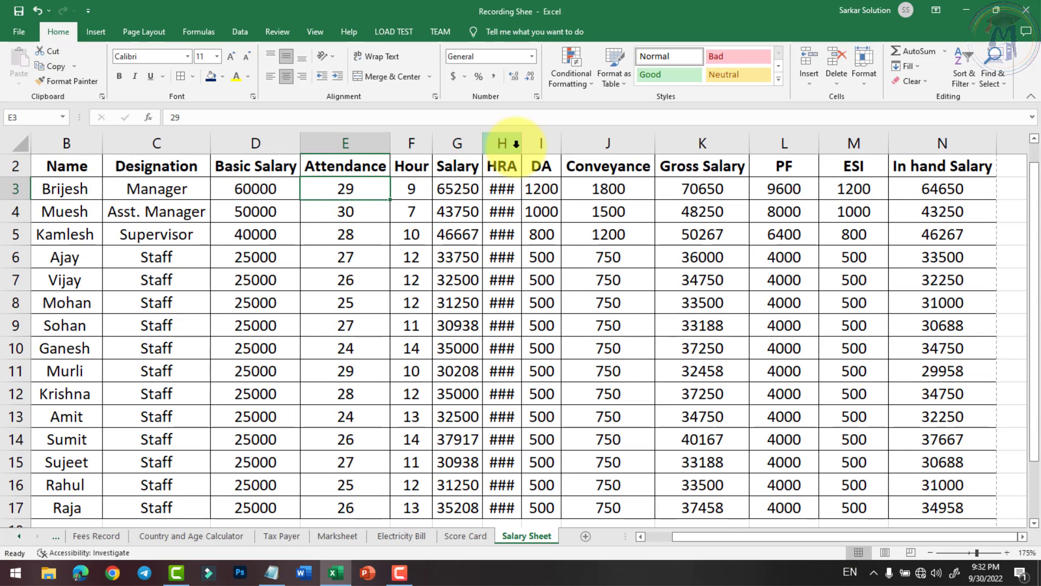
pyautogui.doubleClick(519, 145)
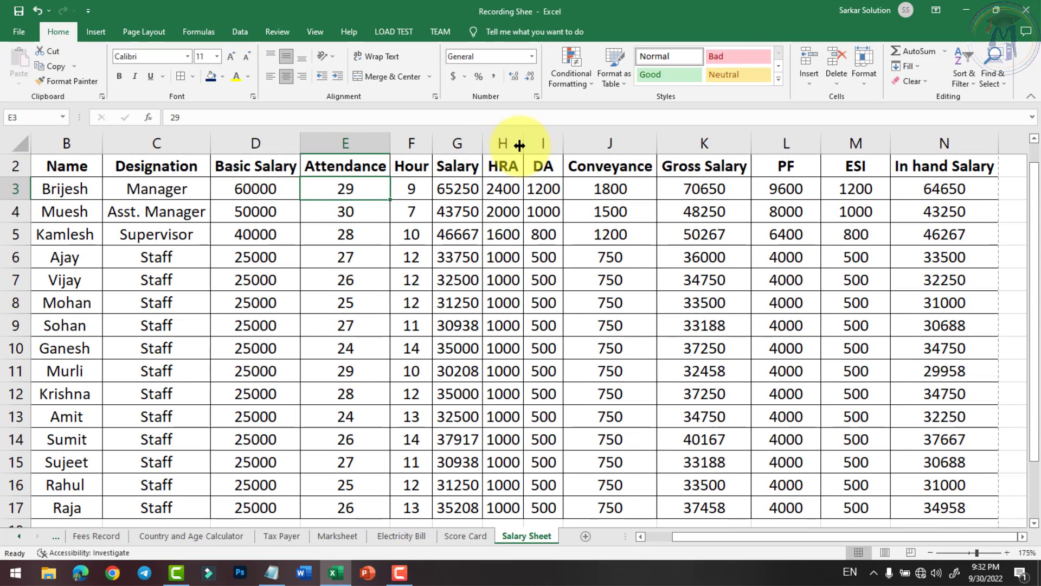
# - Check the salary sheet's page layout in the print preview and return to the worksheet
pyautogui.click(17, 36)
pyautogui.click(48, 253)
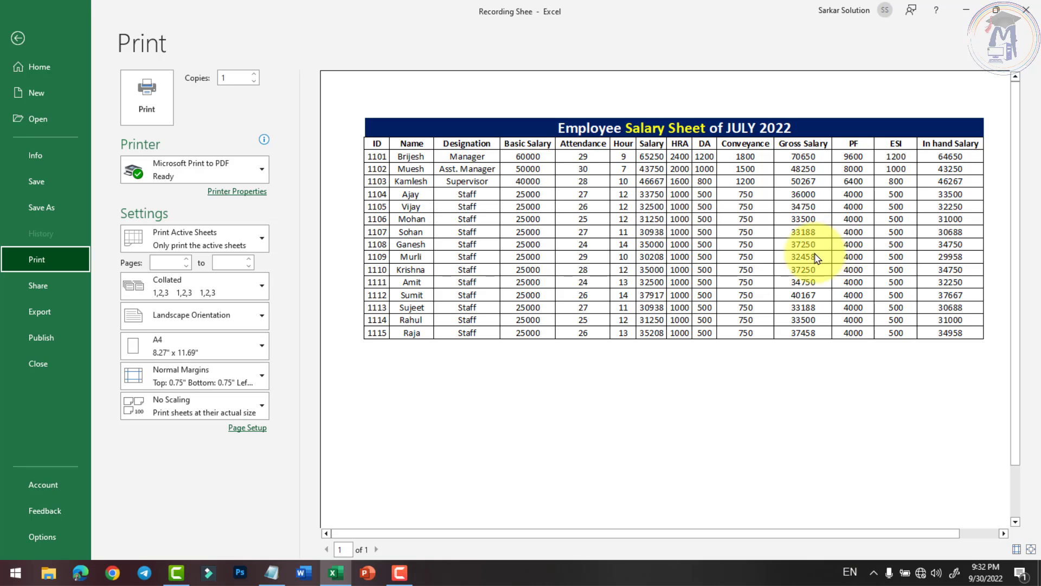
pyautogui.click(18, 37)
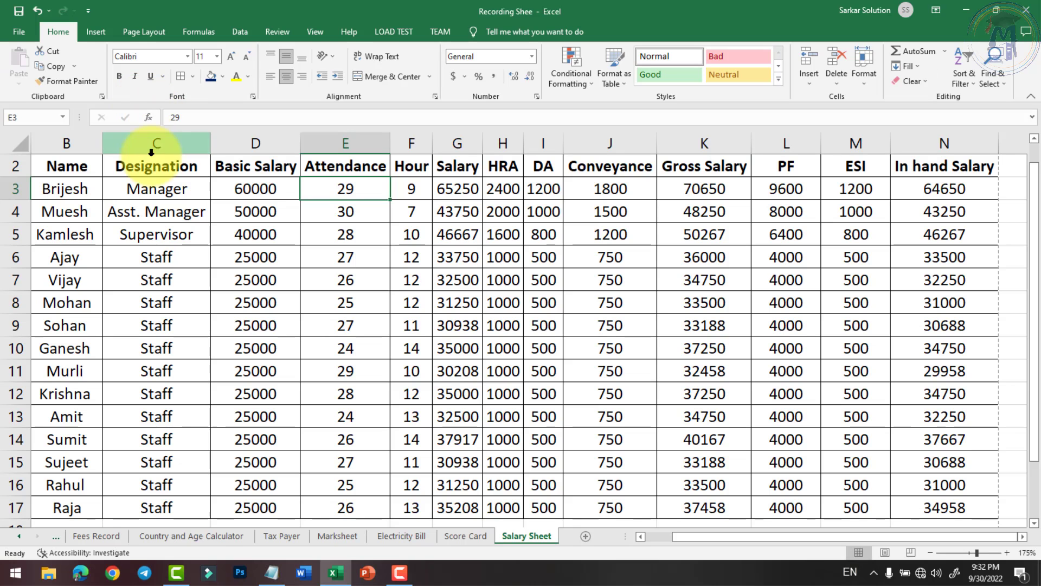
pyautogui.click(17, 36)
pyautogui.click(55, 257)
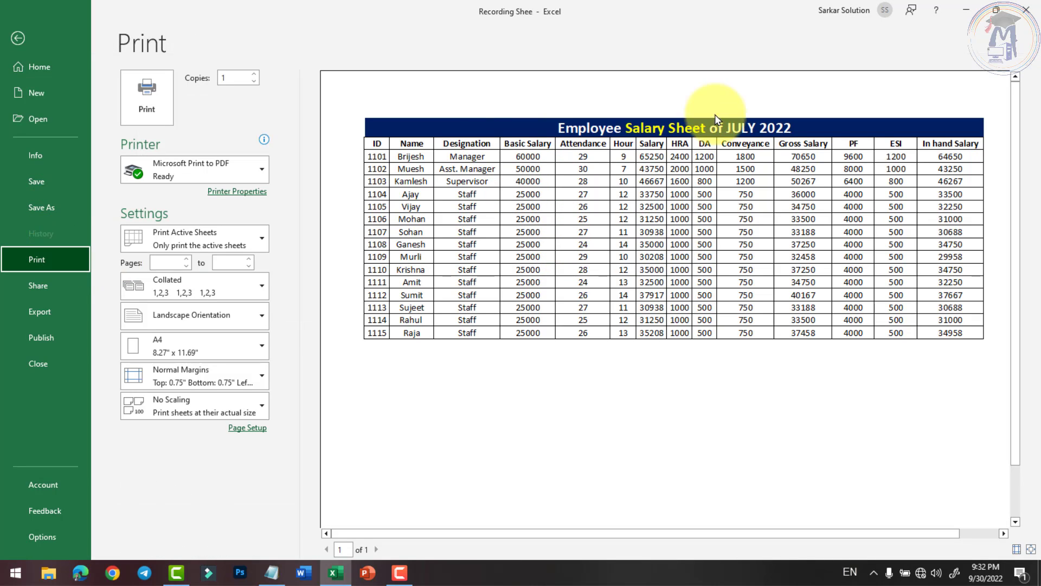
pyautogui.click(18, 37)
# - Review the first employee's formulas in row 3 for salary, HRA, DA, gross salary, PF, ESI and in-hand salary
pyautogui.click(461, 188)
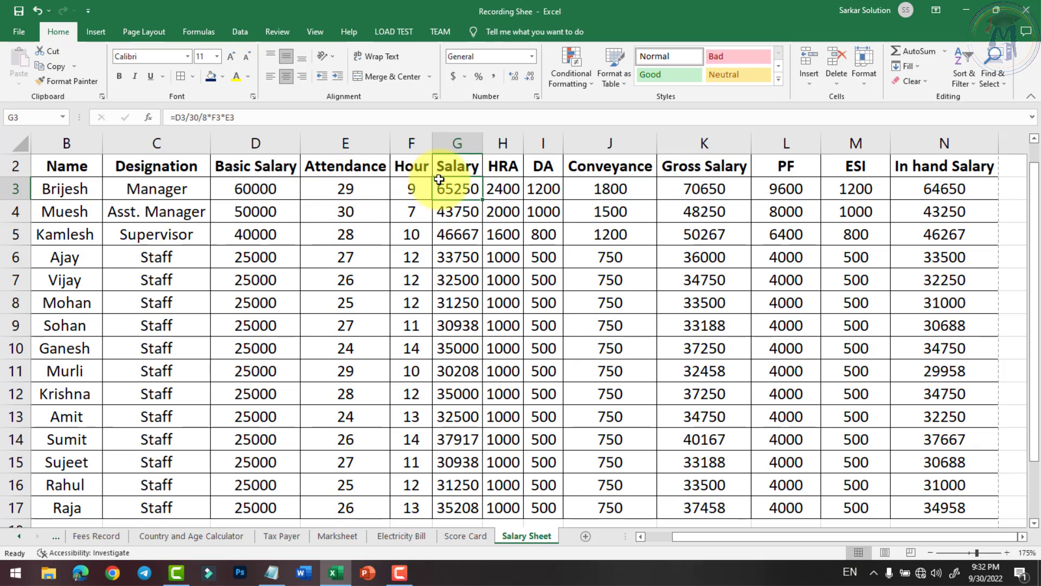
pyautogui.click(500, 190)
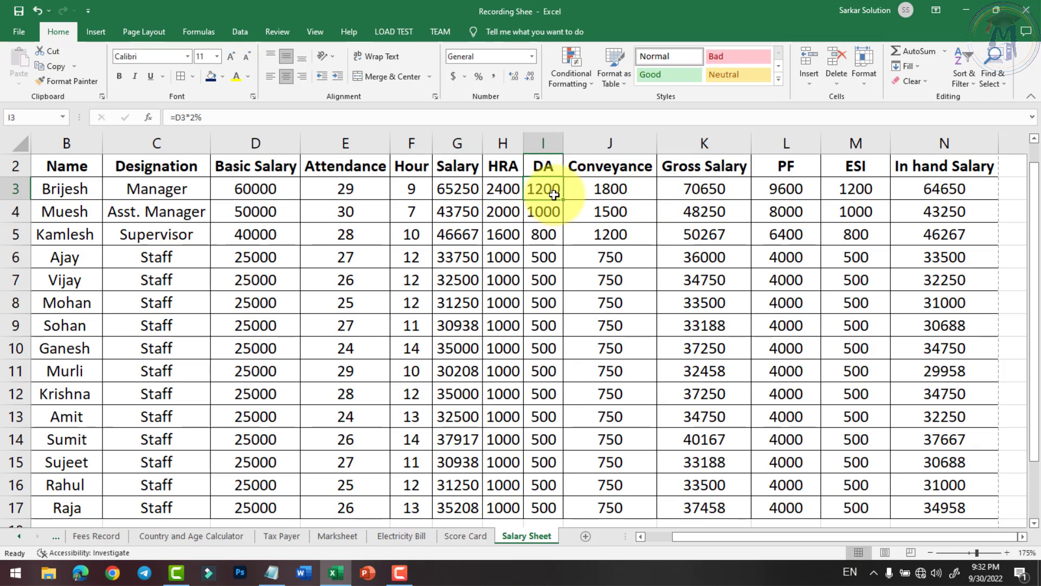
pyautogui.click(704, 188)
pyautogui.click(797, 193)
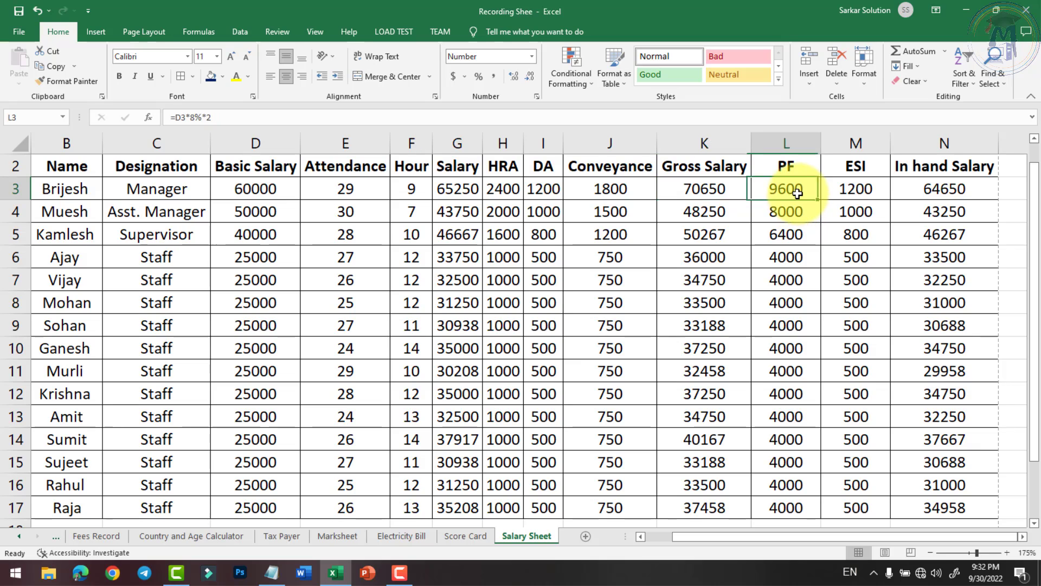
pyautogui.click(858, 184)
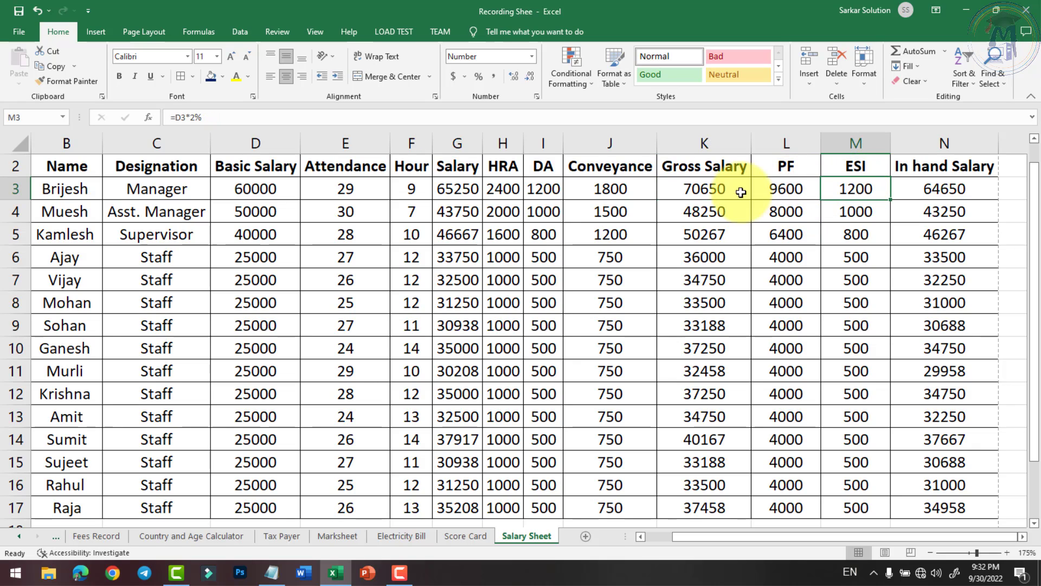
pyautogui.click(960, 188)
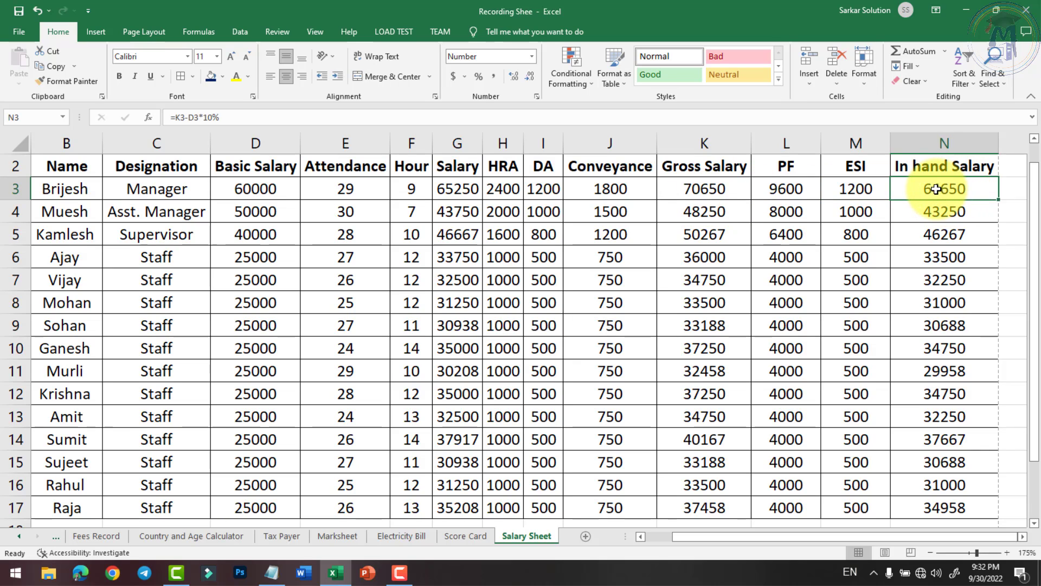
pyautogui.scroll(-2, 884, 352)
pyautogui.scroll(3, 344, 239)
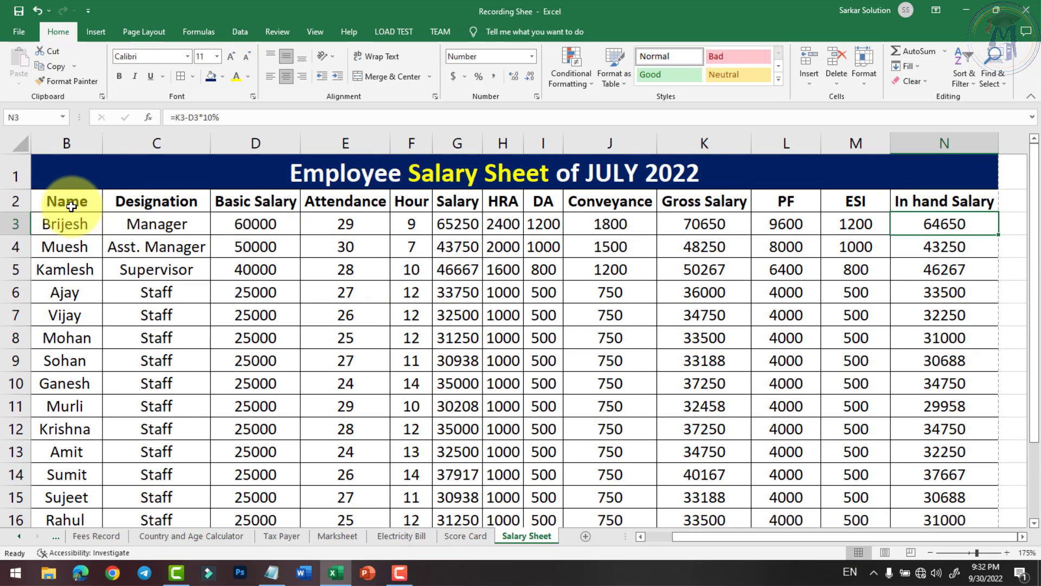
# - Fill the header cells B2:N2, from Name to In hand Salary, with a golden-orange background
pyautogui.moveTo(71, 206); pyautogui.dragTo(982, 202)
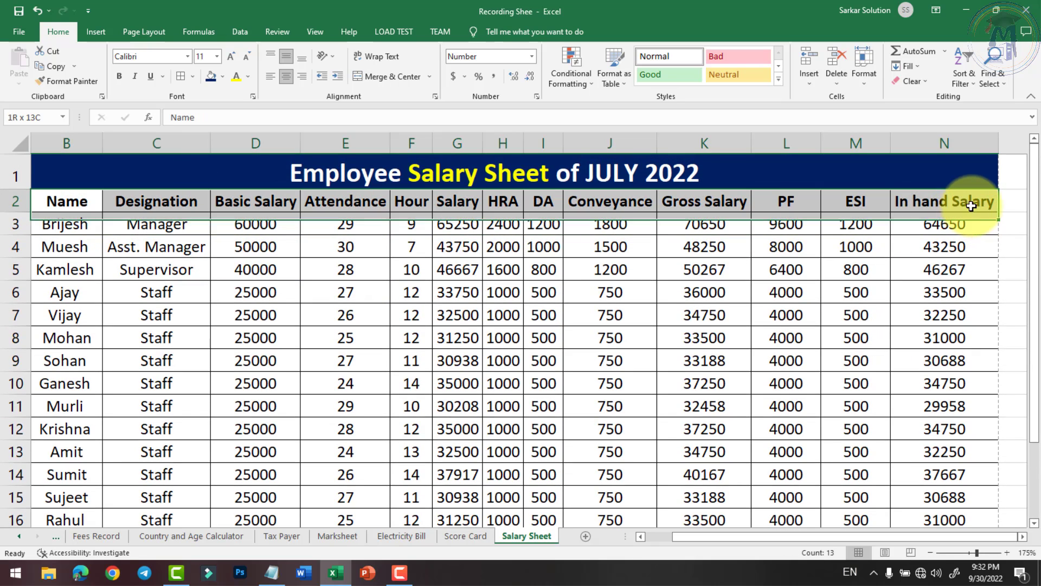
pyautogui.click(222, 77)
pyautogui.click(228, 184)
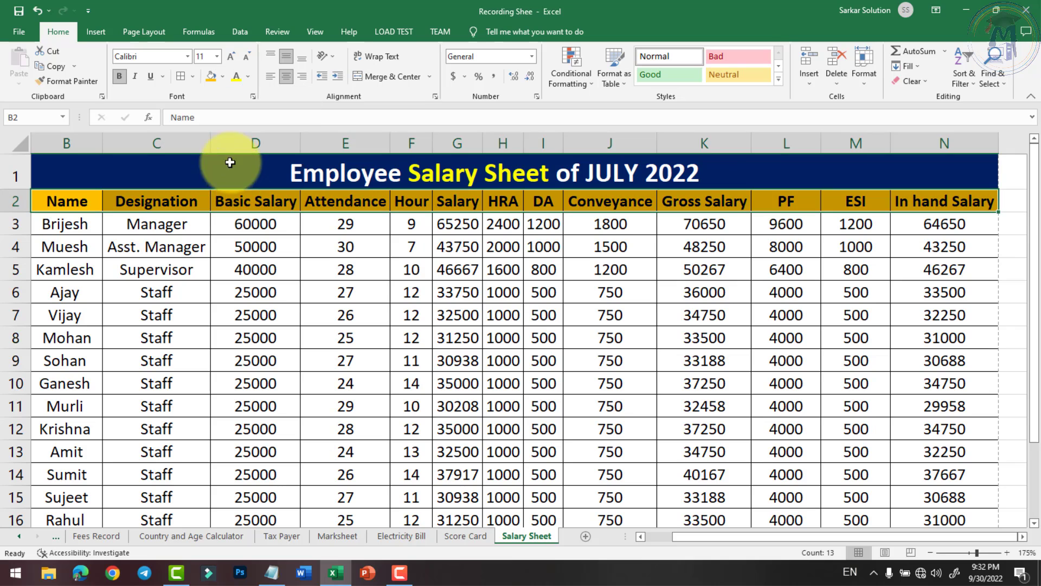
pyautogui.click(208, 238)
# - Format B2:N17 as a table with headers, using the orange light table style without filter buttons
pyautogui.moveTo(60, 220); pyautogui.dragTo(918, 515)
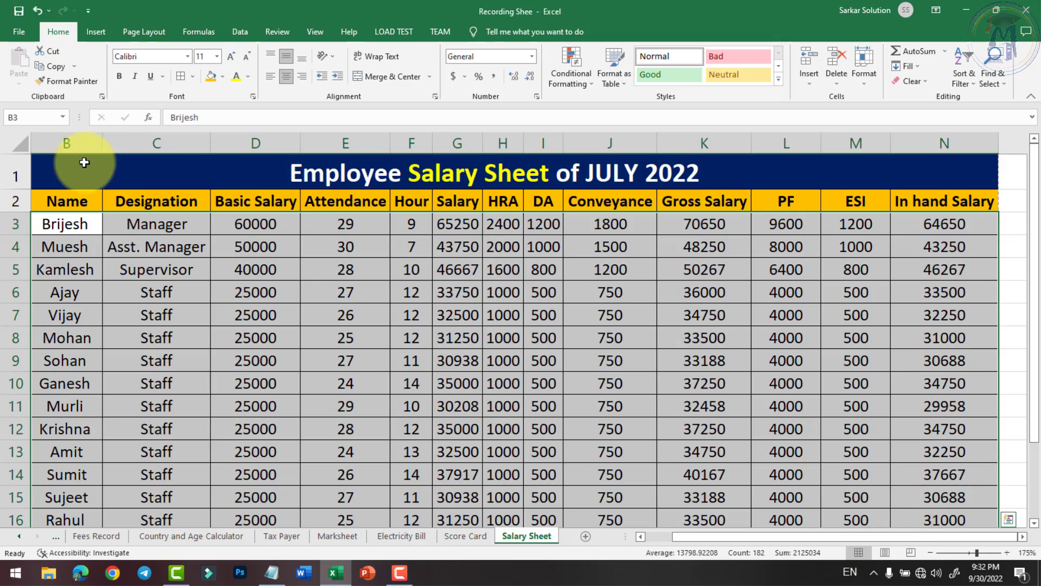
pyautogui.moveTo(70, 202); pyautogui.dragTo(925, 460)
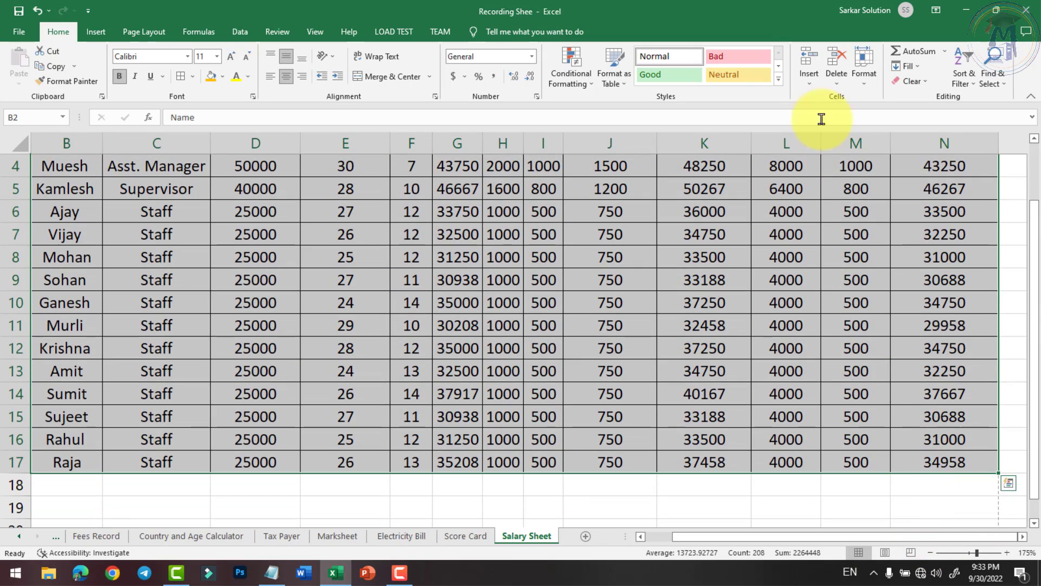
pyautogui.click(613, 78)
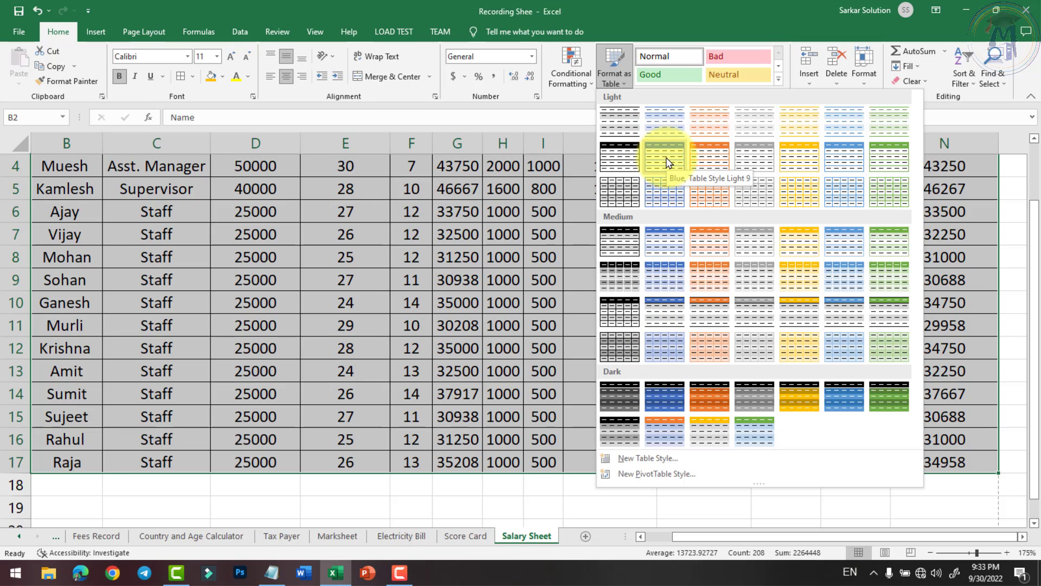
pyautogui.click(705, 157)
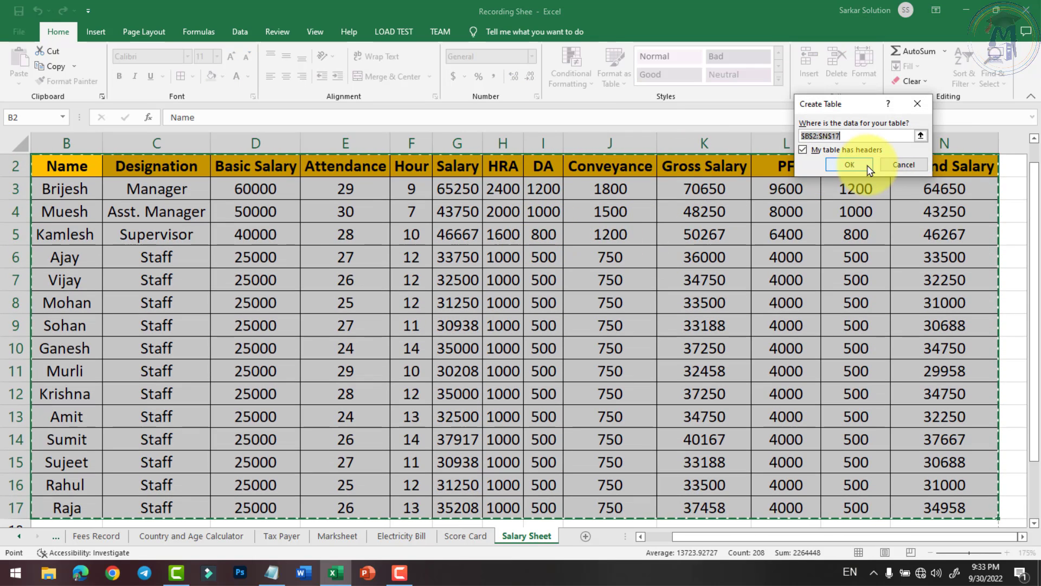
pyautogui.click(867, 165)
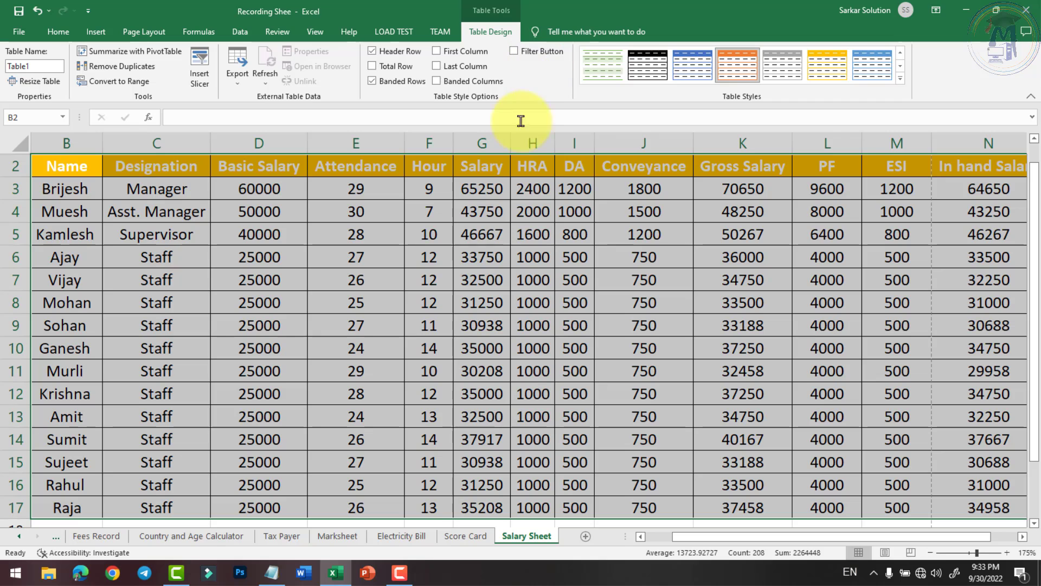
pyautogui.click(61, 36)
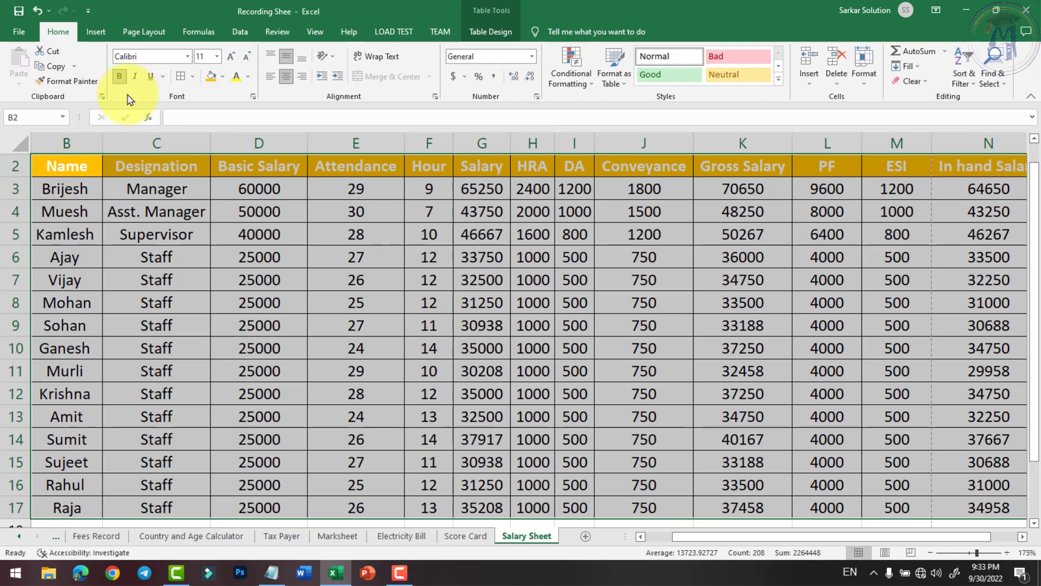
# - Set the font colour of the header cells B2:N2 to Automatic (black)
pyautogui.click(203, 168)
pyautogui.moveTo(66, 168); pyautogui.dragTo(826, 163)
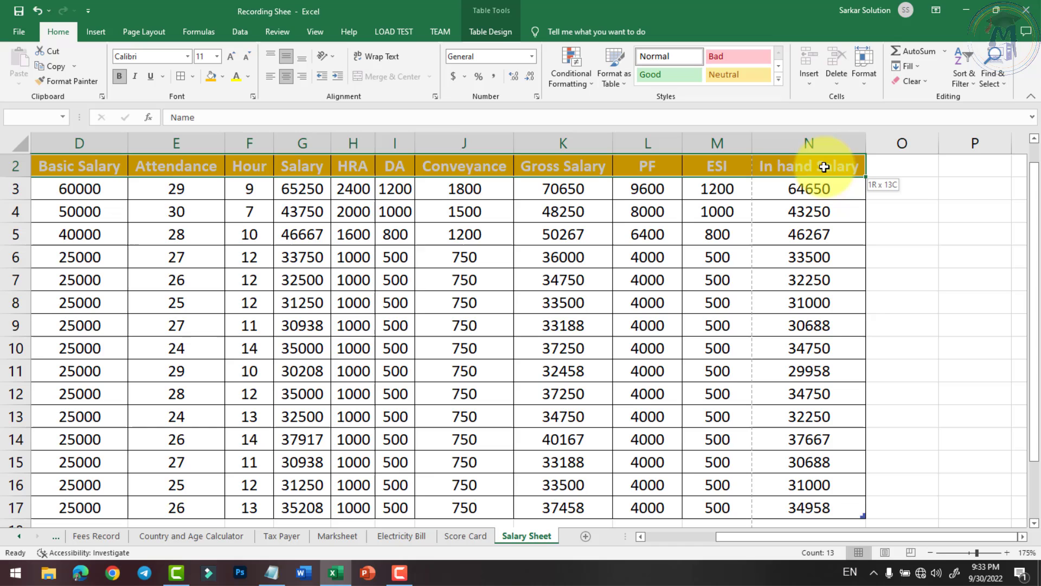
pyautogui.click(245, 78)
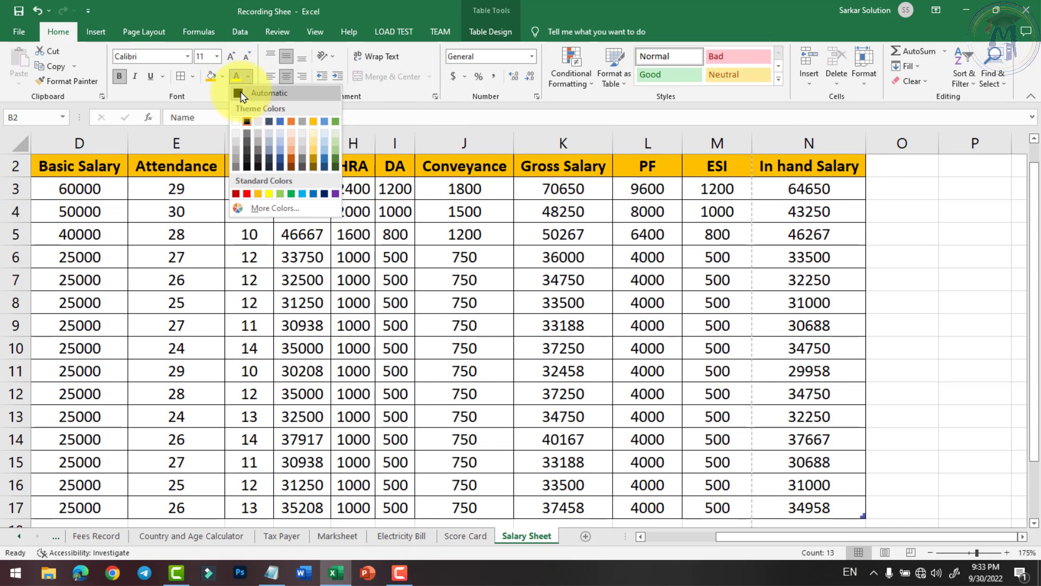
pyautogui.click(241, 95)
pyautogui.hscroll(-3, 763, 336)
pyautogui.click(358, 253)
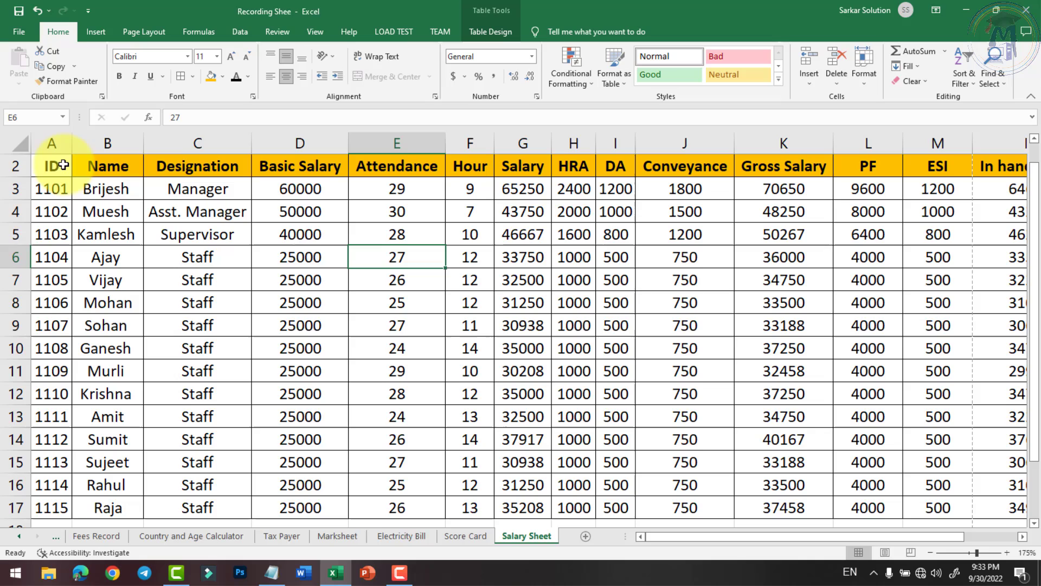
pyautogui.click(63, 165)
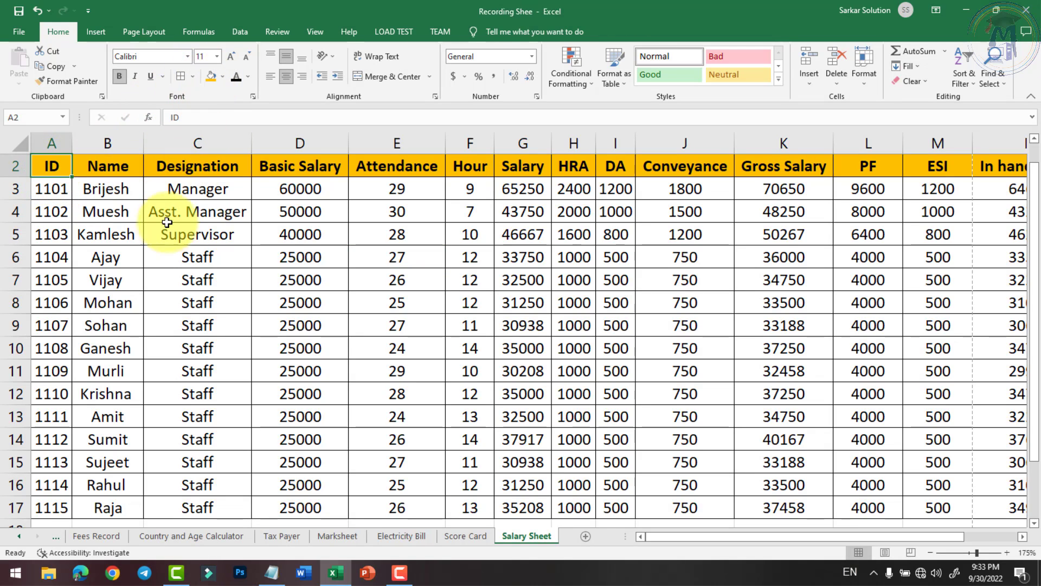
# - Check in the print preview how the salary sheet's columns fit on the page, and return to the worksheet
pyautogui.click(232, 225)
pyautogui.scroll(-2, 238, 238)
pyautogui.click(249, 284)
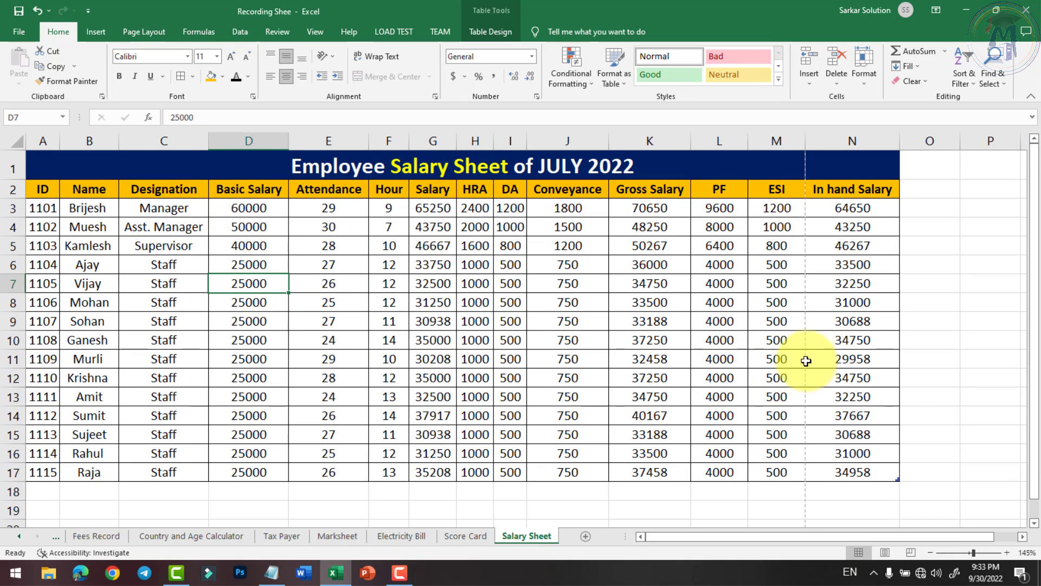
pyautogui.click(932, 433)
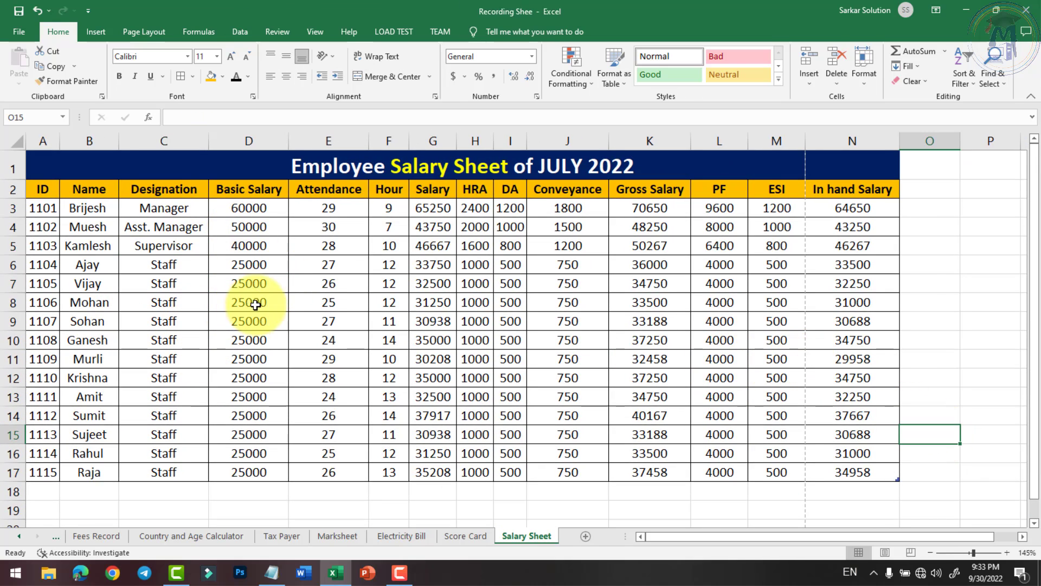
pyautogui.click(19, 32)
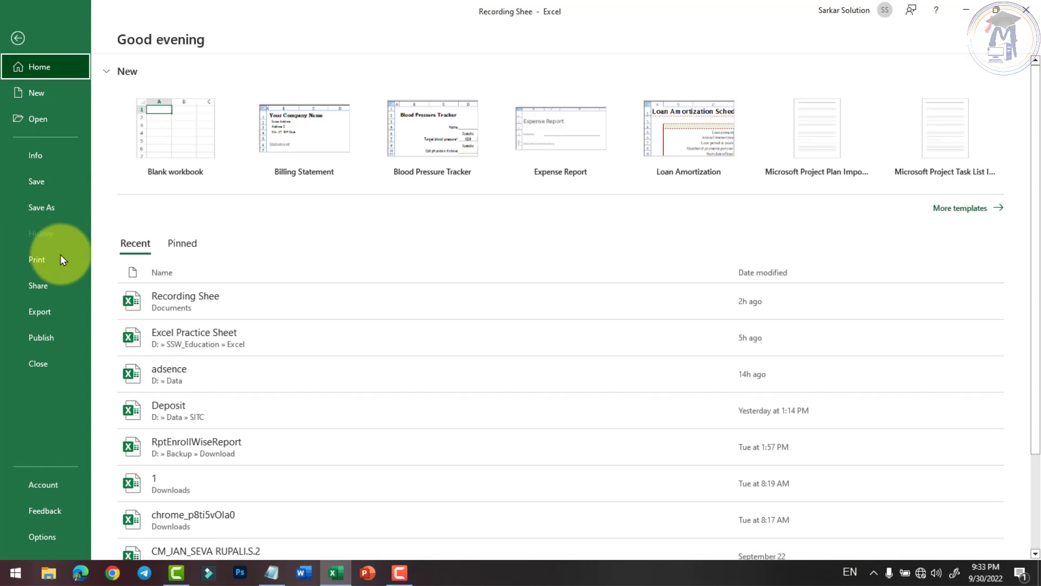
pyautogui.click(49, 258)
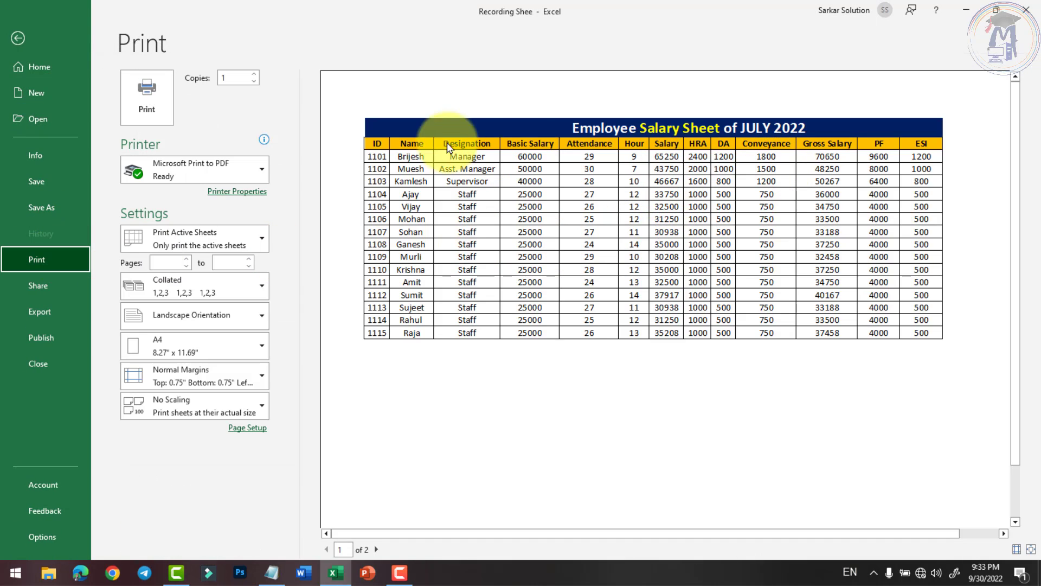
pyautogui.click(17, 38)
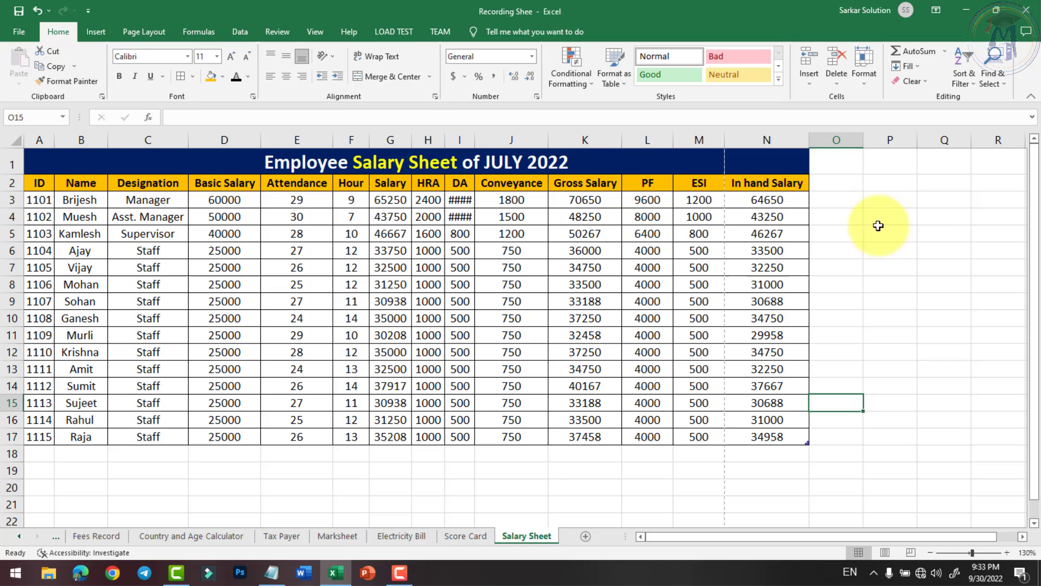
# - Set the salary sheet's page orientation to Landscape
pyautogui.scroll(-3, 878, 226)
pyautogui.click(765, 237)
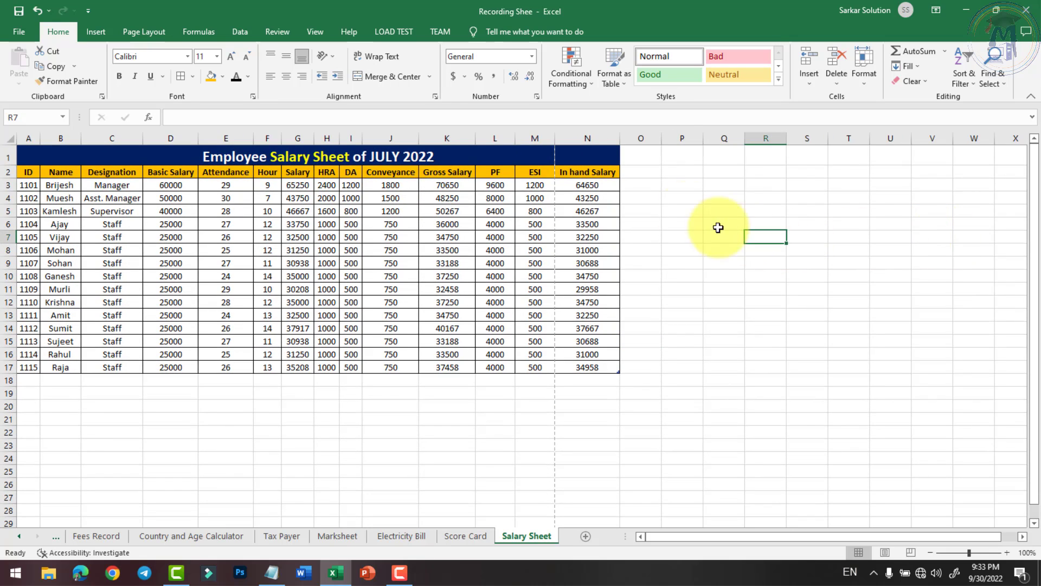
pyautogui.click(683, 198)
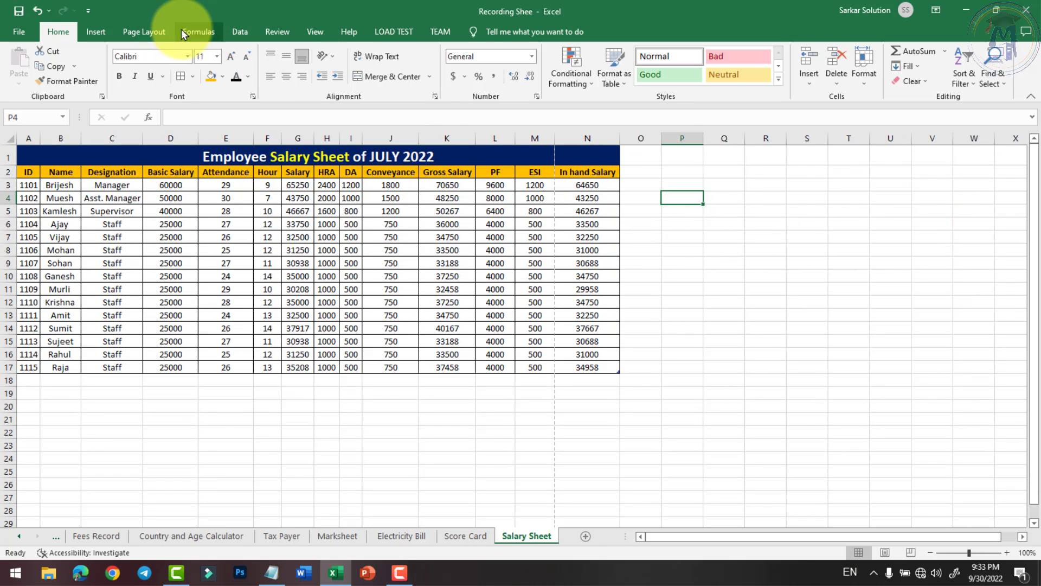
pyautogui.click(143, 31)
pyautogui.click(146, 70)
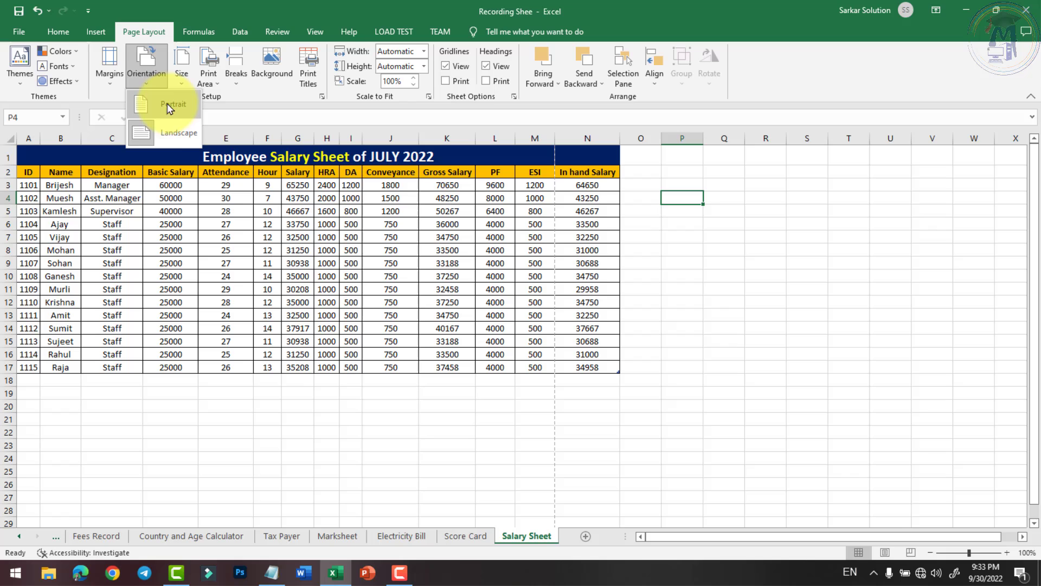
pyautogui.click(171, 132)
pyautogui.click(181, 68)
pyautogui.click(240, 269)
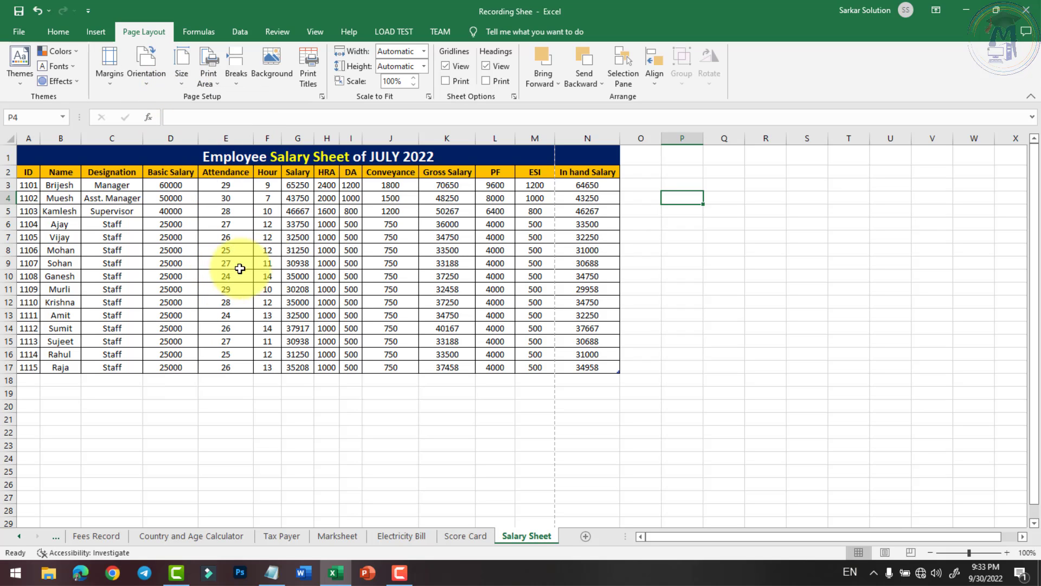
# - Narrow the ESI column M slightly so that the In hand Salary column fits inside the page break
pyautogui.click(714, 287)
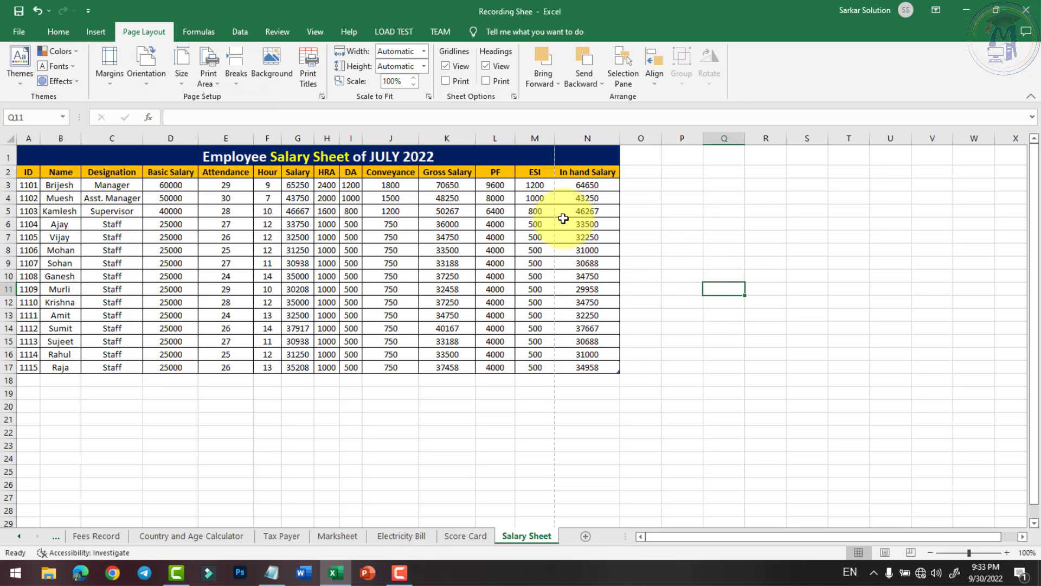
pyautogui.scroll(1, 563, 218)
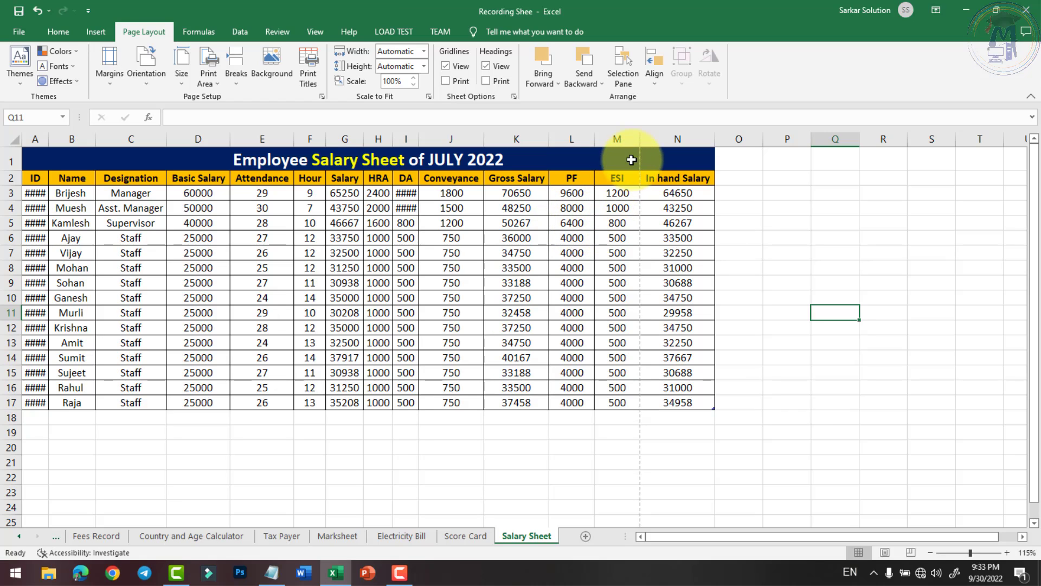
pyautogui.moveTo(632, 136); pyautogui.dragTo(633, 136)
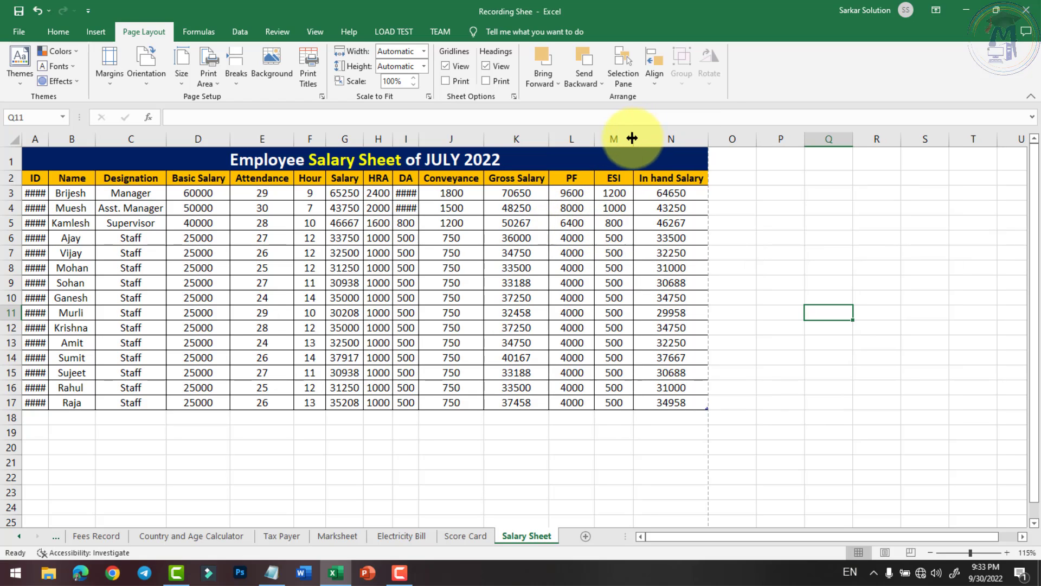
# - Check in the print preview whether all columns through In hand Salary fit on one page, and return to the worksheet
pyautogui.click(19, 31)
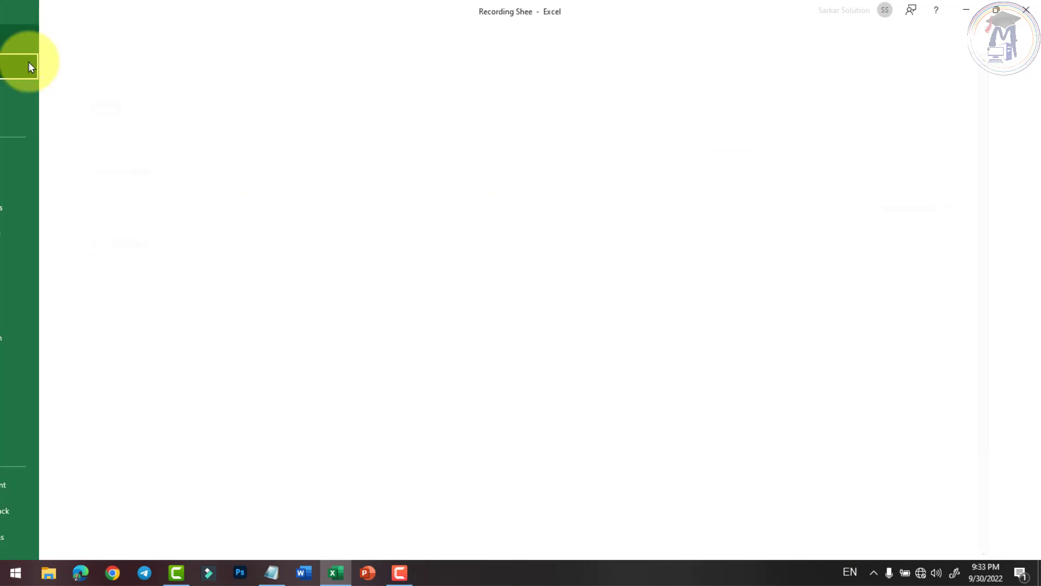
pyautogui.click(54, 259)
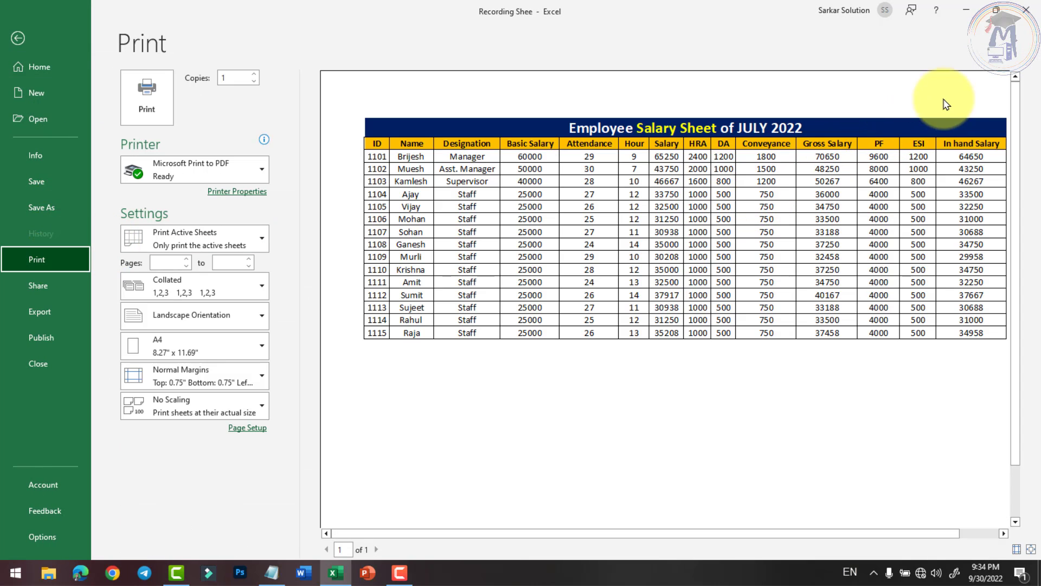
pyautogui.click(18, 38)
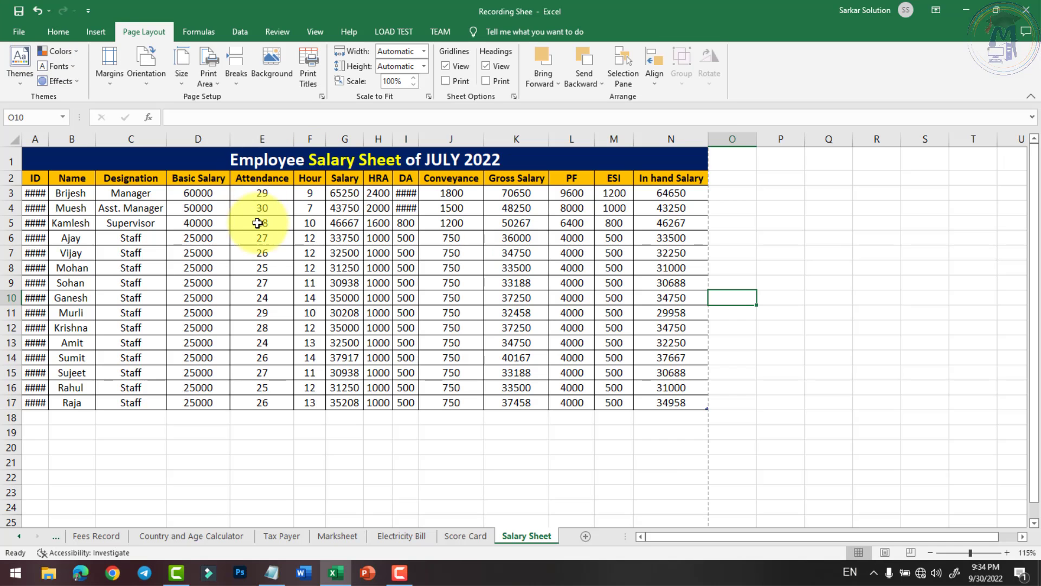
# - AutoFit the DA column I and slightly narrow the Attendance and Hour columns to keep the table within the page width
pyautogui.doubleClick(418, 139)
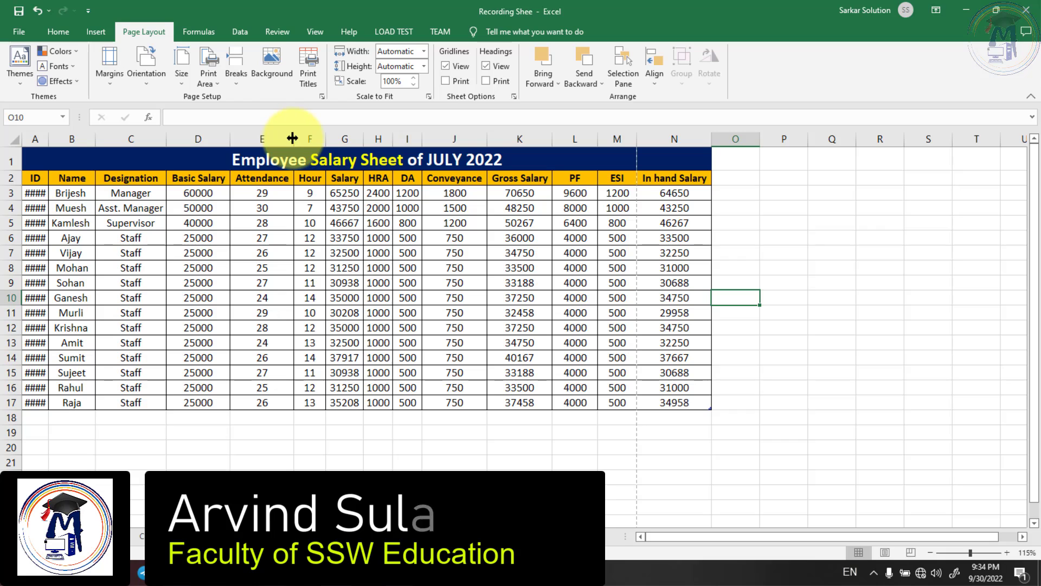
pyautogui.moveTo(292, 139); pyautogui.dragTo(323, 139)
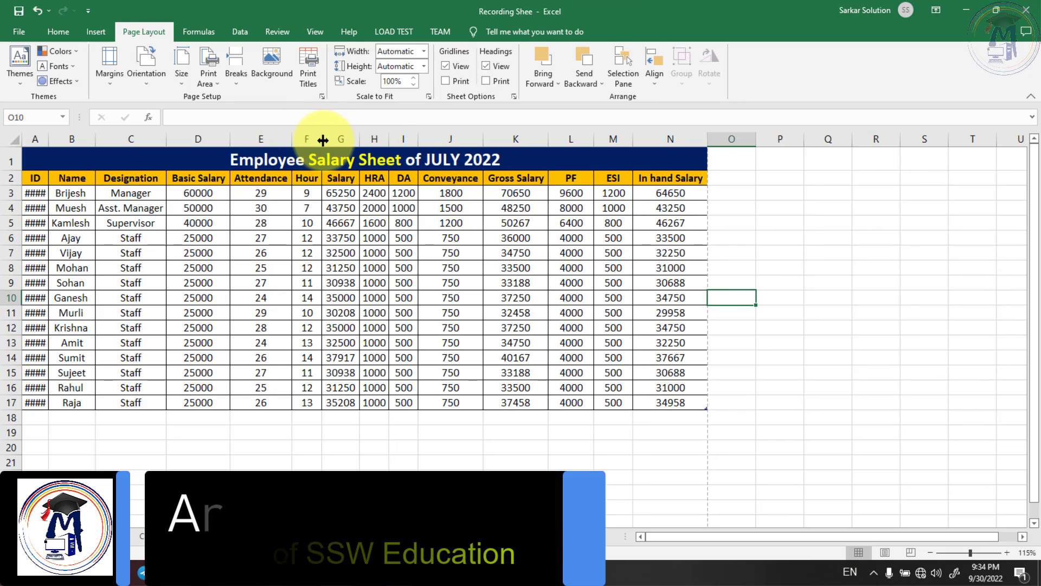
pyautogui.click(452, 273)
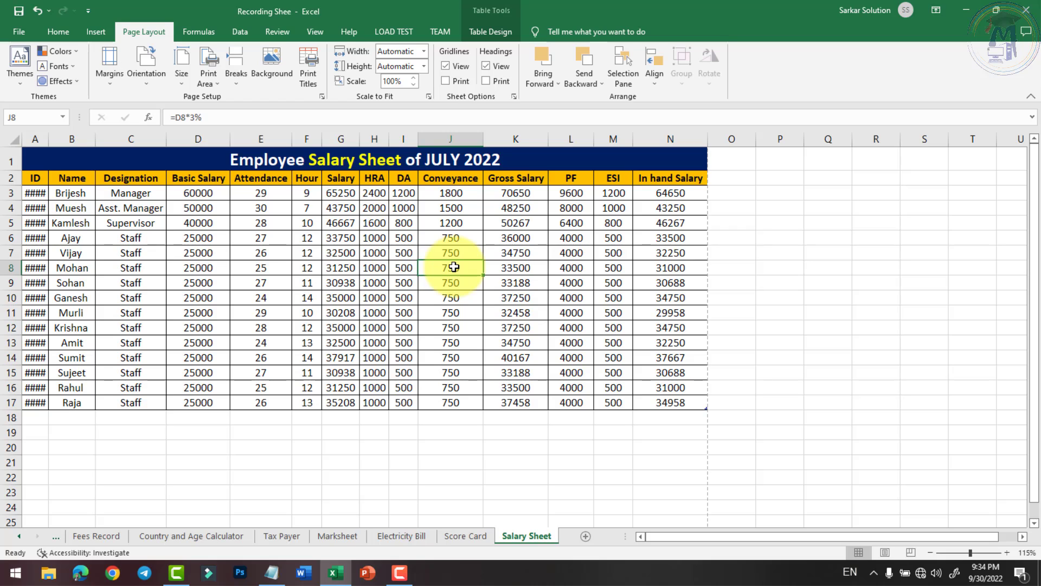
pyautogui.click(58, 31)
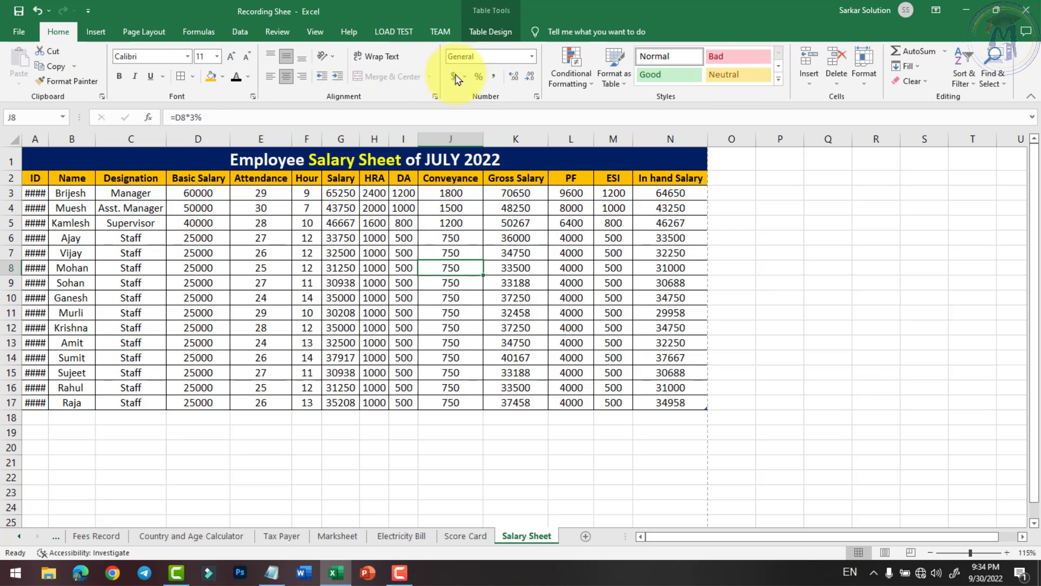